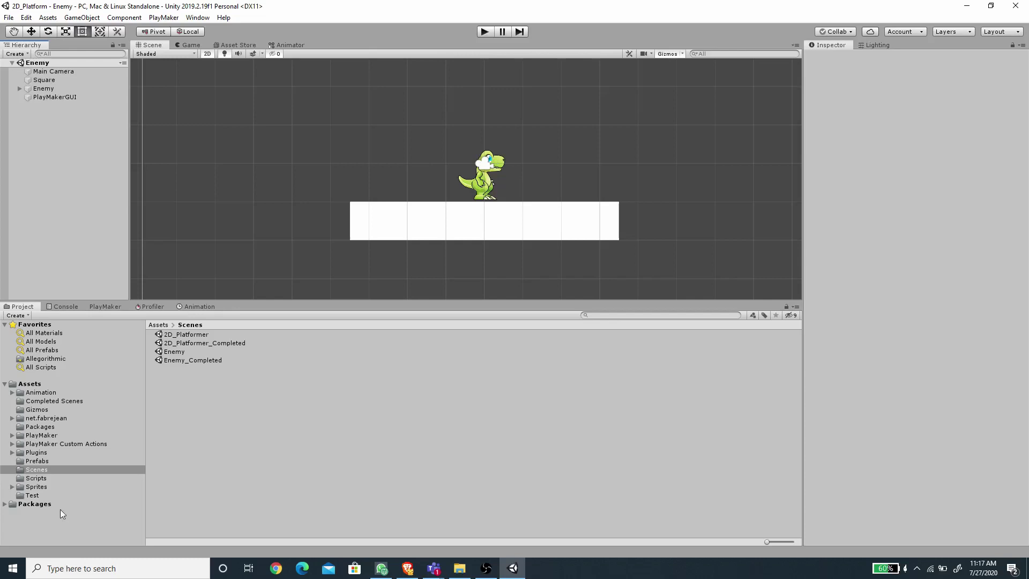
- Browse the Dino sprite frames in Sprites > Dino and check their gameart2d download page
left_click(38, 487)
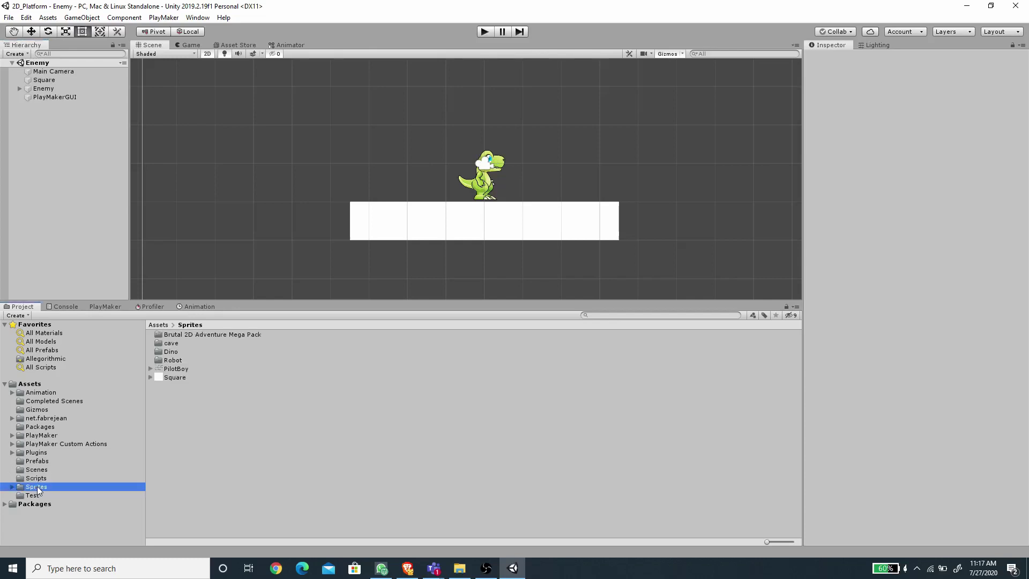
double_click(173, 352)
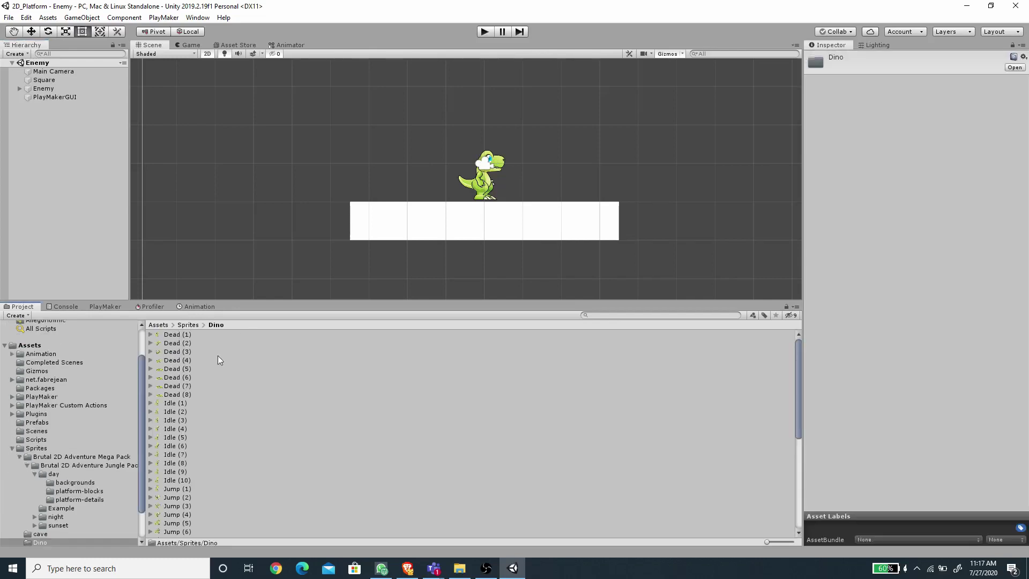
left_click(407, 568)
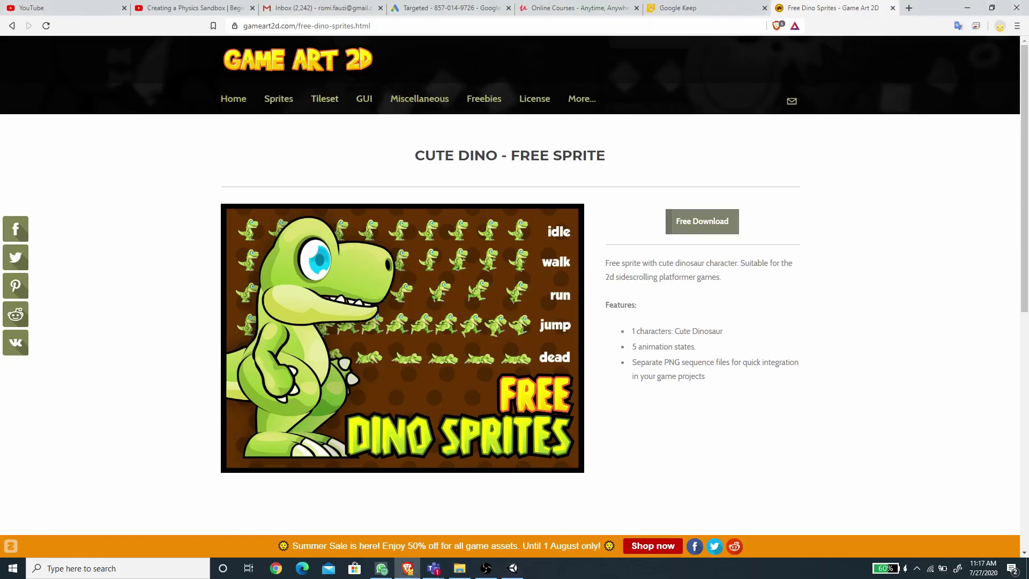
left_click(513, 568)
- Collapse the Sprites folder tree and select the Enemy object in the Hierarchy
left_click(16, 448)
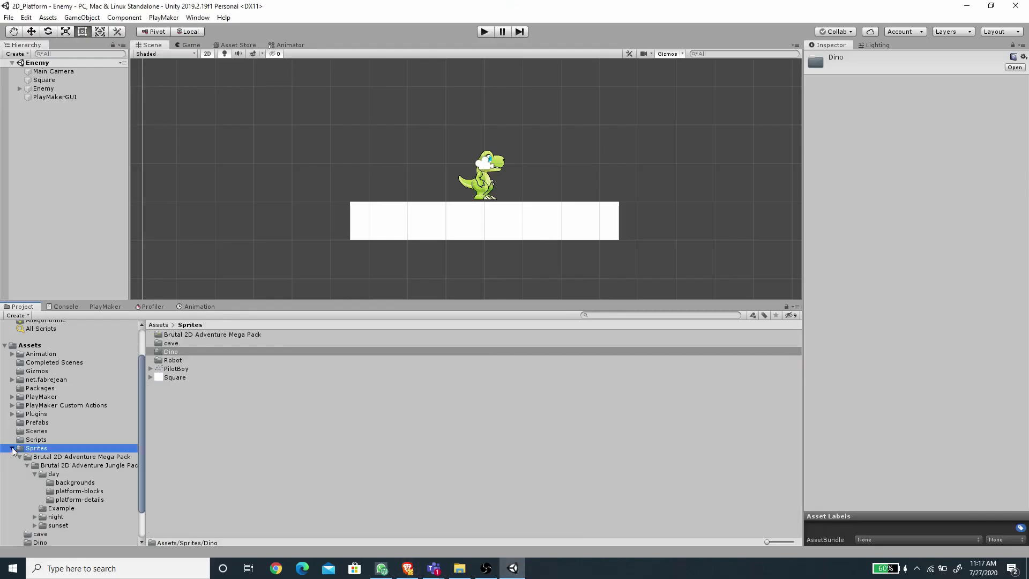
left_click(13, 449)
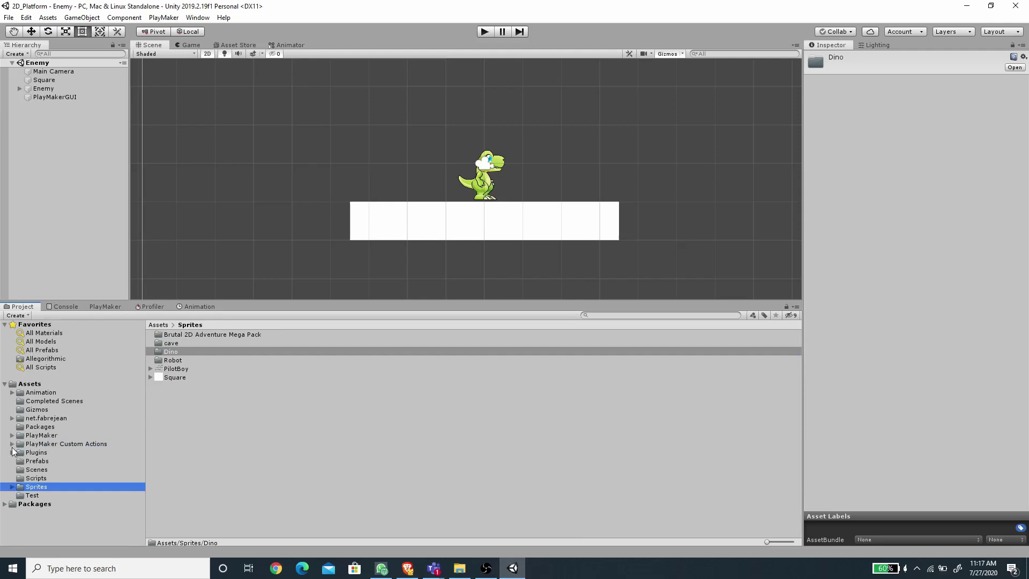
left_click(40, 89)
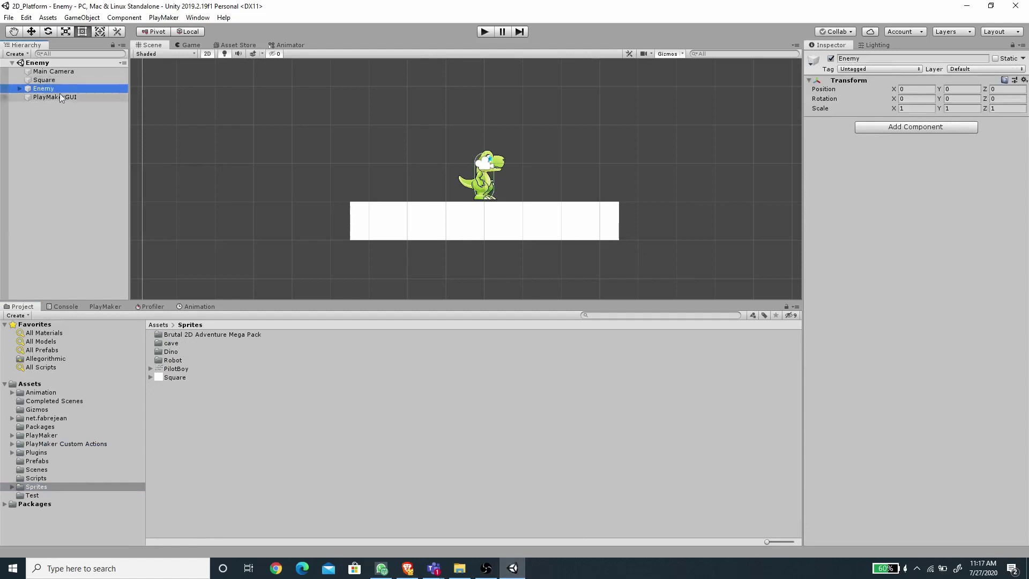
- Inspect EnemyEntity's Capsule Collider 2D (0.5 × 1.2) and Dynamic Rigidbody 2D with Z rotation frozen
left_click(20, 89)
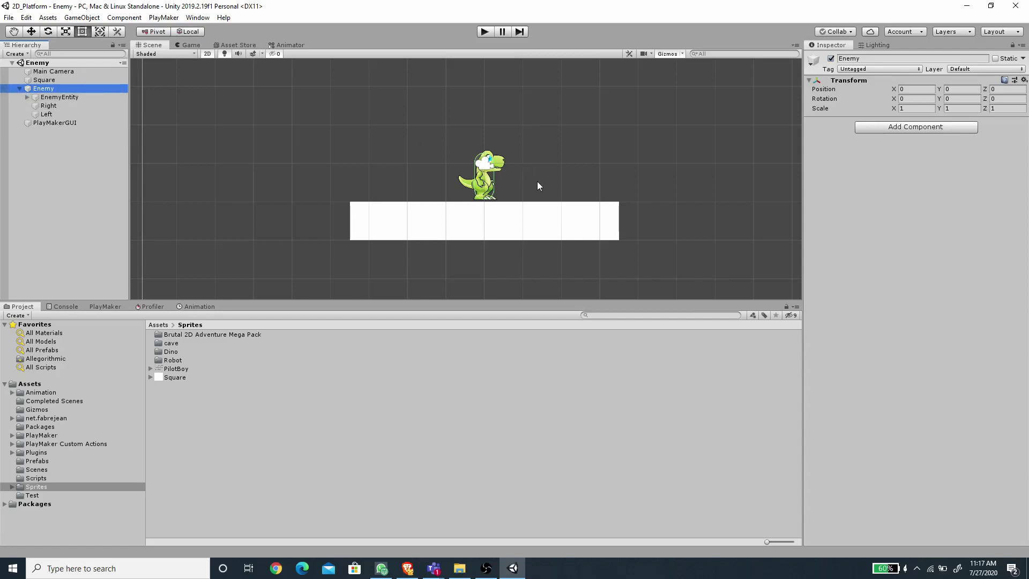
left_click(68, 97)
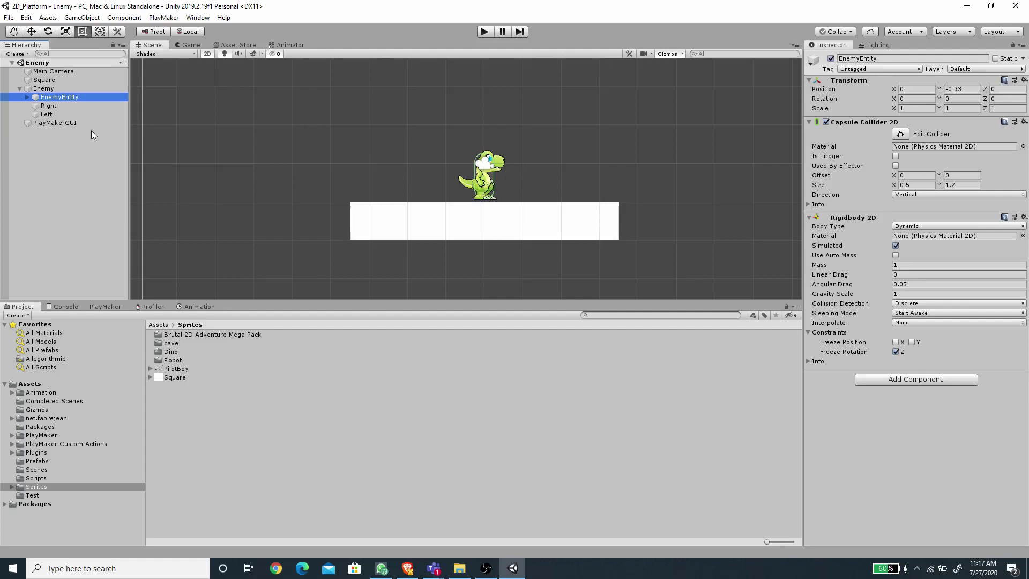
left_click(45, 89)
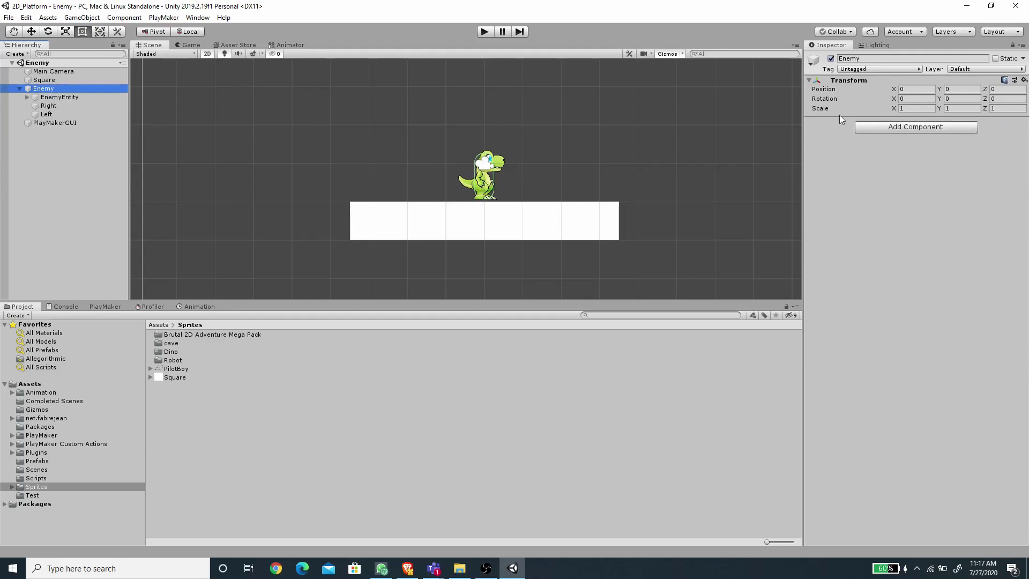
left_click(20, 89)
left_click(20, 89)
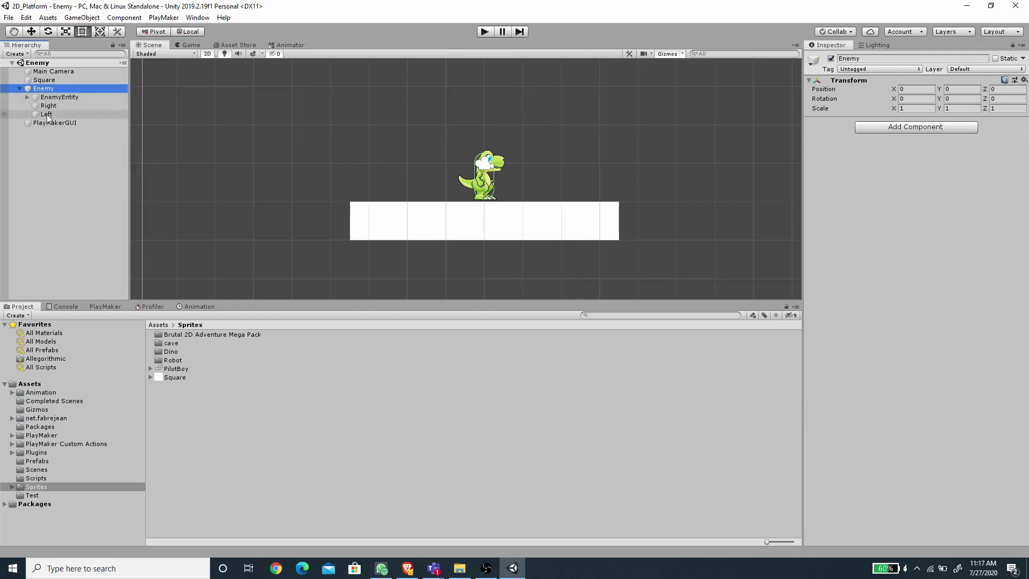
left_click(59, 97)
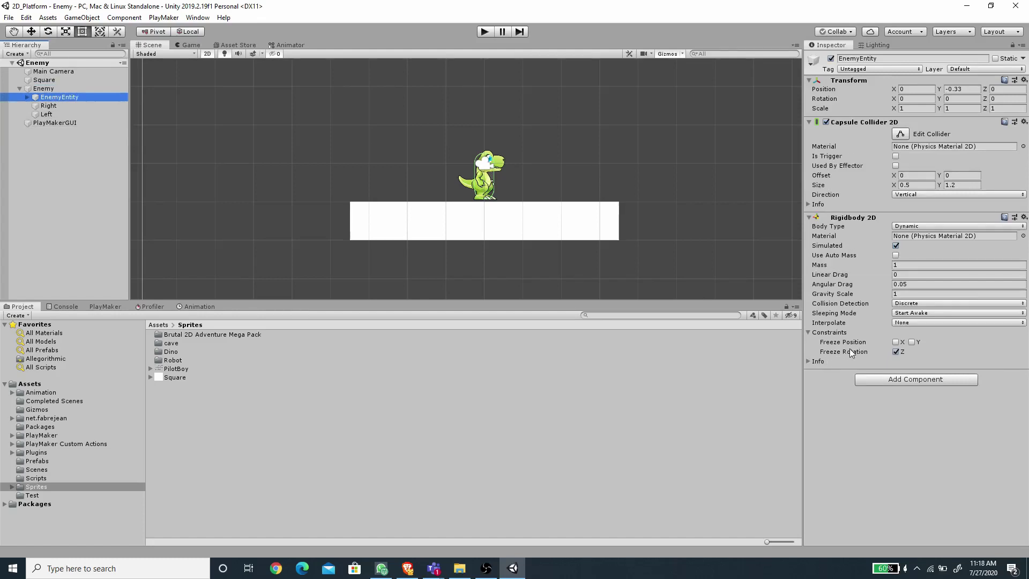
- Expand EnemyEntity and select its Visual child to see its sprite and animator settings
scroll(508, 204, "up", 5)
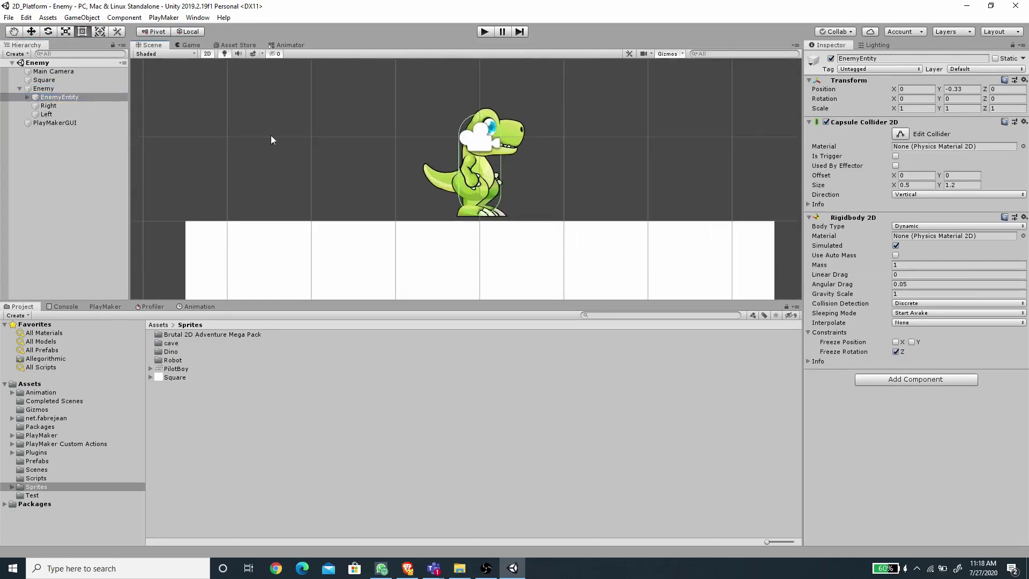
left_click(27, 97)
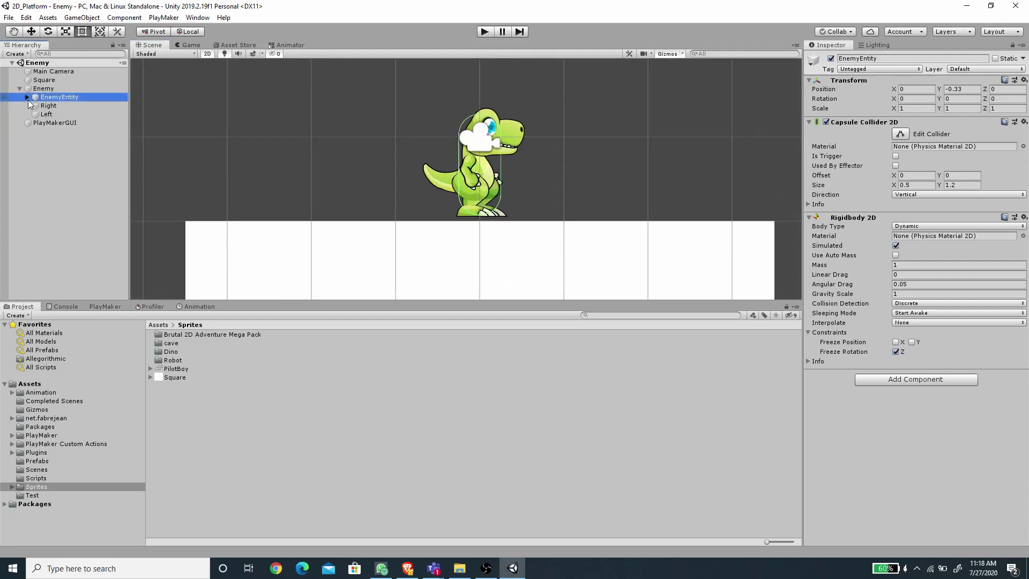
left_click(53, 106)
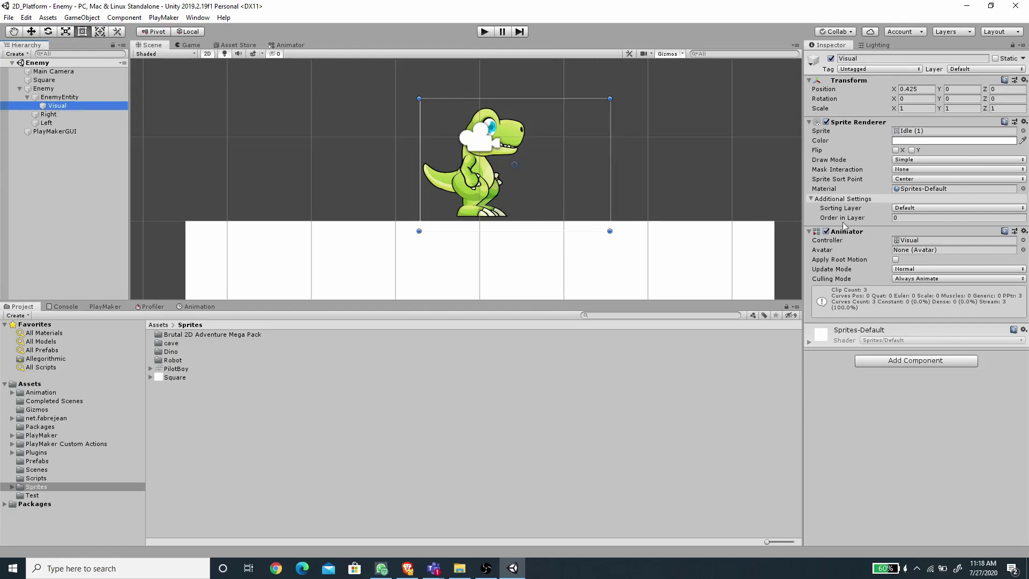
- Preview the Dino Idle clip in the Animation timeline, then switch to Dino Walk
left_click(201, 307)
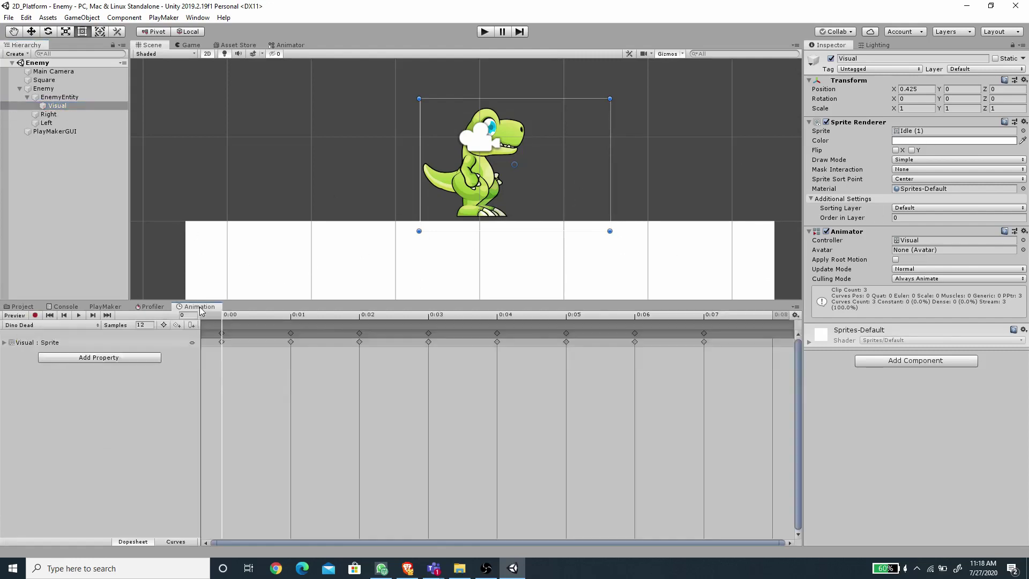
left_click(52, 325)
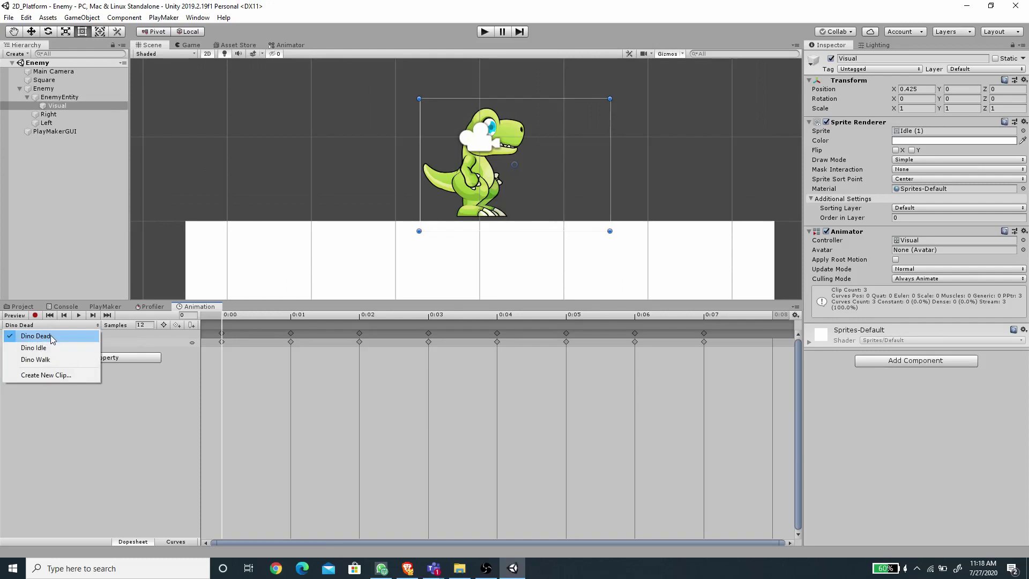
left_click(51, 348)
left_click(79, 316)
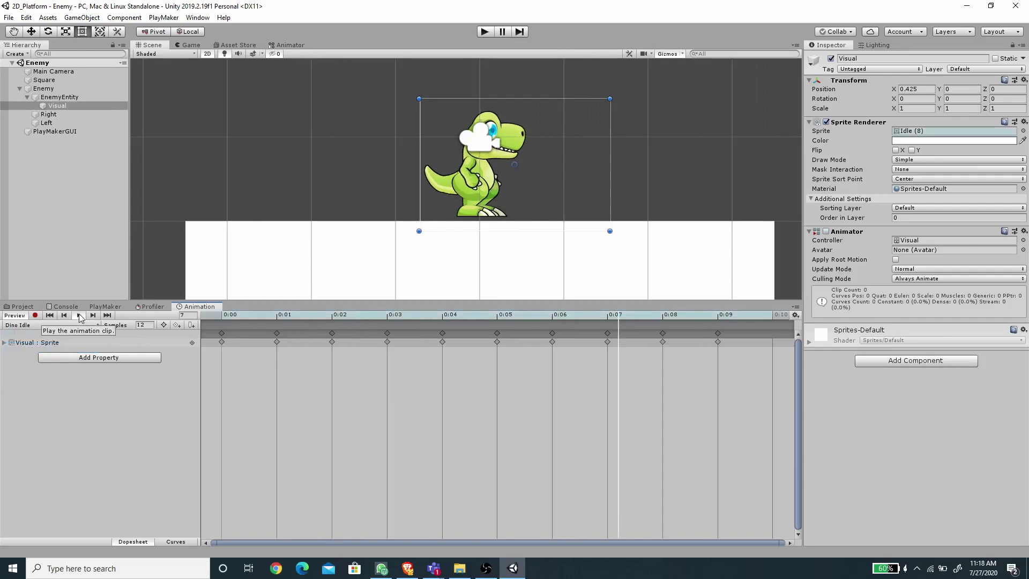
left_click(51, 325)
left_click(52, 360)
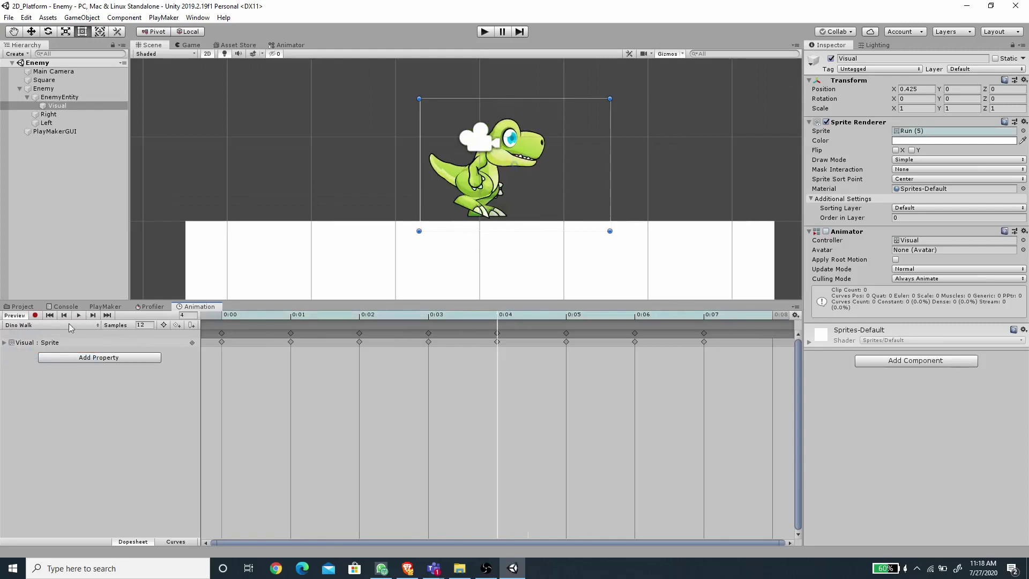
- Load and preview the Dino Dead clip, then exit preview mode
left_click(67, 325)
left_click(52, 333)
left_click(79, 315)
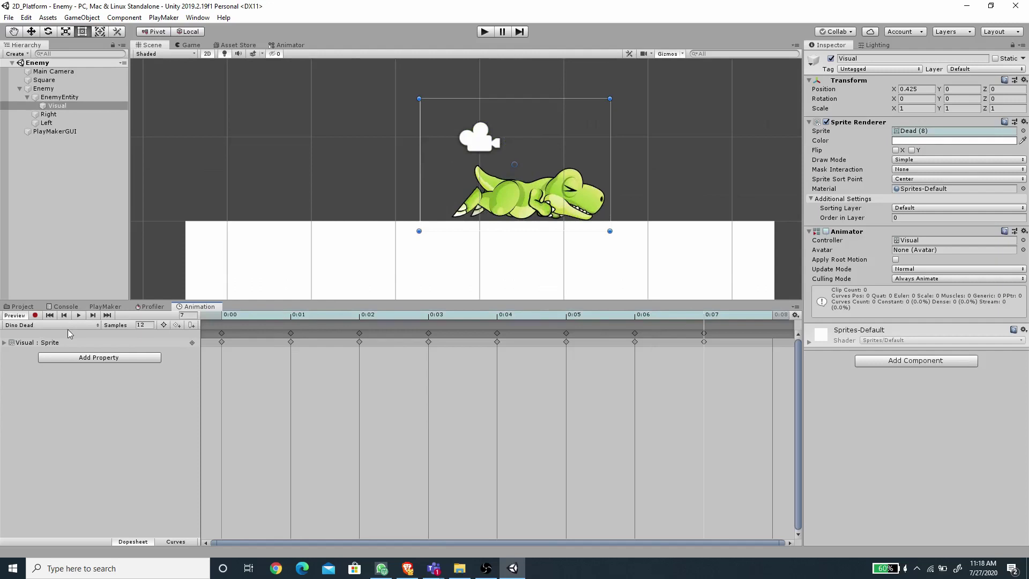
left_click(15, 316)
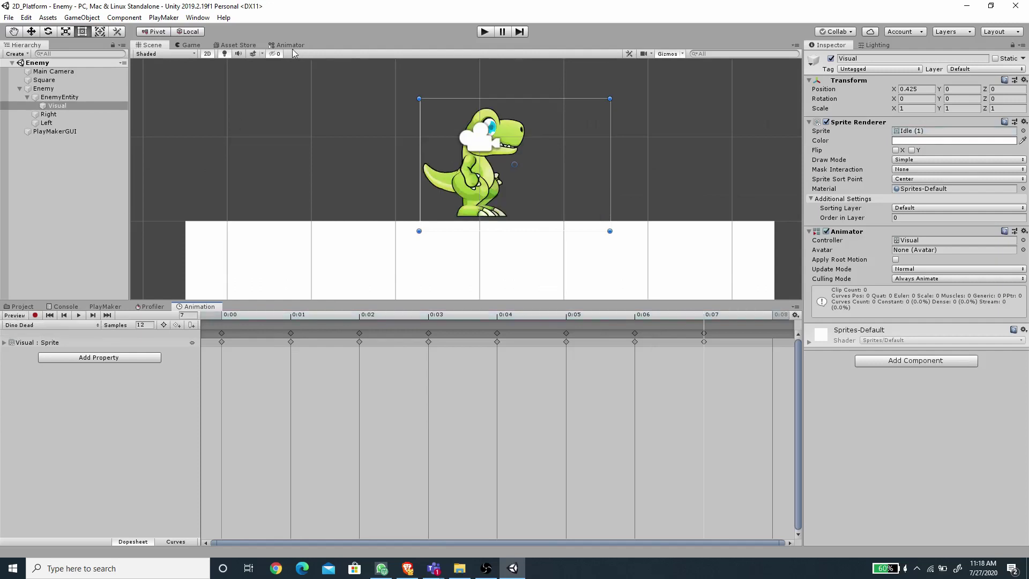
left_click(290, 45)
- Inspect the Dead parameter and the Blend Tree blending Dino Idle and Dino Walk by Speed
scroll(546, 182, "up", 3)
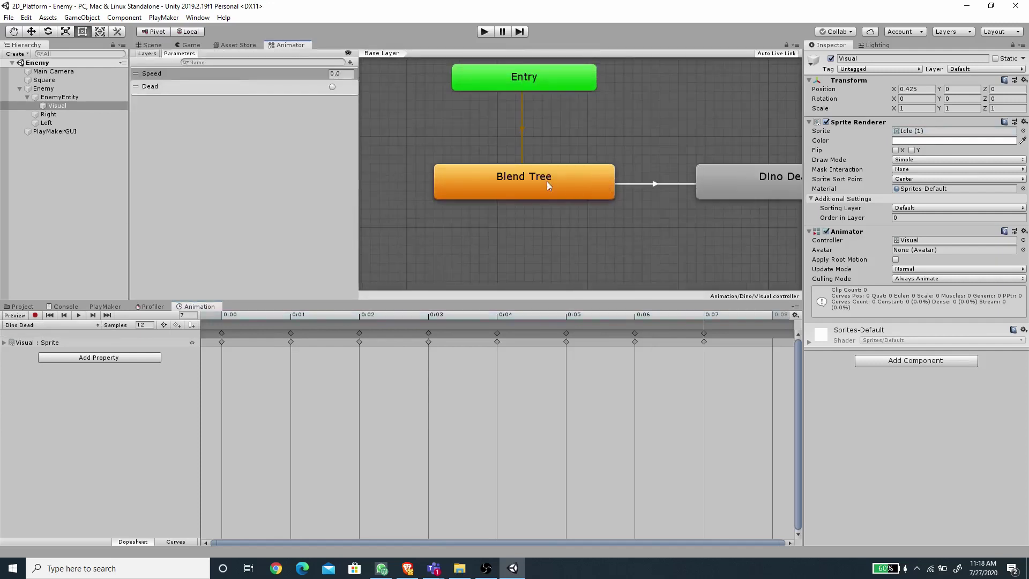
scroll(547, 182, "down", 3)
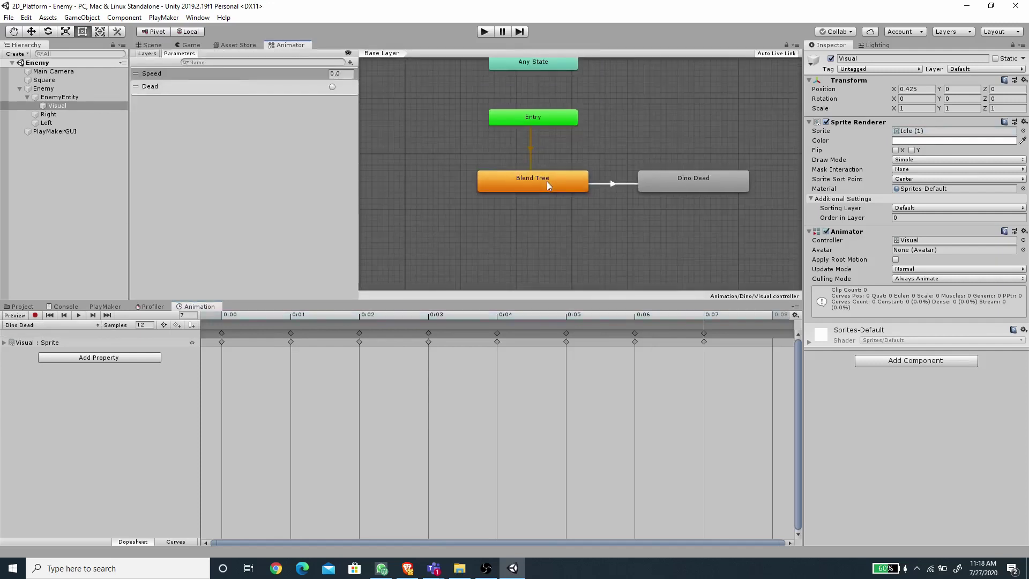
left_click(158, 86)
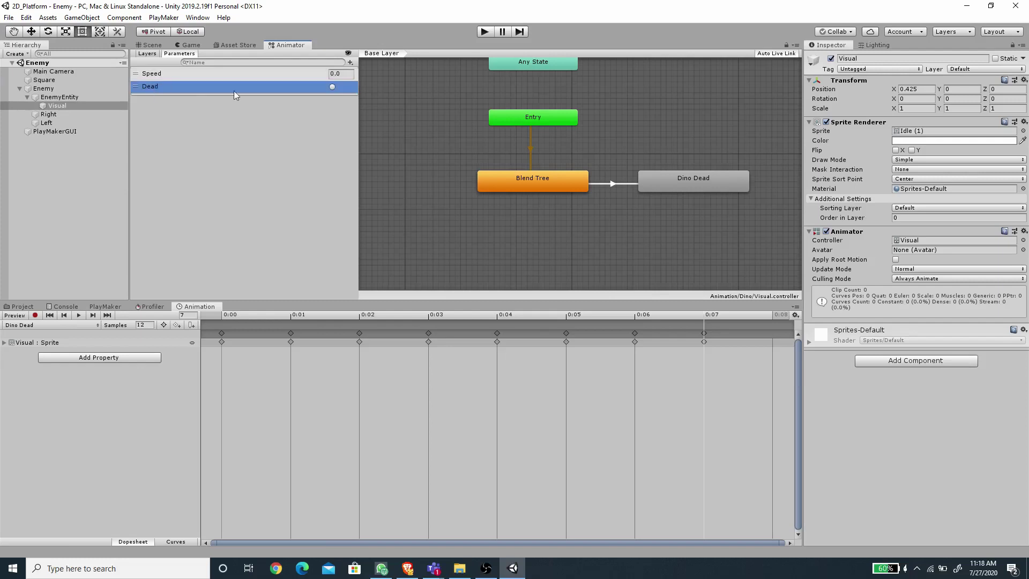
left_click(536, 182)
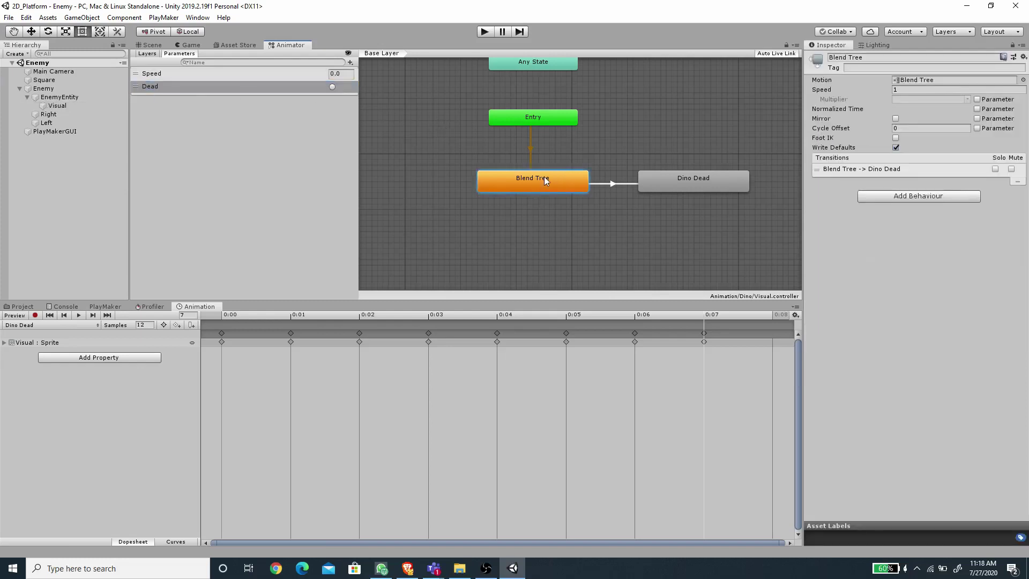
double_click(529, 183)
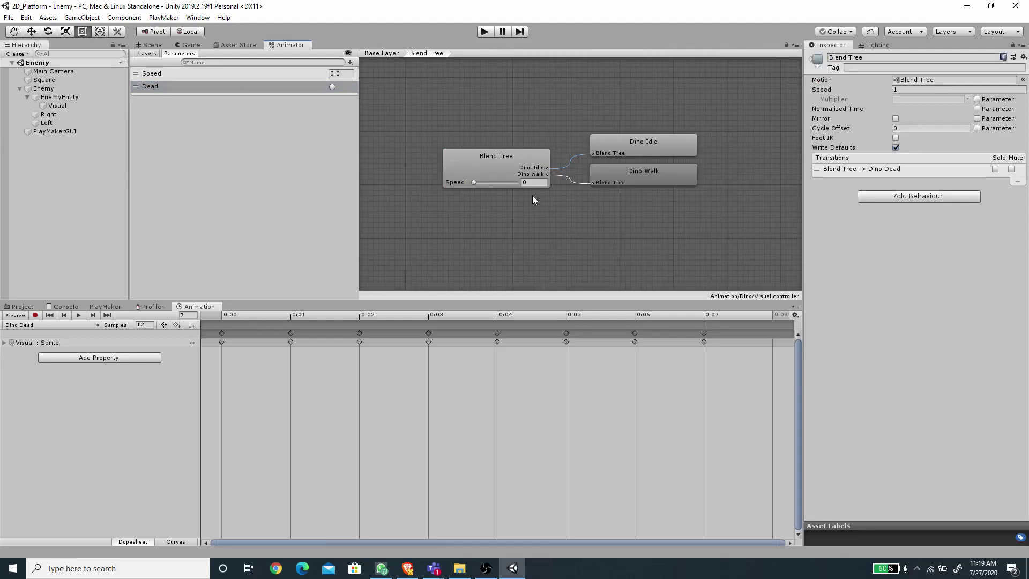
left_click(511, 157)
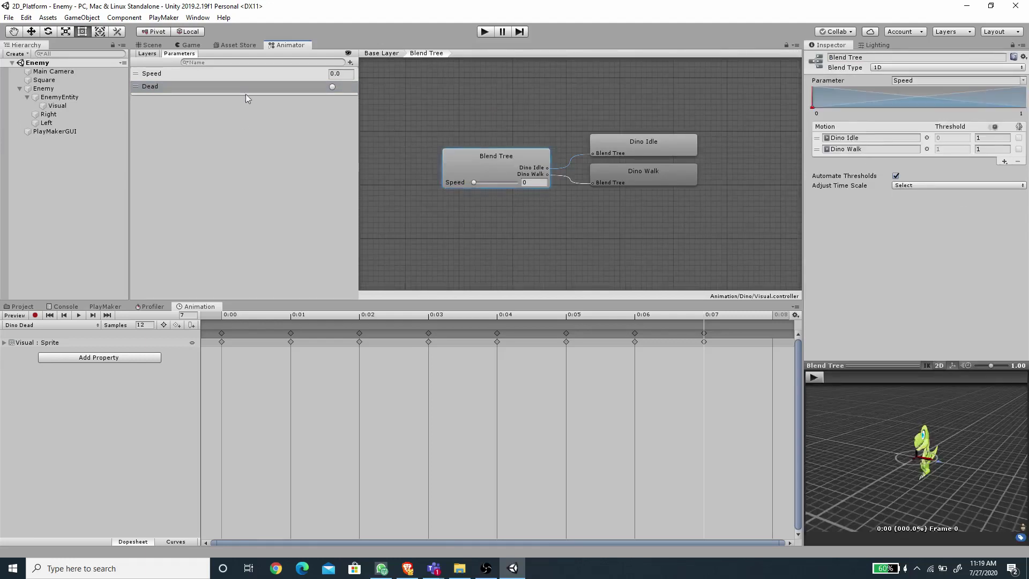
left_click(221, 74)
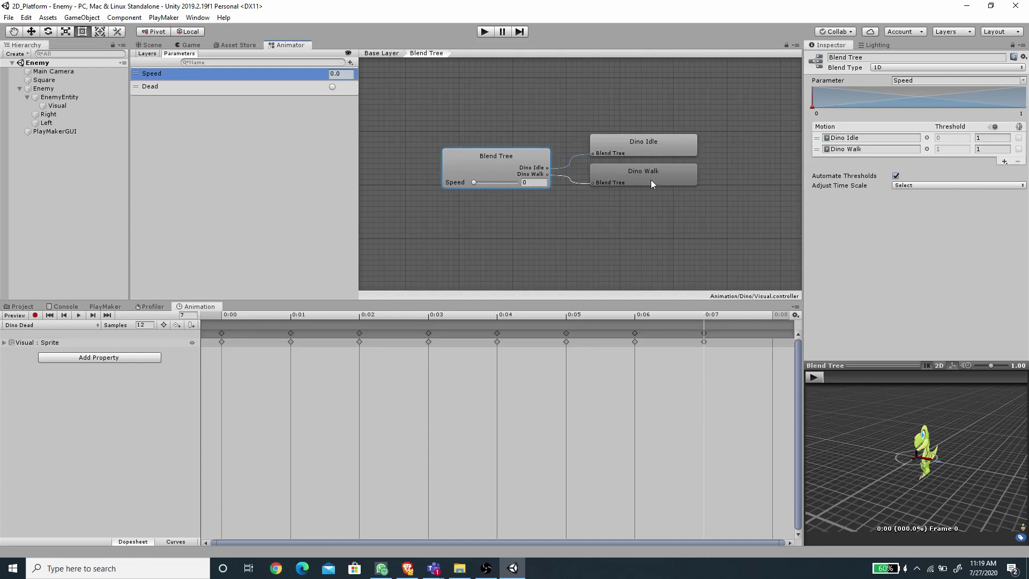
- Back in Base Layer, select the Blend Tree to Dino Dead transition using condition Dead, no exit time
left_click(381, 54)
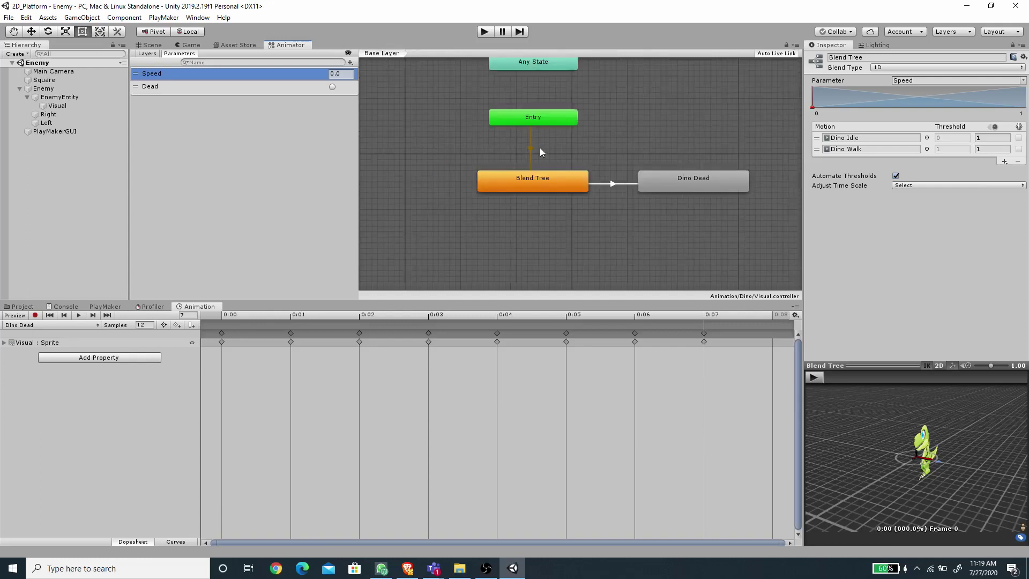
middle_click_drag(586, 207, 571, 225)
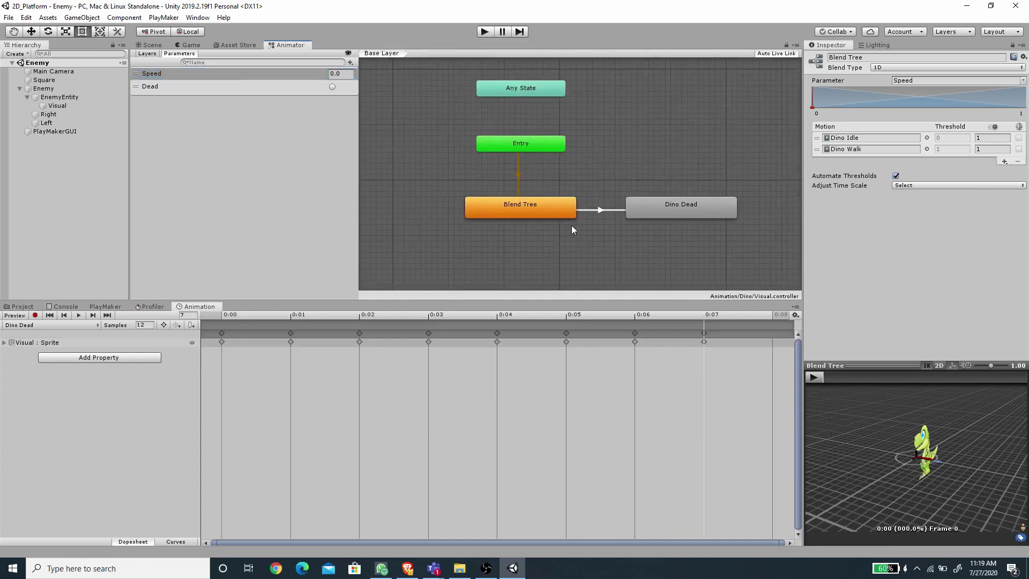
left_click(663, 209)
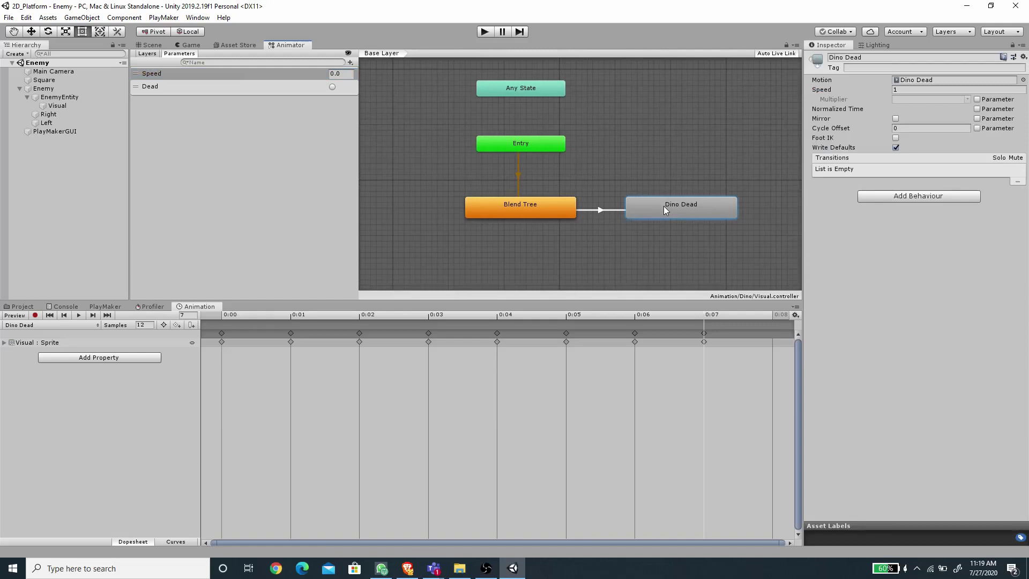
left_click(609, 209)
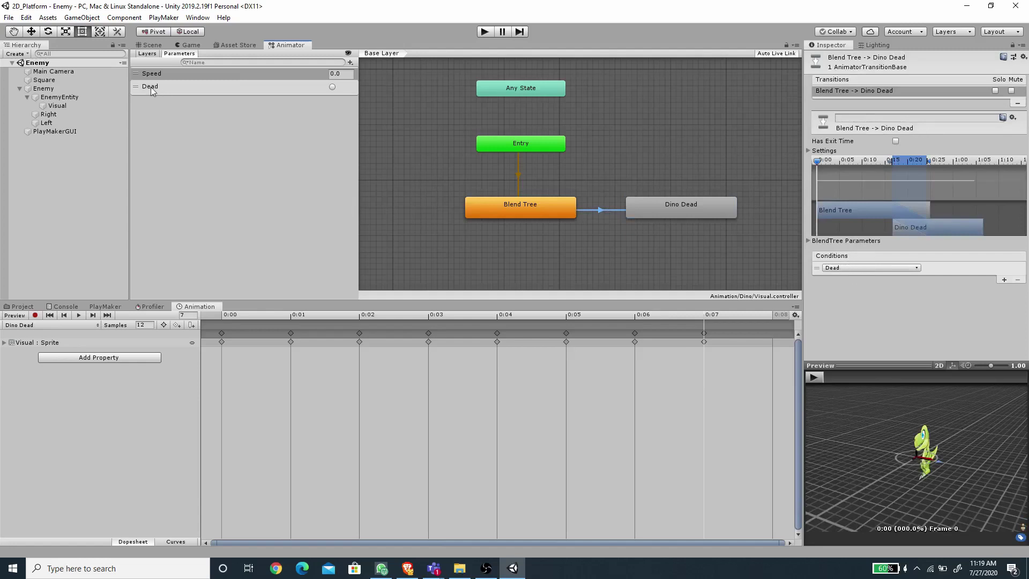
- In the Scene view, inspect the floor Square object
left_click(150, 45)
scroll(568, 210, "up", 5)
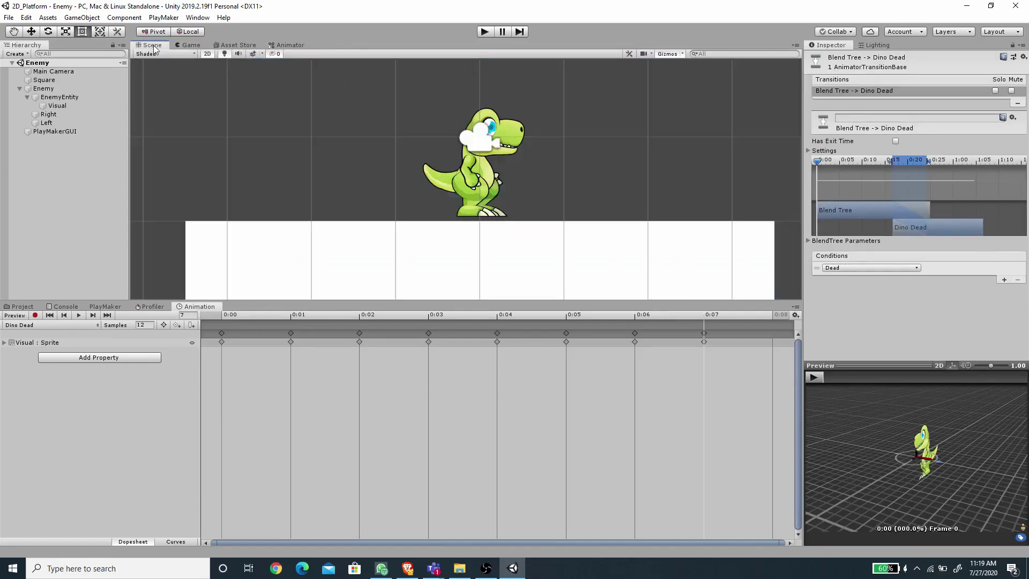
scroll(568, 209, "down", 3)
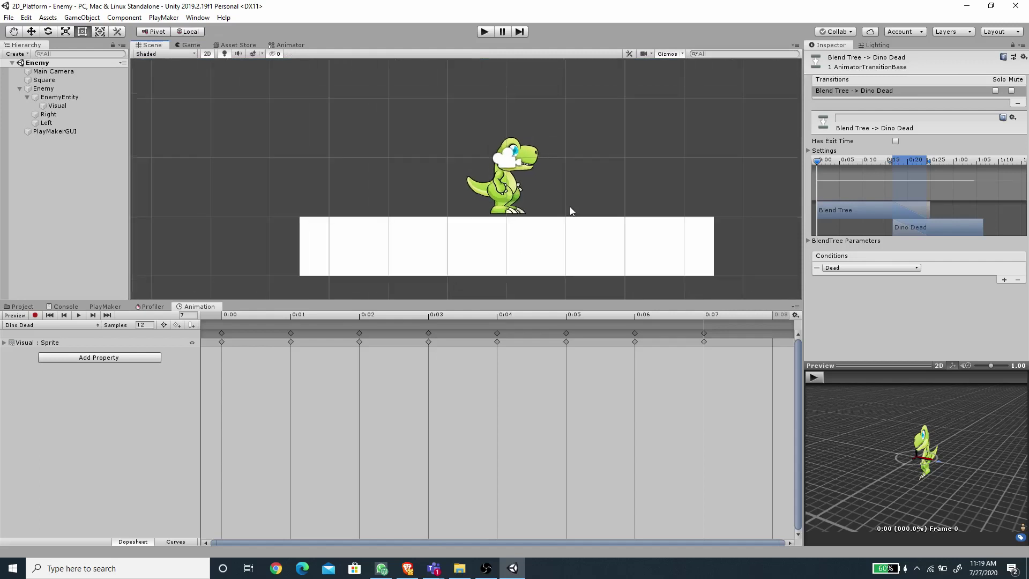
left_click(510, 256)
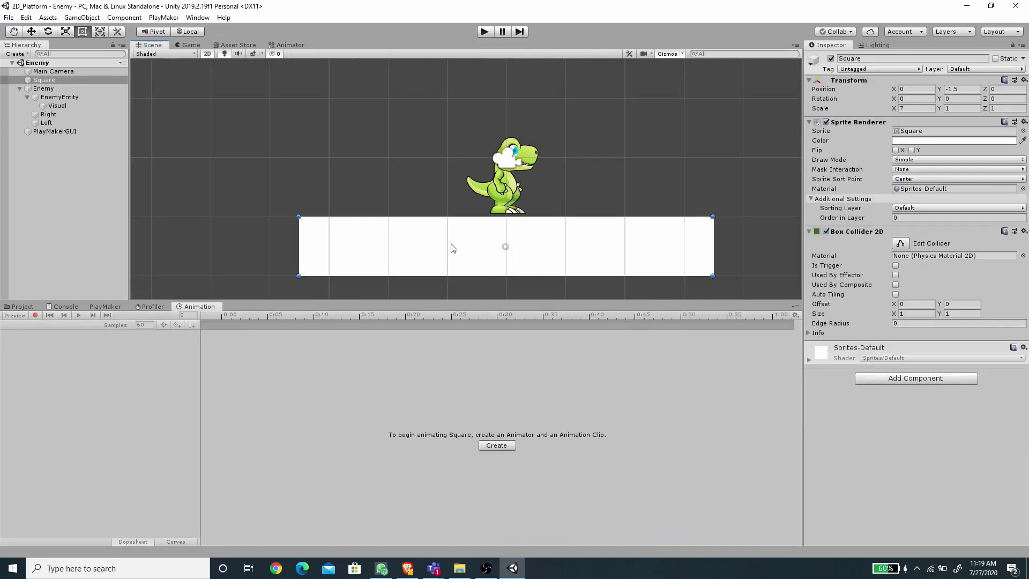
scroll(572, 198, "down", 1)
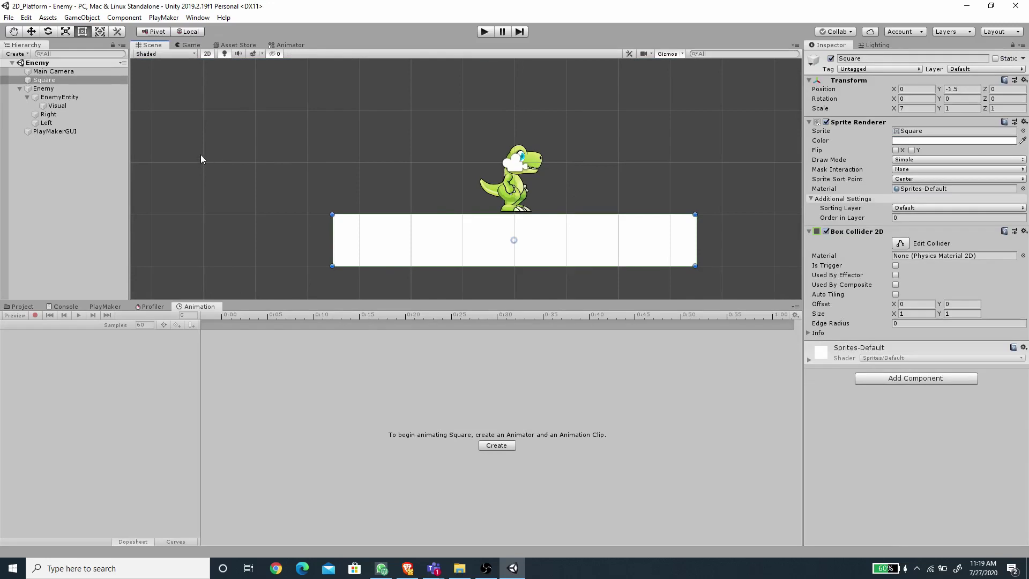
- Check the Right and Left patrol markers at X 3 and -3, then show EnemyEntity in PlayMaker
left_click(49, 114)
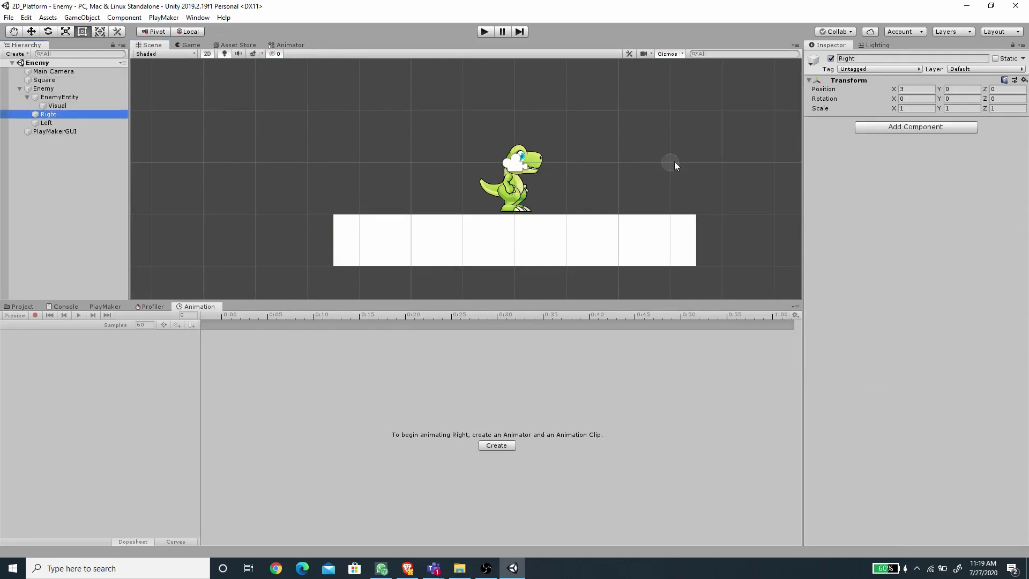
key("w")
left_click(46, 123)
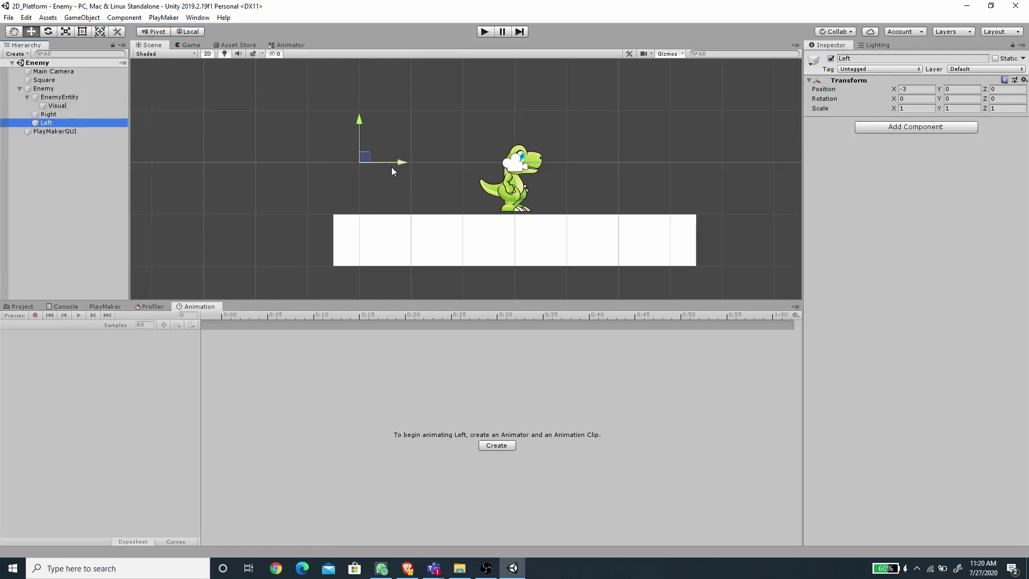
left_click(62, 99)
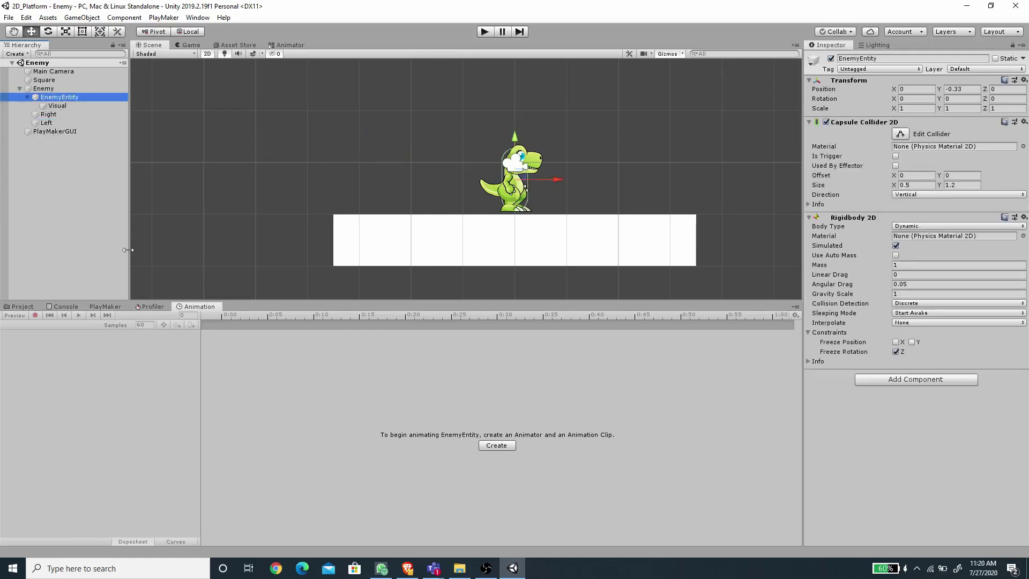
left_click(104, 307)
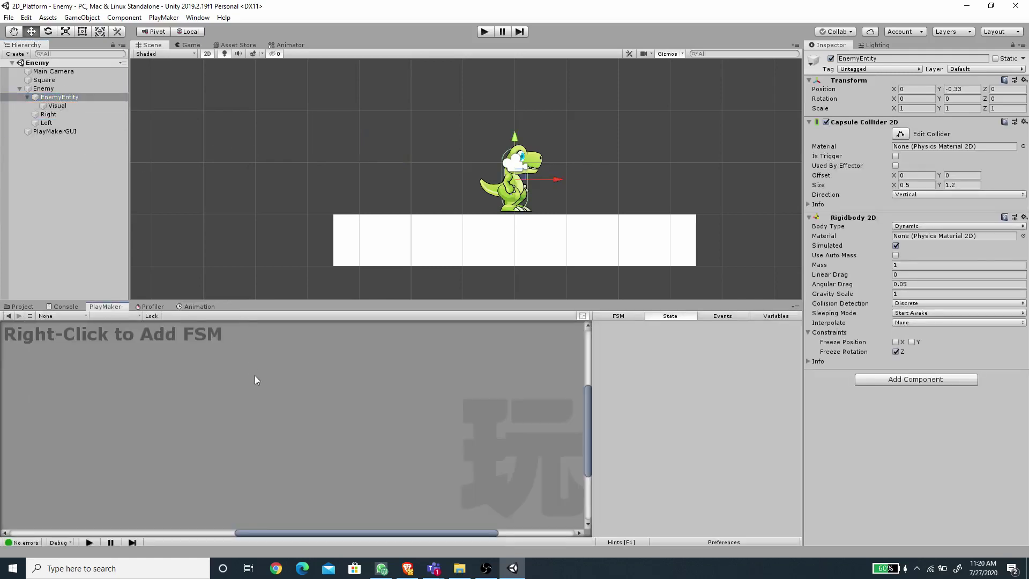
- Add a PlayMaker FSM to EnemyEntity and name it Movement
right_click(288, 380)
left_click(301, 385)
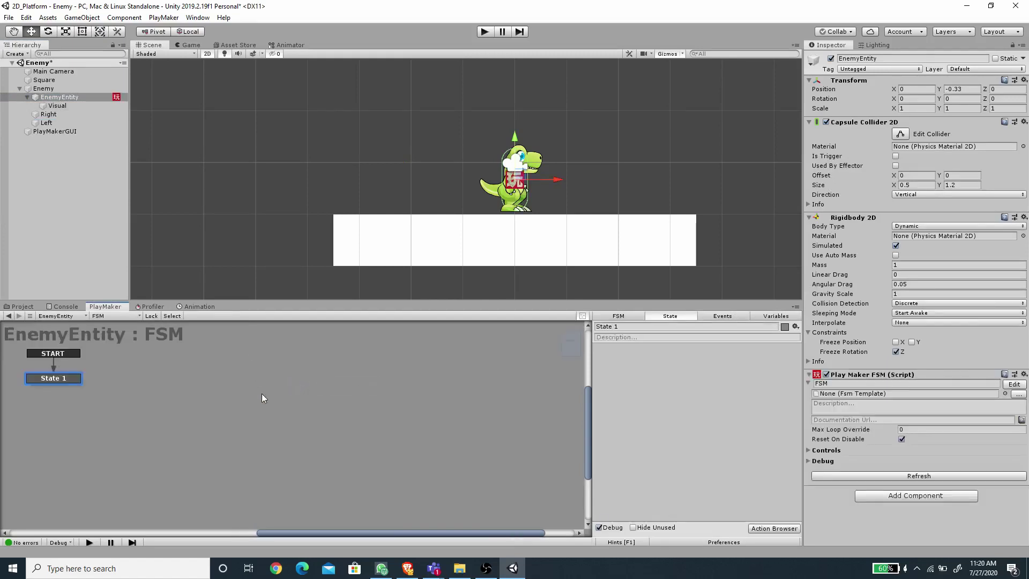
left_click(625, 317)
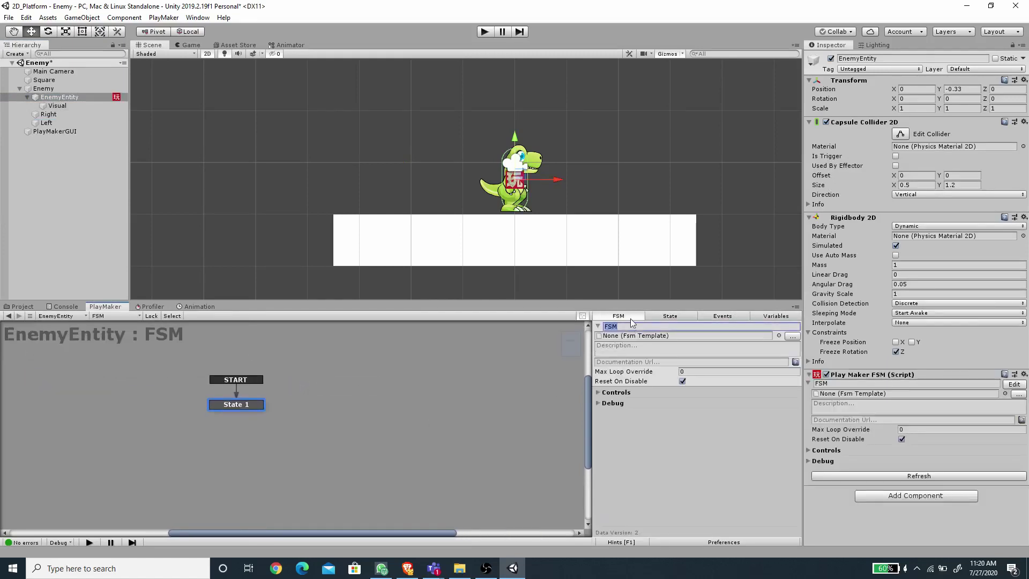
type("Movement")
- Add a Set Velocity 2d action to State 1 via the Action Browser search 'set vel'
left_click(670, 316)
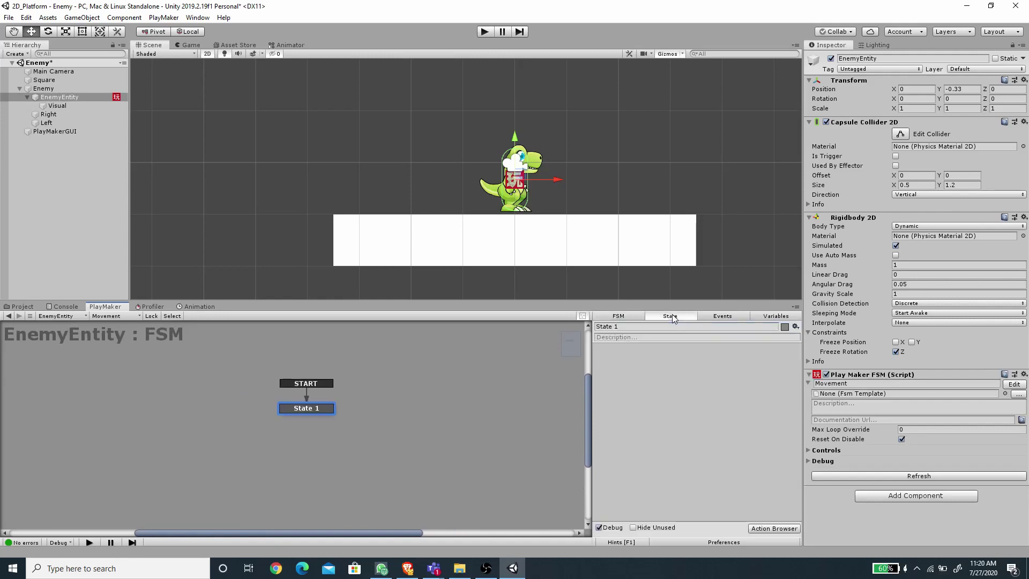
left_click(774, 527)
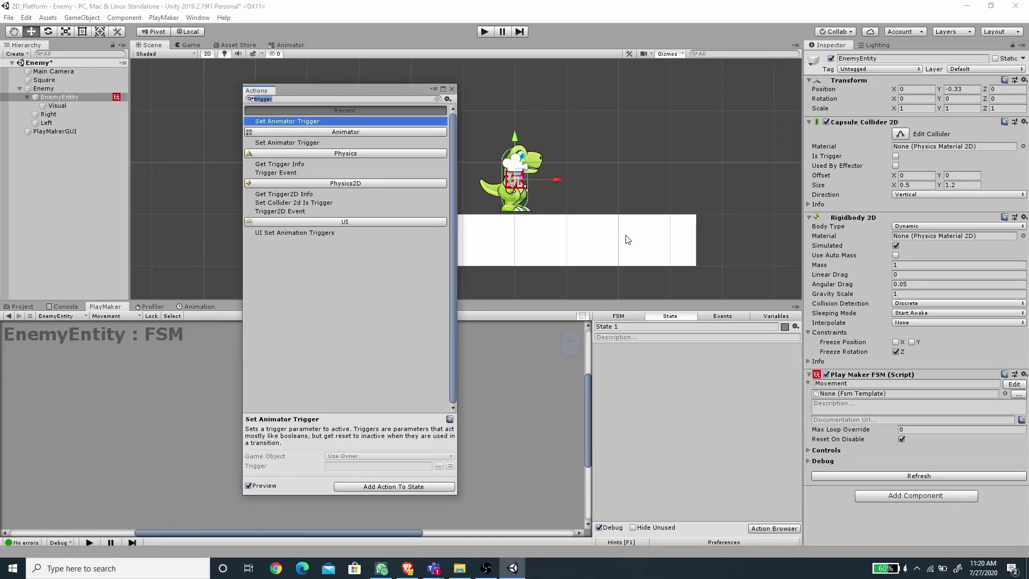
type("e")
key("BackSpace")
type("set vel")
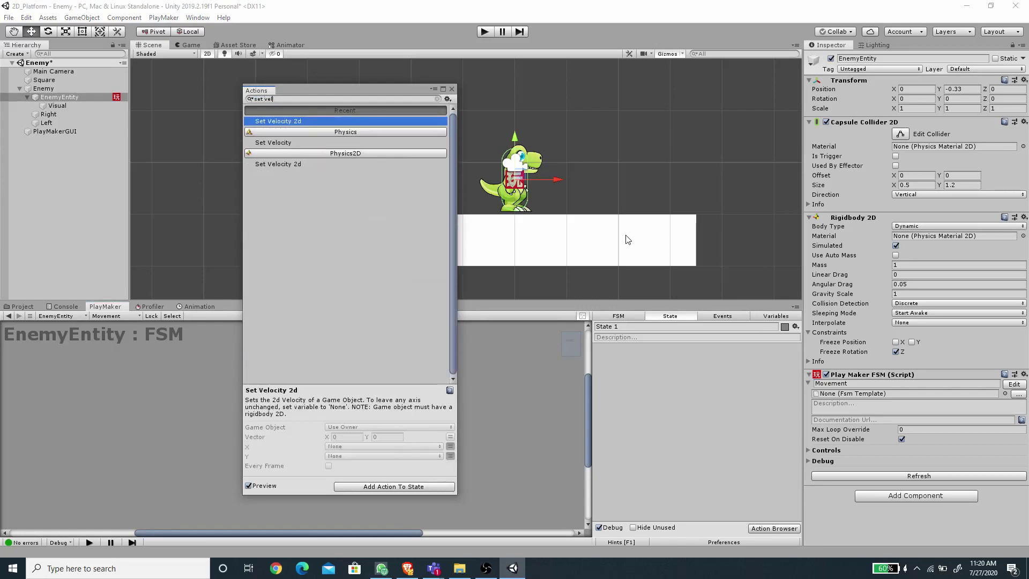
key("Return")
left_click(451, 89)
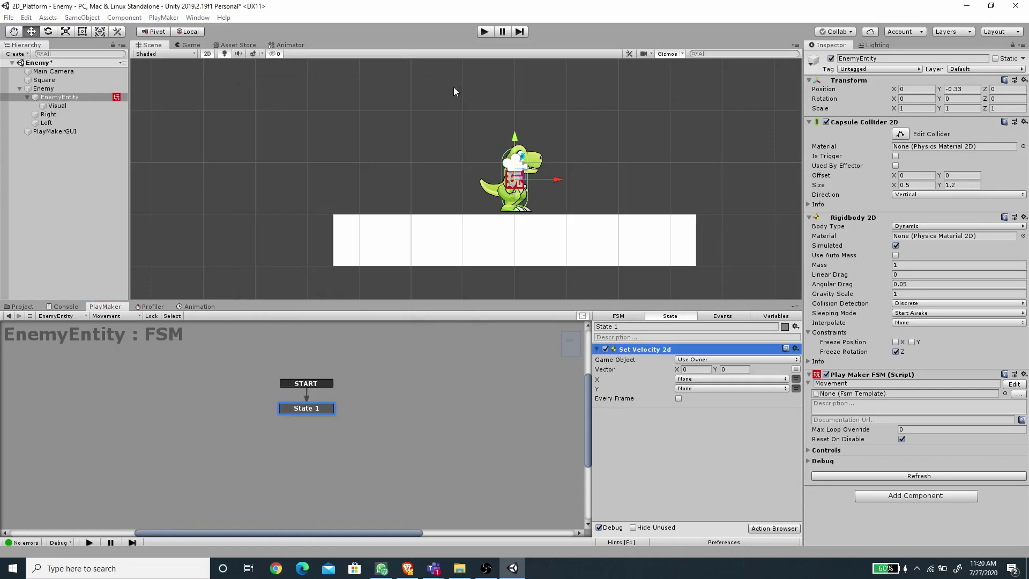
- Drive Set Velocity 2d's X with a new Speed variable, applied every frame
left_click(688, 380)
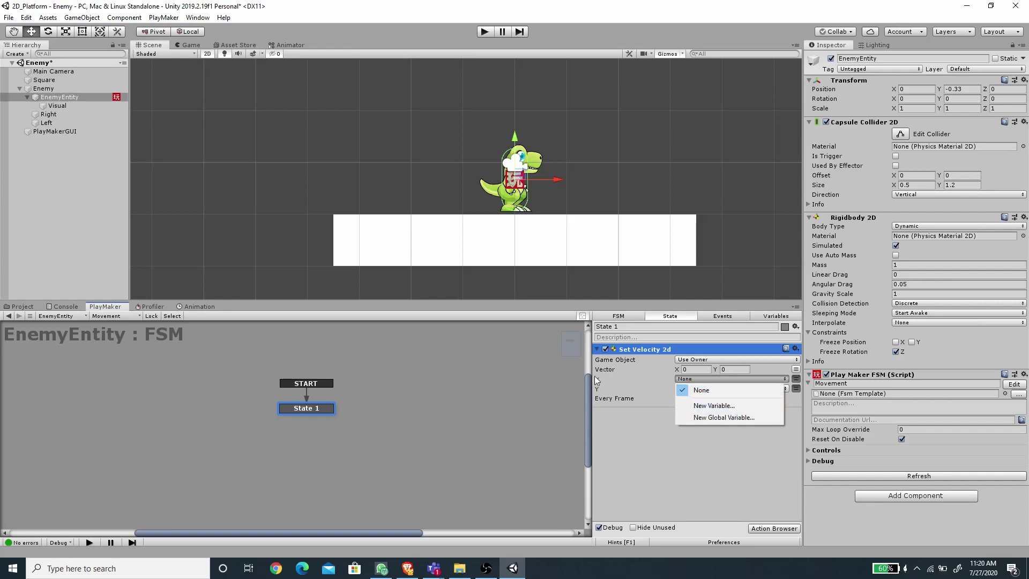
left_click(697, 406)
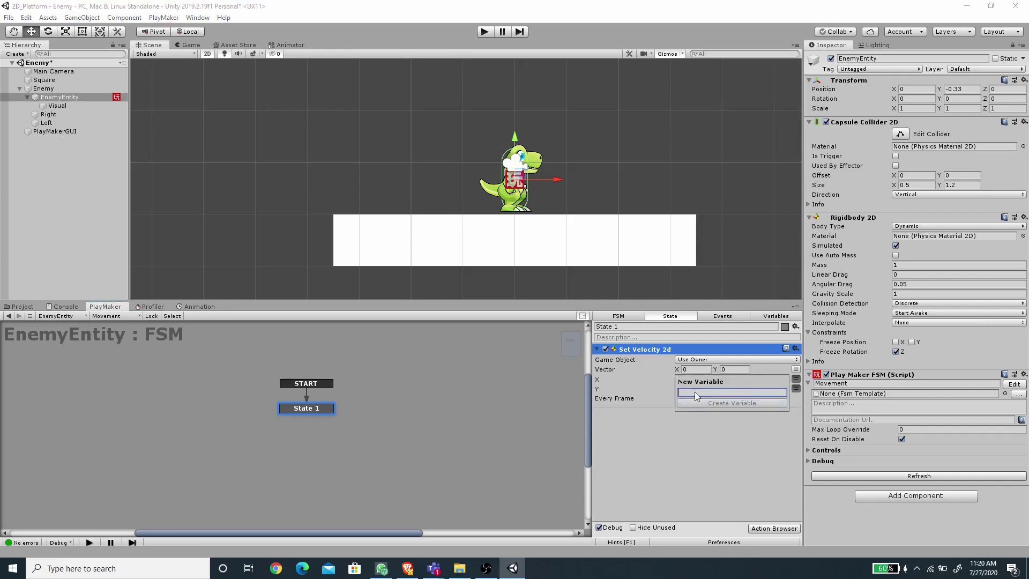
type("Speed")
left_click(689, 403)
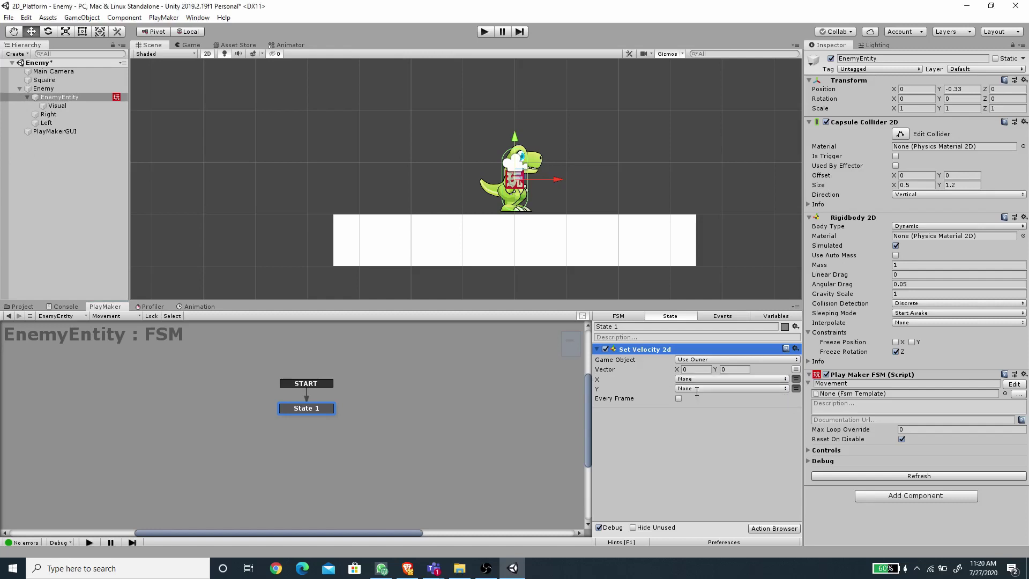
left_click(678, 407)
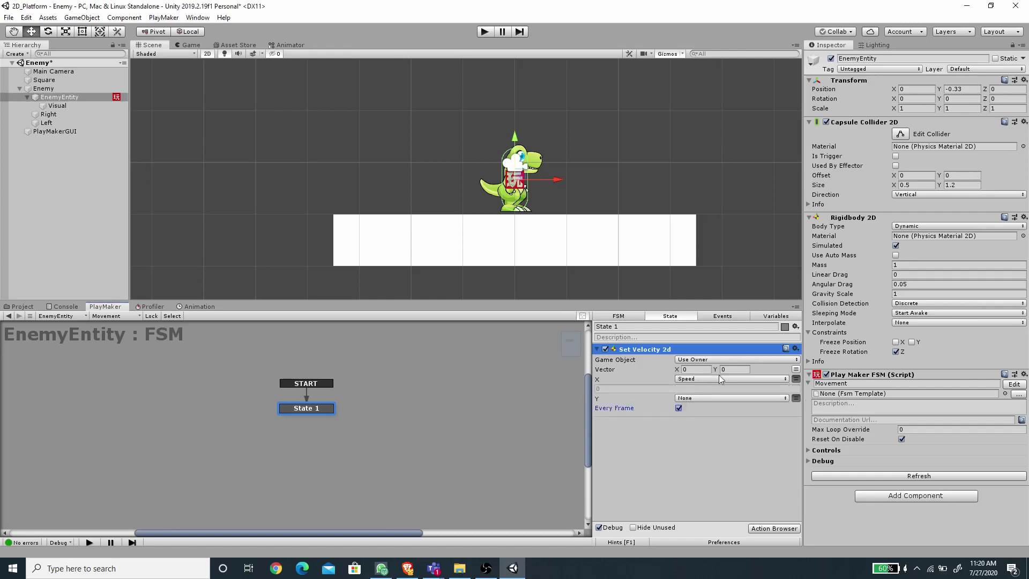
- Expose the Speed variable in the Inspector with a default value of 3
left_click(773, 317)
left_click(617, 352)
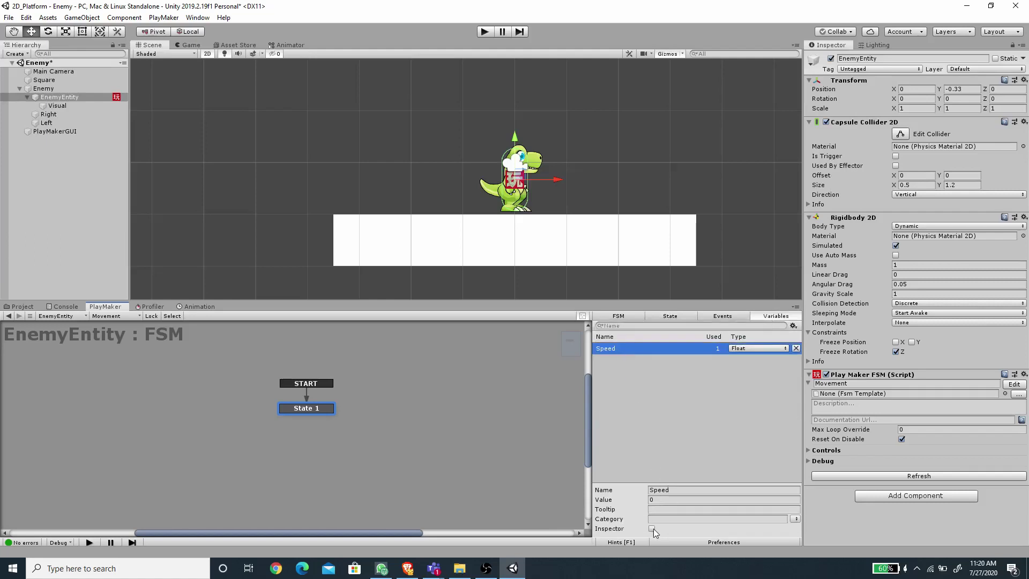
left_click(808, 450)
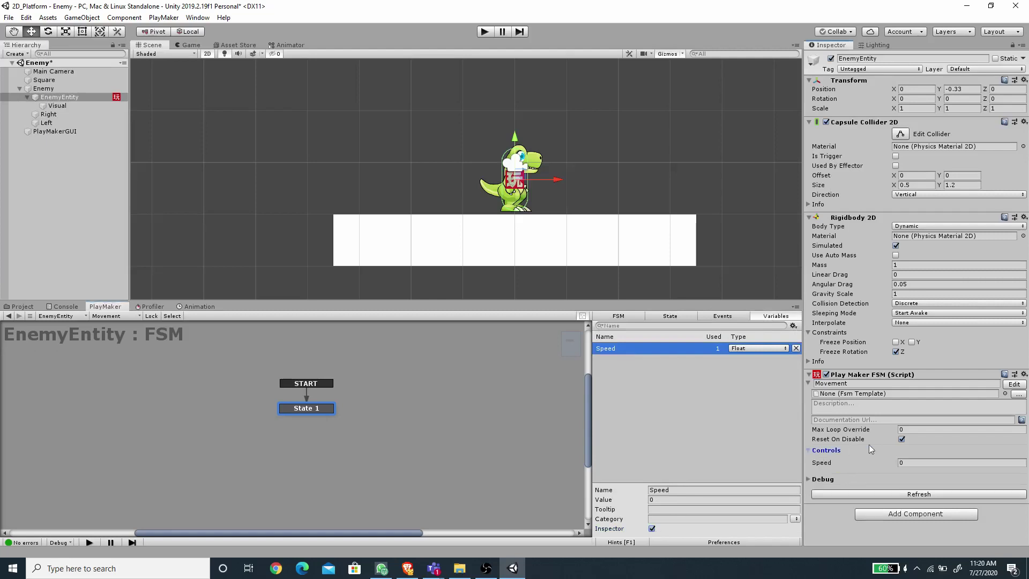
left_click(668, 499)
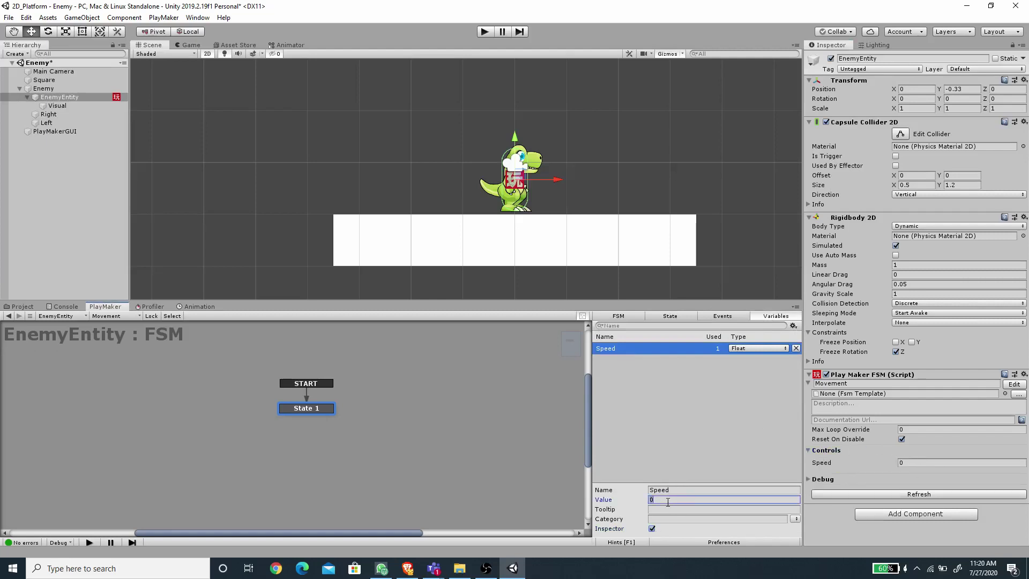
type("3")
- Create Right Boundary and Left Boundary variables in the Variables tab
left_click(668, 429)
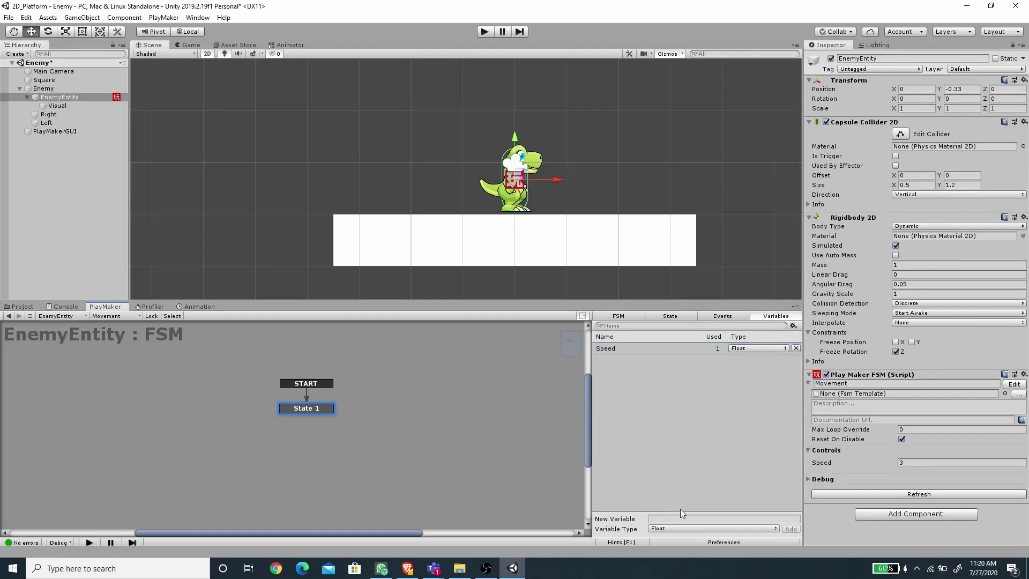
left_click(673, 518)
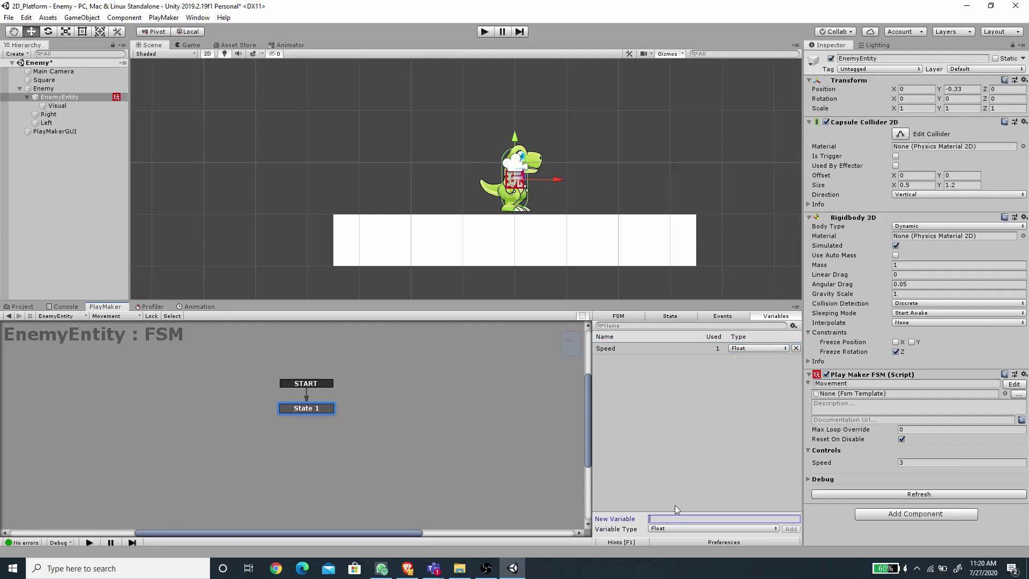
type("Right Boudn")
type("dary")
key("Return")
type("Left Bound")
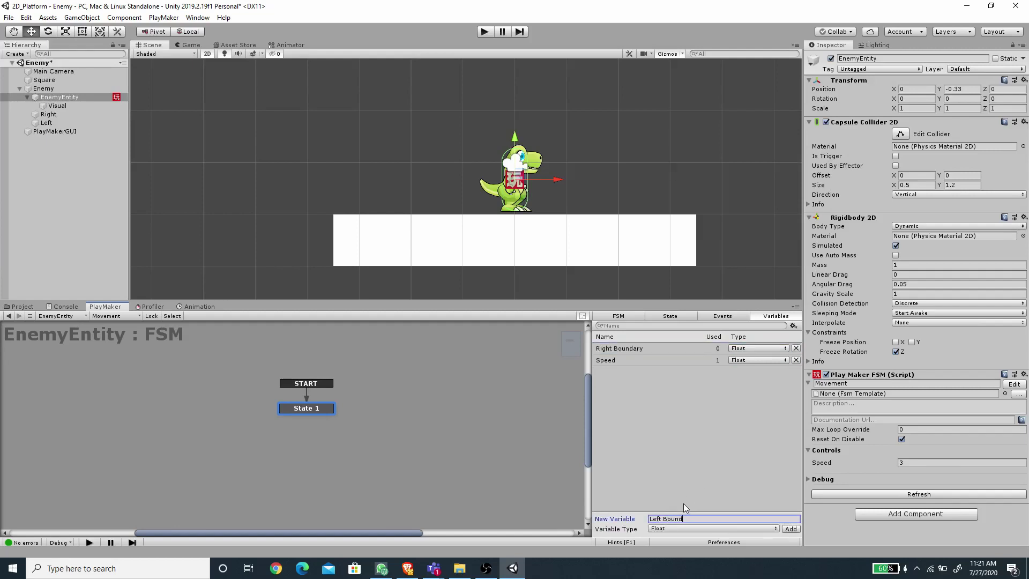
type("ary")
key("Return")
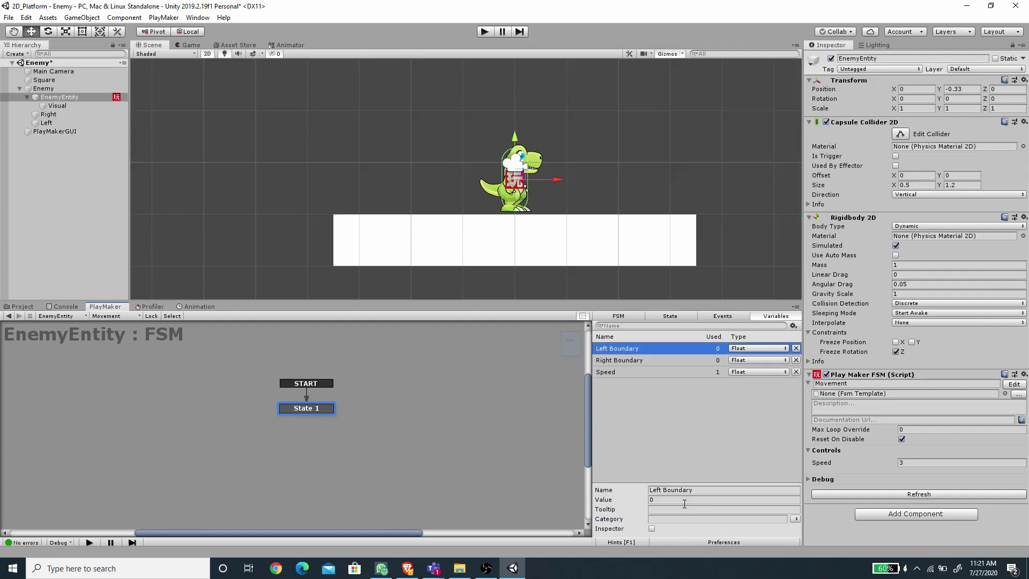
- Make Left Boundary and Right Boundary GameObject variables exposed in the Inspector
left_click(742, 348)
left_click(778, 392)
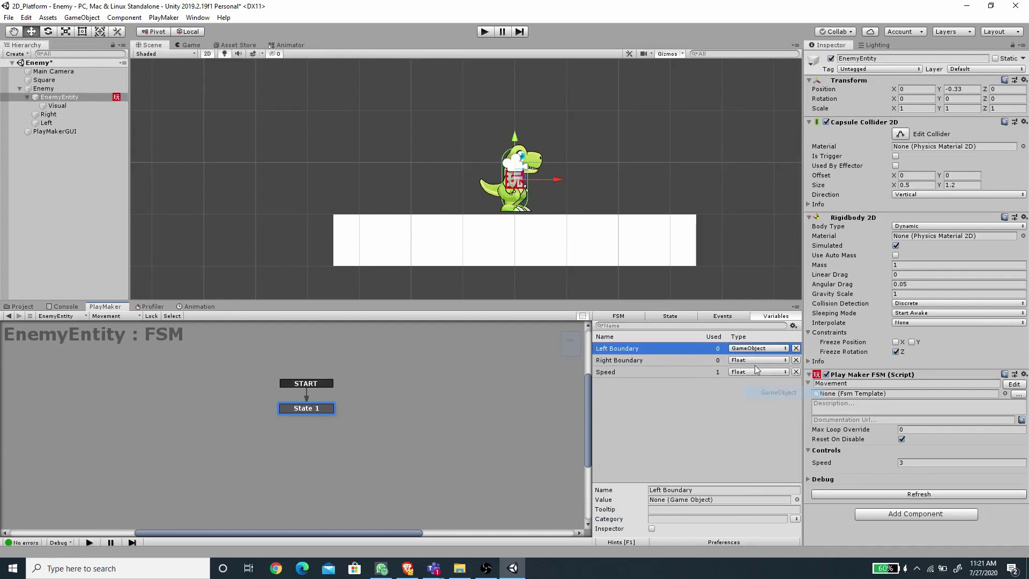
left_click(750, 359)
left_click(785, 198)
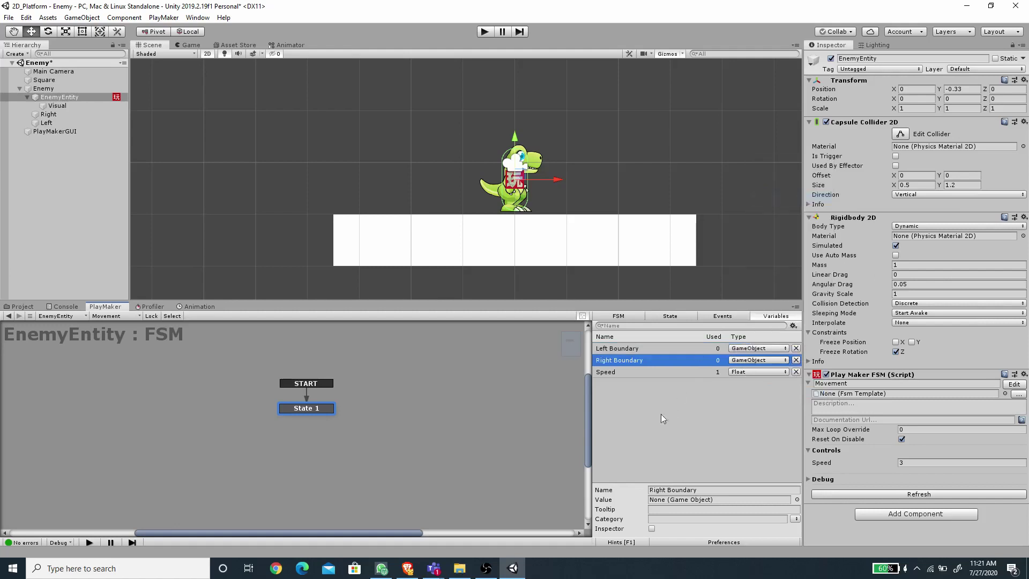
left_click(652, 529)
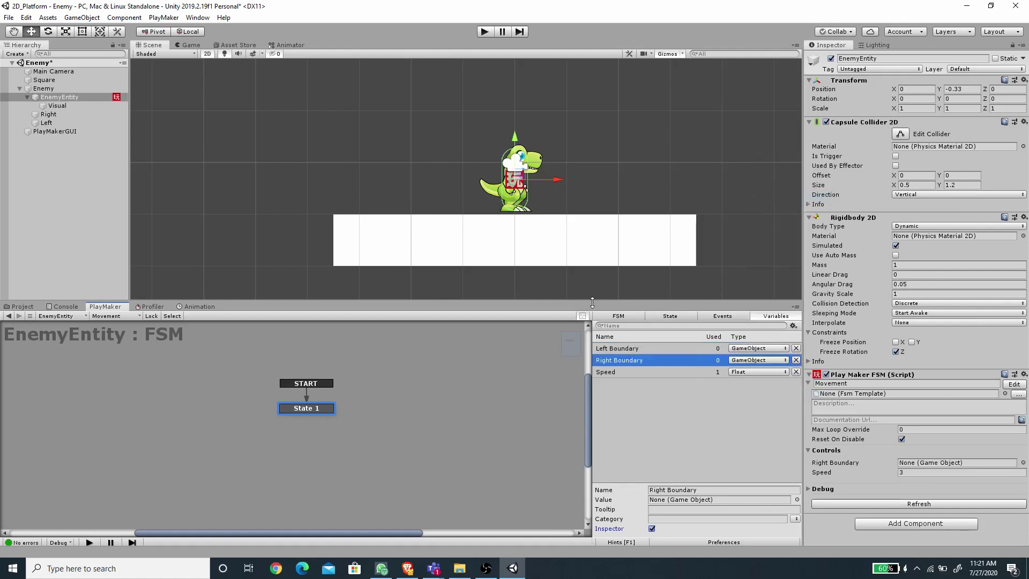
left_click(622, 350)
left_click(652, 529)
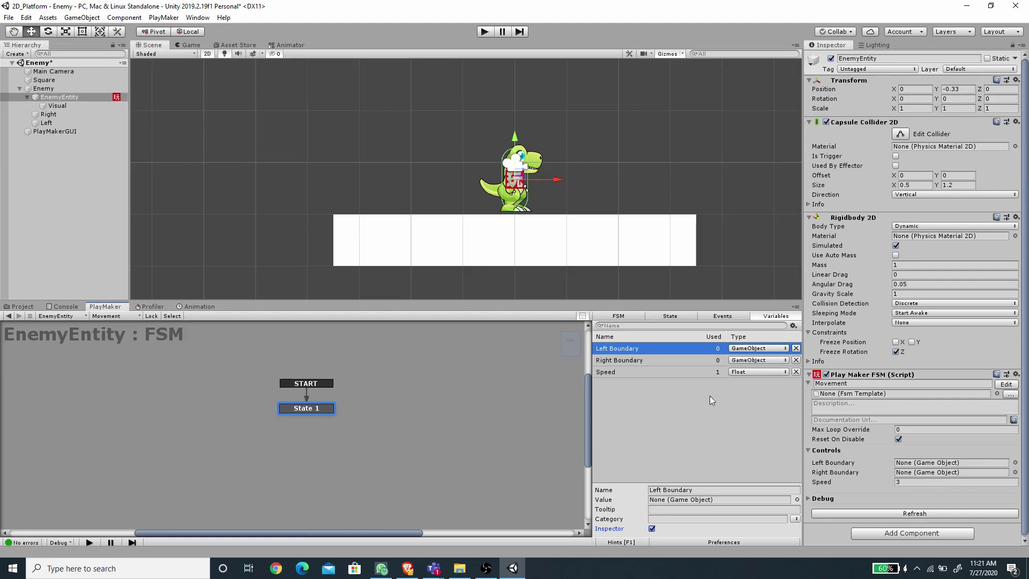
- Assign the Right and Left scene objects to Right Boundary and Left Boundary
left_click_drag(53, 114, 909, 473)
left_click_drag(44, 123, 917, 464)
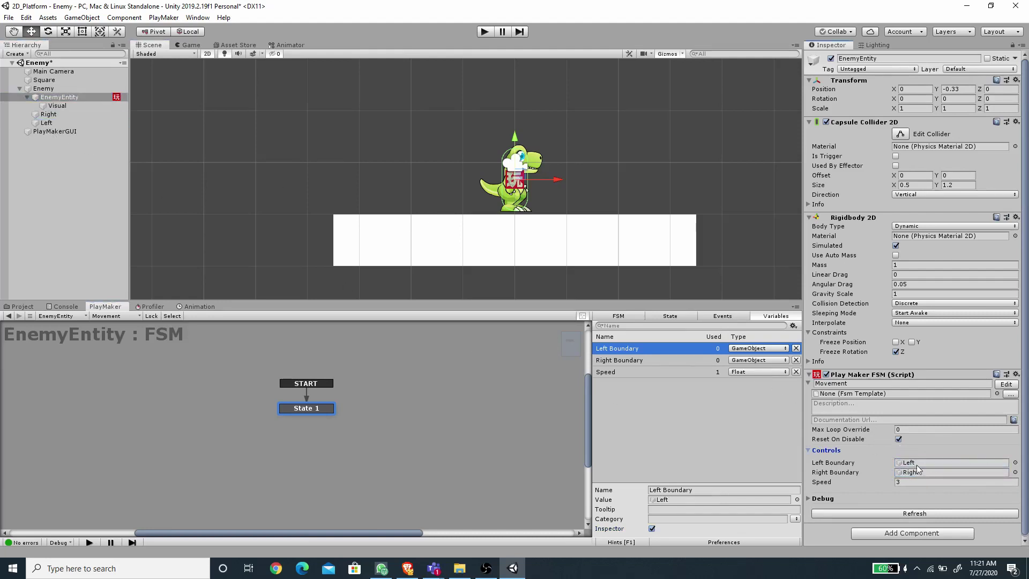
left_click(670, 317)
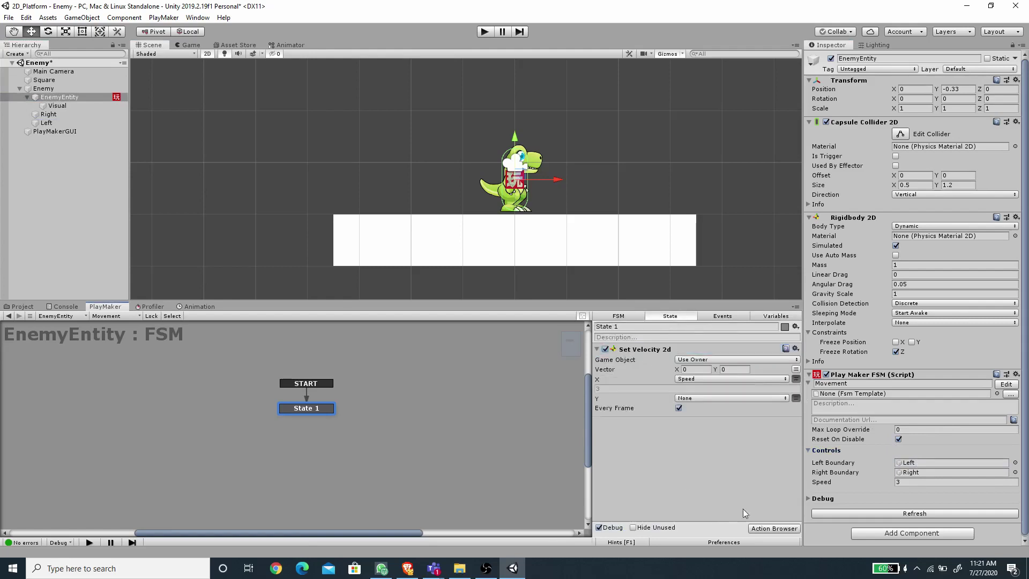
- Add a Get Position action to State 1, placed above Set Velocity 2d
left_click(775, 529)
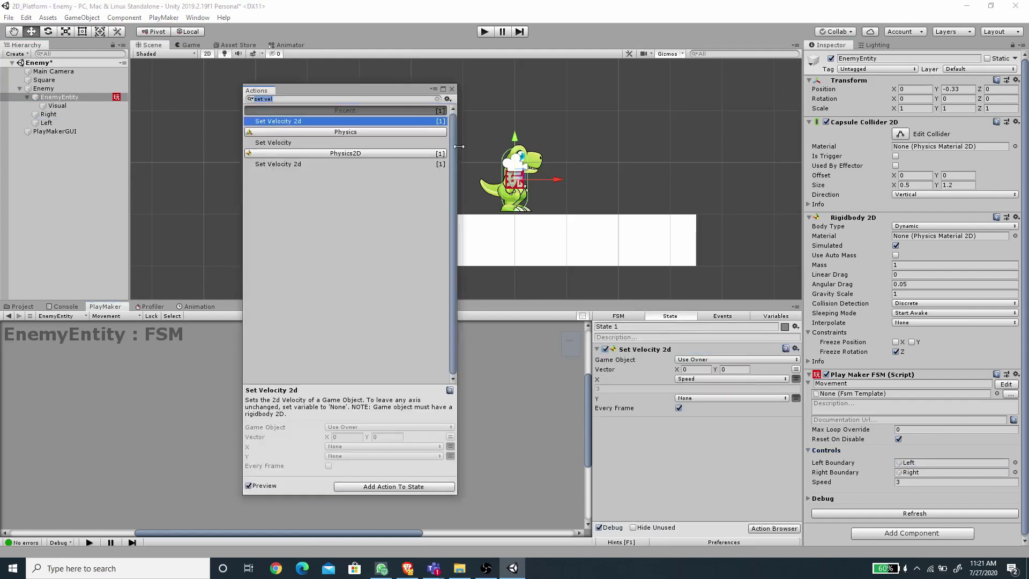
type("get pos")
key("Return")
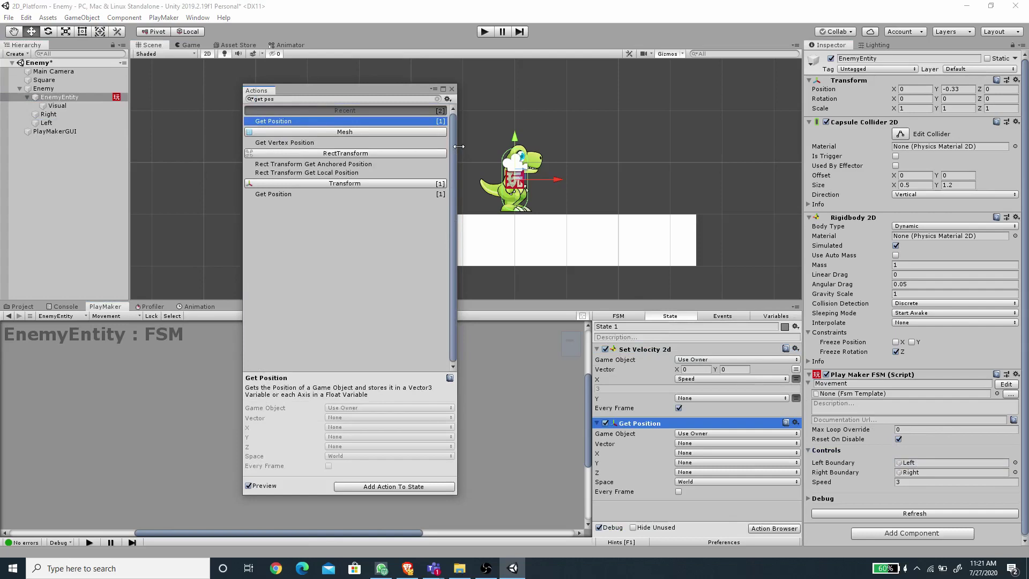
left_click_drag(633, 368, 635, 351)
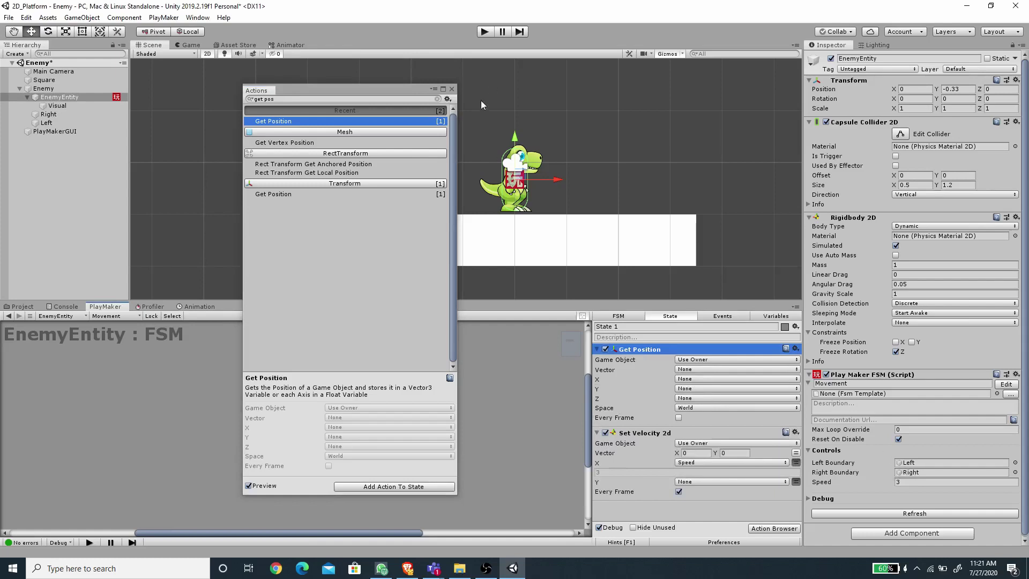
left_click(452, 89)
- Have Get Position read Left Boundary and store its X in new variable X Left Bounds
left_click(708, 359)
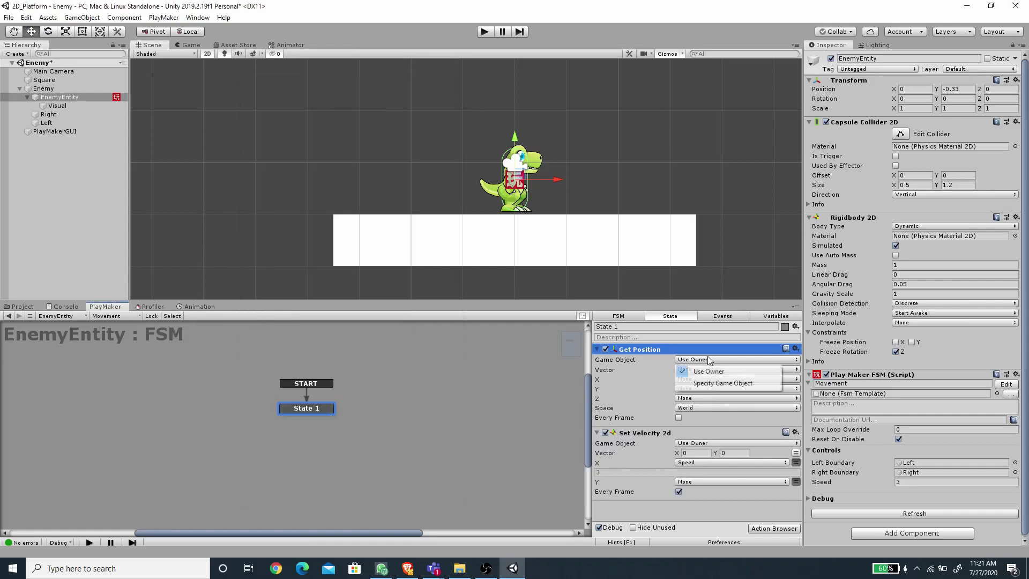
left_click(717, 383)
left_click(787, 369)
left_click(744, 368)
left_click(725, 393)
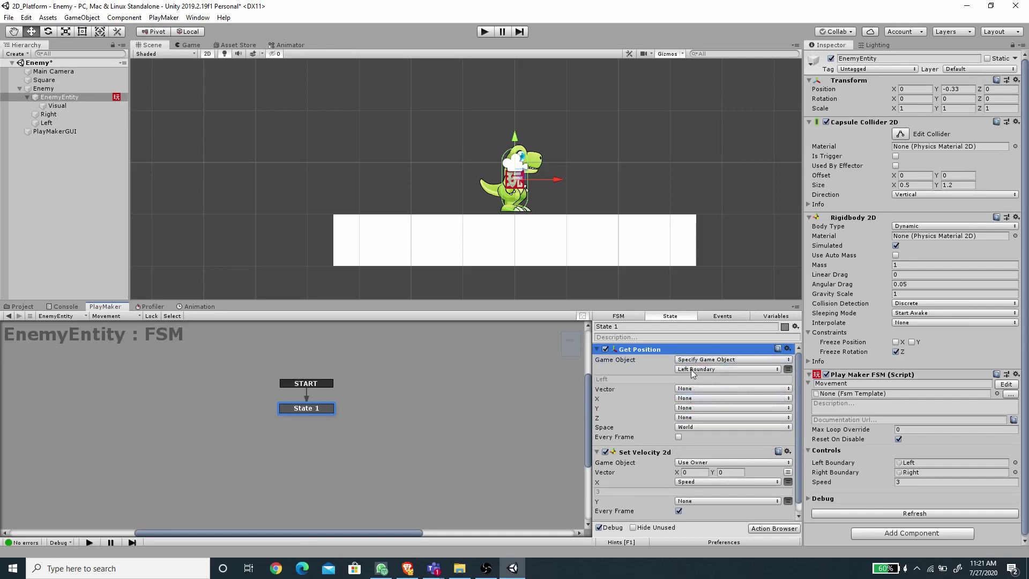
left_click(691, 398)
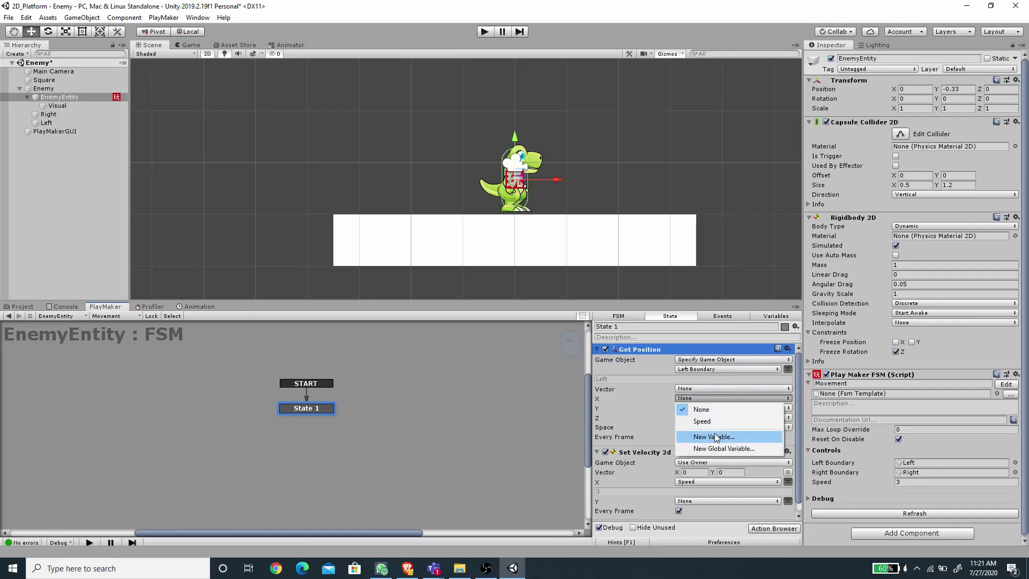
left_click(714, 436)
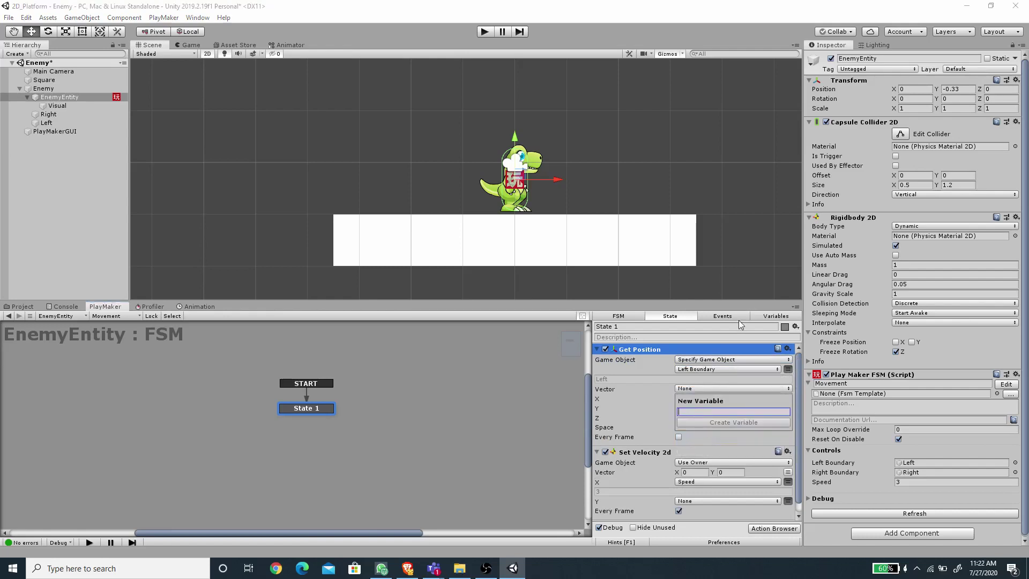
type("X Left Bounds")
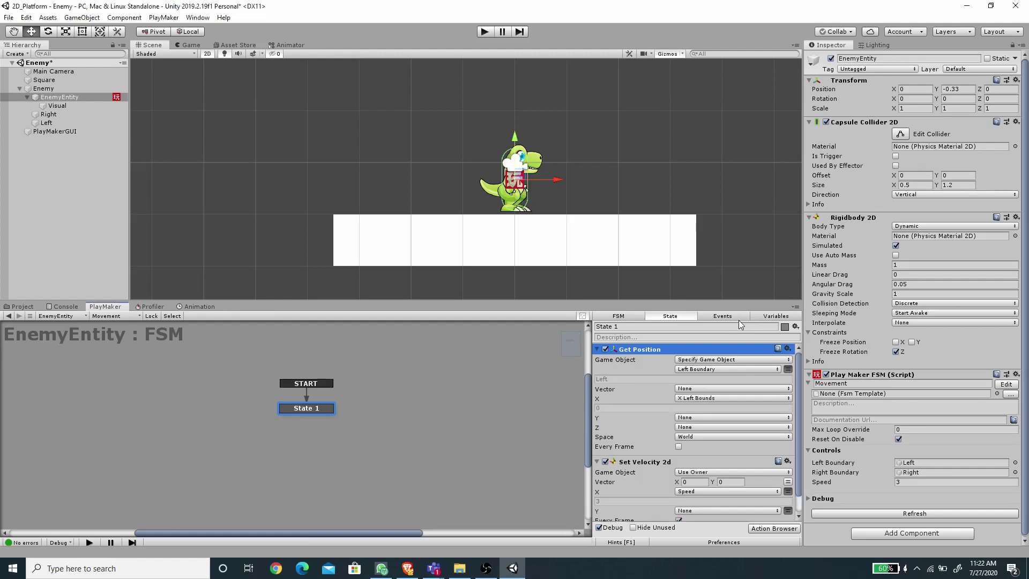
key("Return")
- Duplicate the Get Position action and point the copy at Right Boundary
key("ctrl+c")
key("ctrl+v")
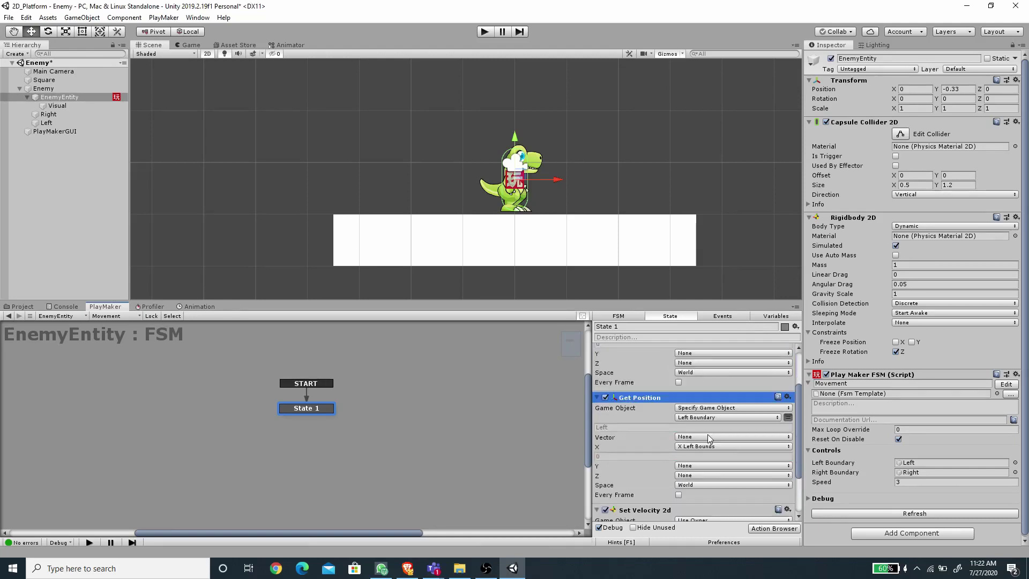
scroll(664, 388, "up", 3)
left_click(596, 348)
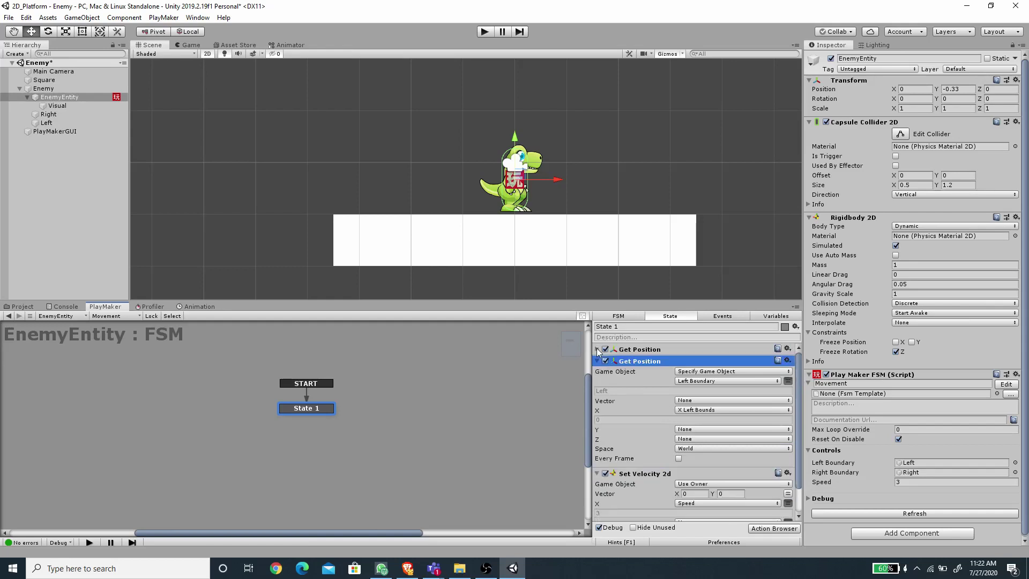
left_click(702, 381)
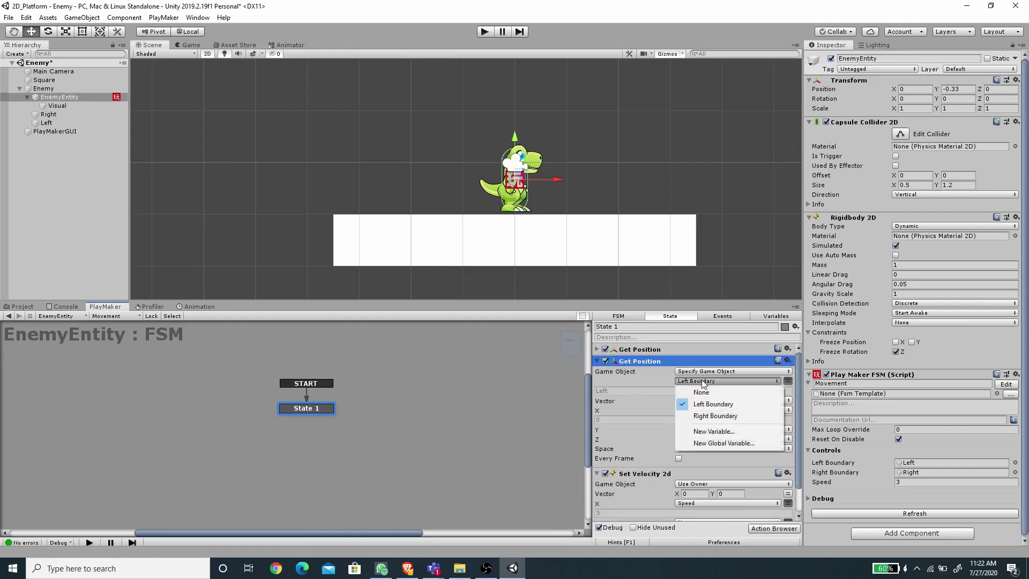
left_click(716, 416)
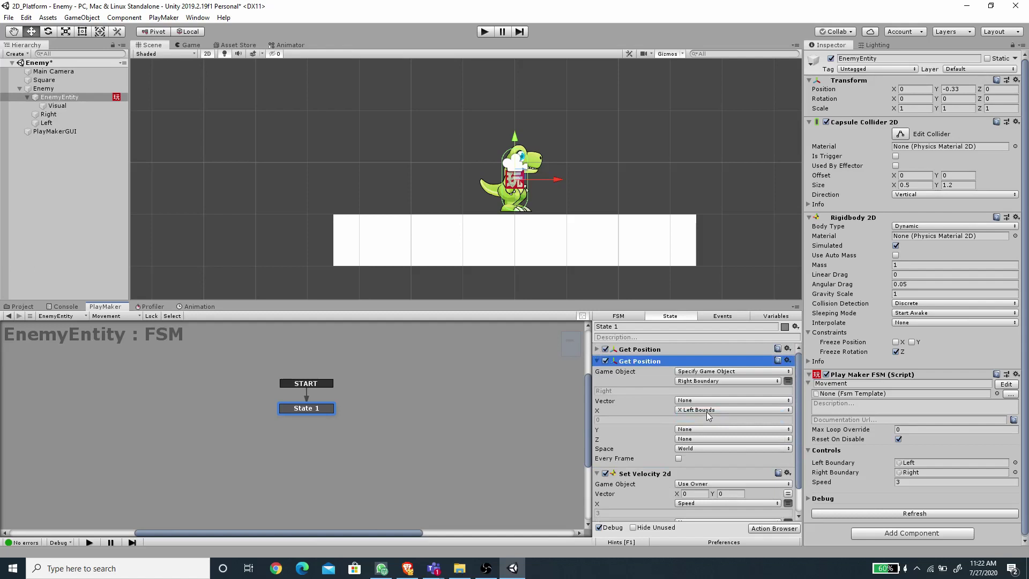
- Store the copy's X in a new variable X Right Bounds
left_click(706, 411)
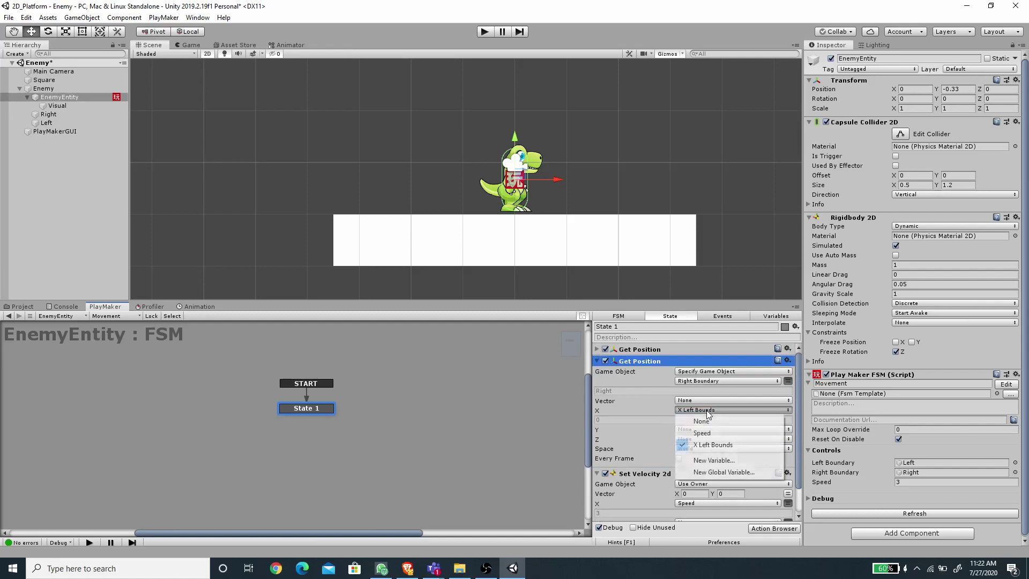
left_click(720, 462)
type("X Ri")
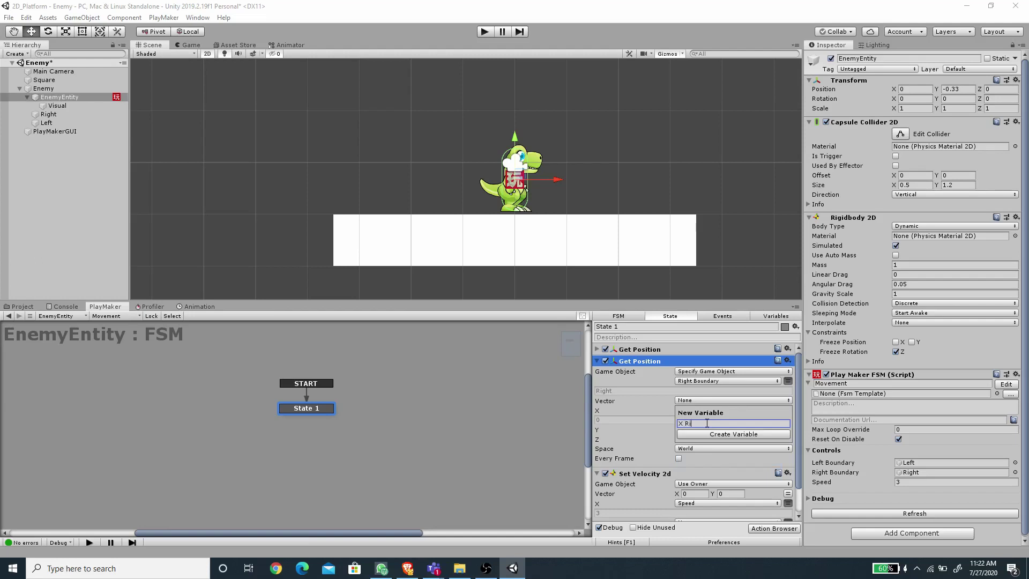
type("ght Boundary")
key("Return")
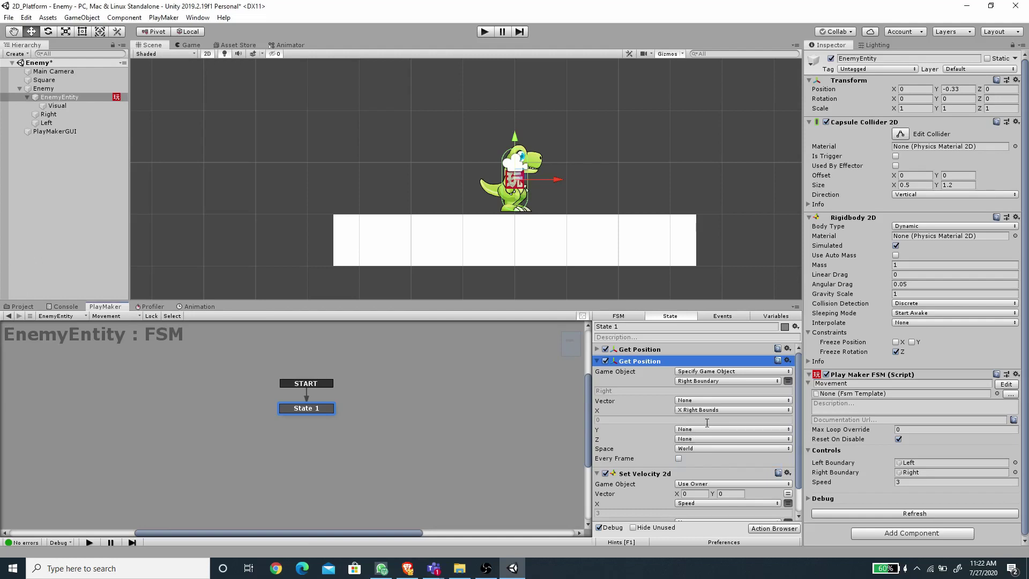
left_click(596, 360)
left_click(597, 373)
left_click(774, 528)
- Add a Get Position storing EnemyEntity's X in new variable Current X Position every frame
type("get")
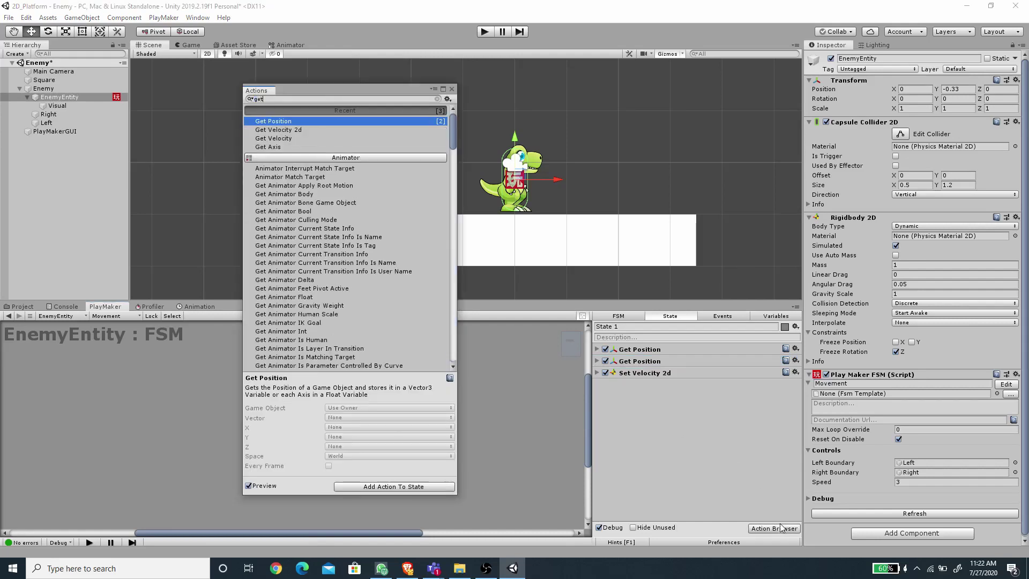
key("Return")
left_click(452, 89)
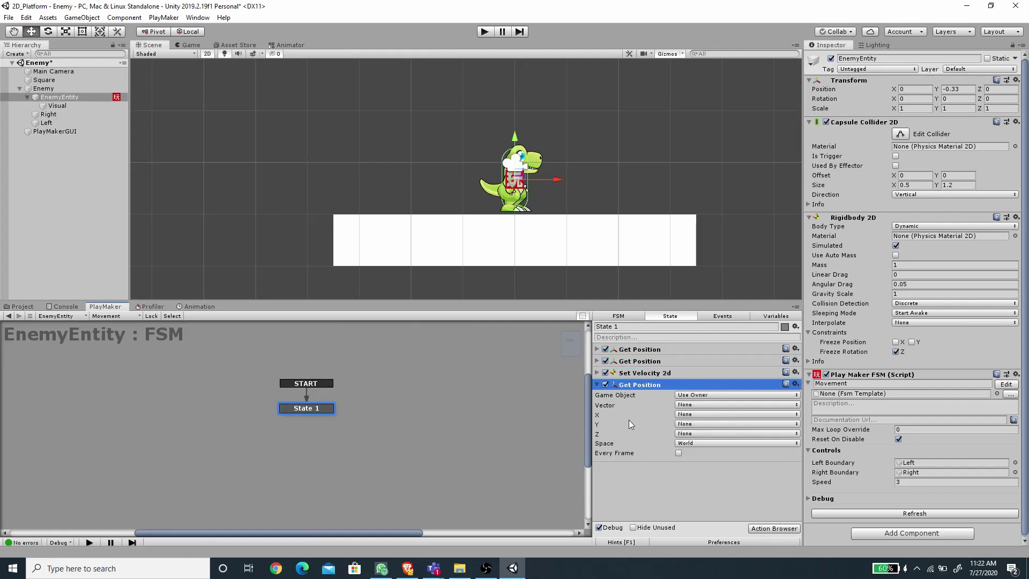
left_click(693, 414)
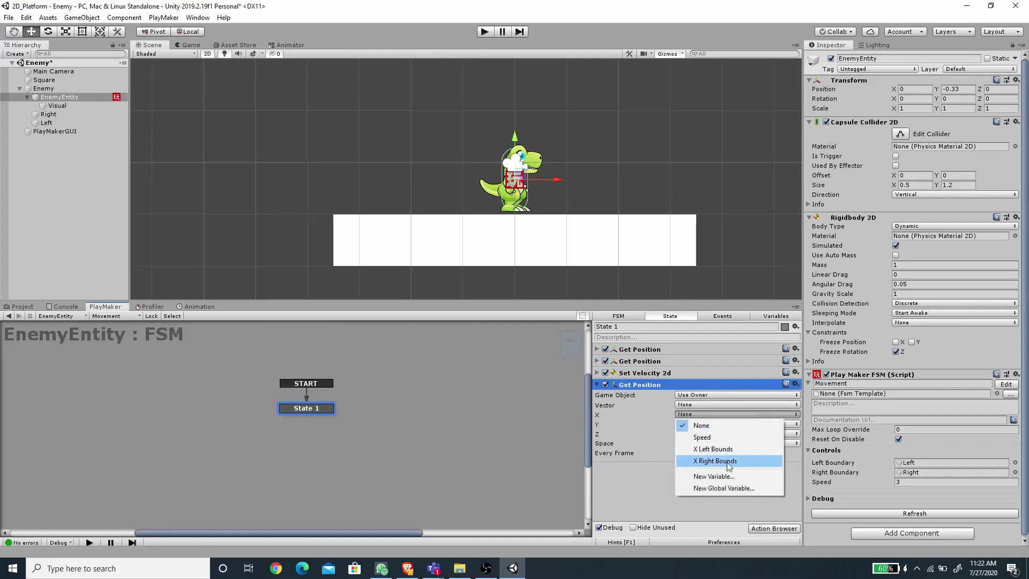
left_click(725, 479)
type("Current")
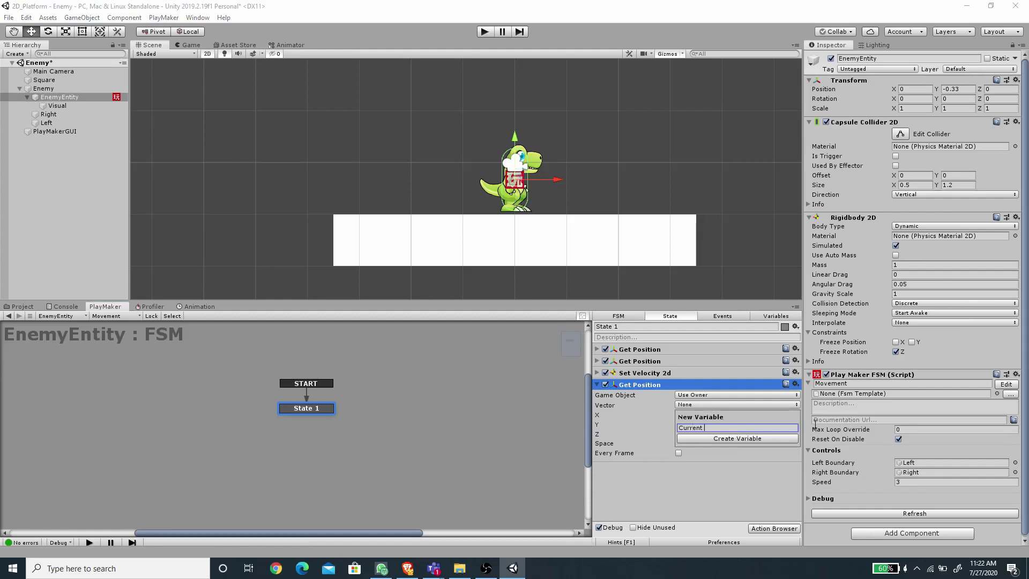
type(" X Position")
key("Return")
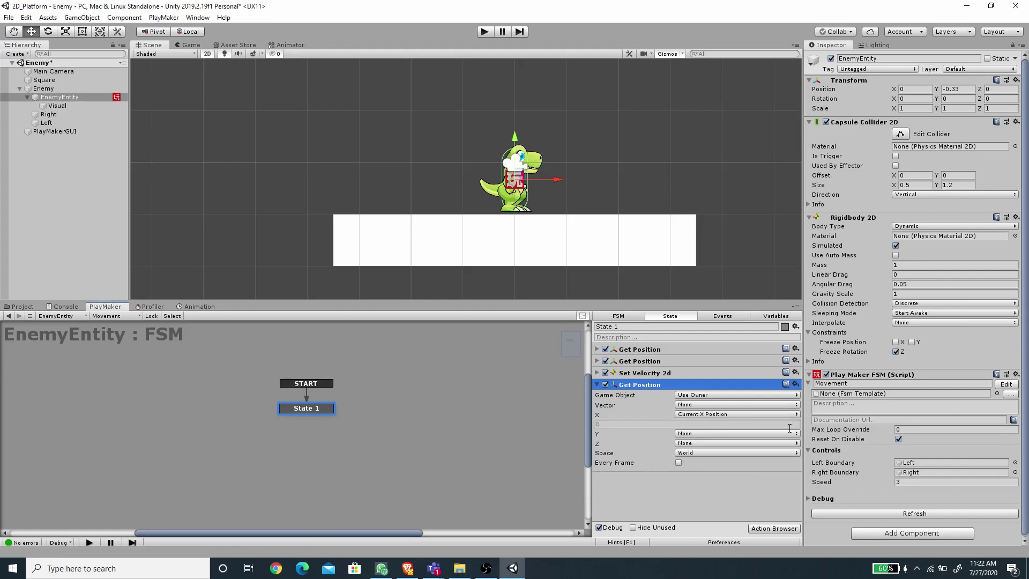
left_click(679, 462)
left_click(596, 385)
left_click(697, 458)
- Add a Float Compare action to State 1
left_click(774, 528)
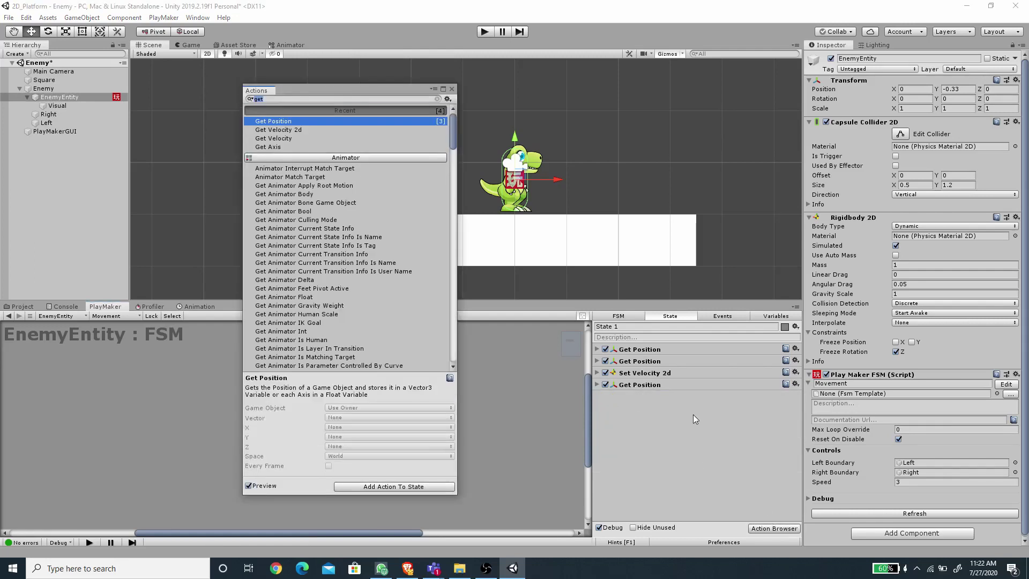
type("float comp")
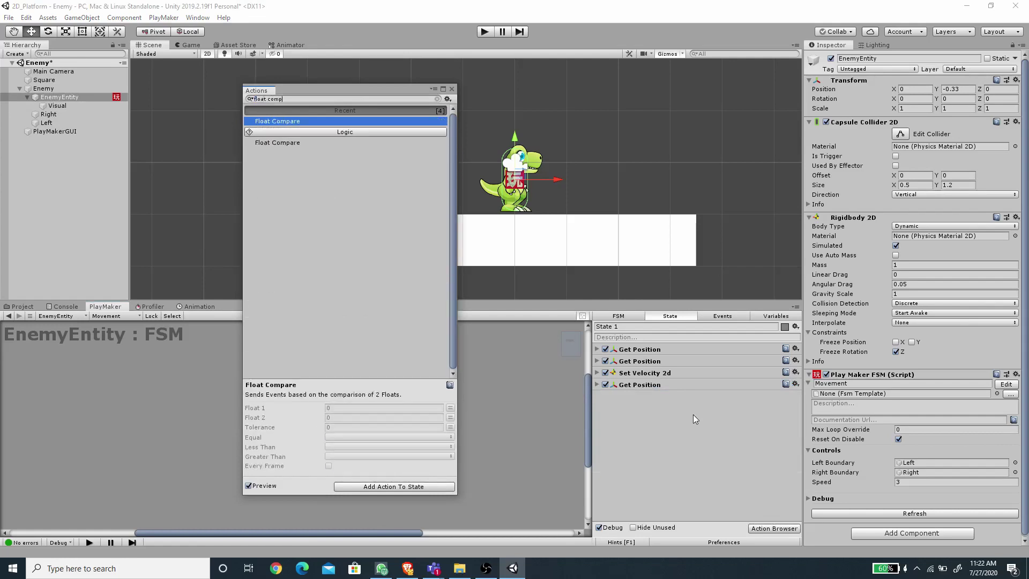
key("Return")
- Make Float Compare test Current X Position against X Left Bounds, tolerance 0.3, every frame
left_click(452, 89)
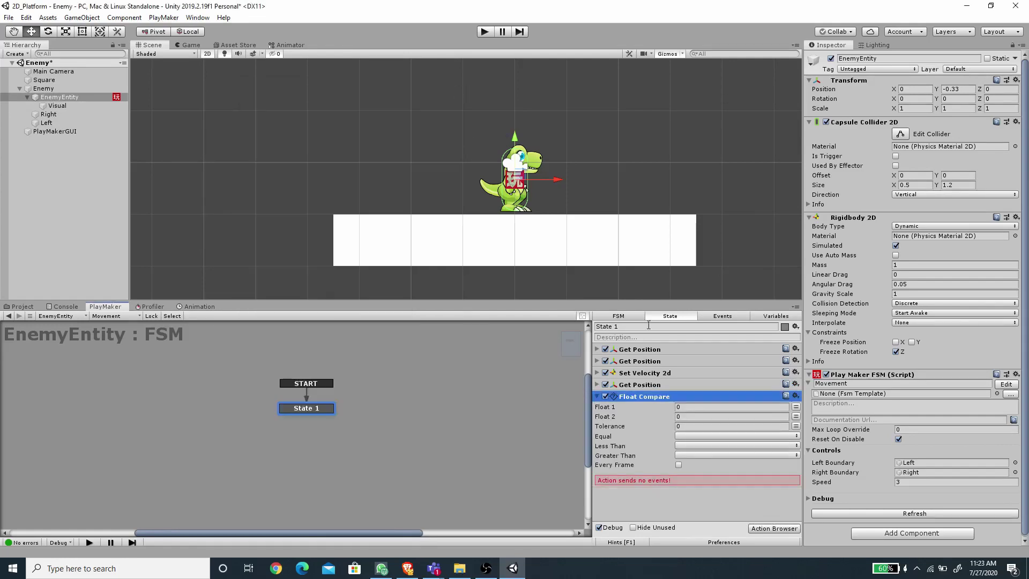
left_click(796, 406)
left_click(767, 408)
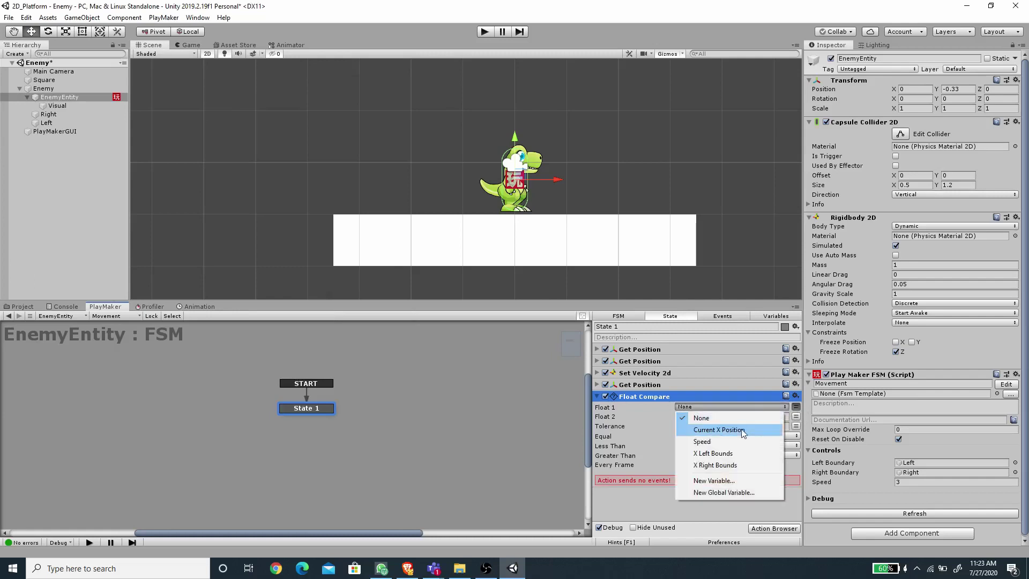
left_click(740, 430)
left_click(795, 425)
left_click(761, 425)
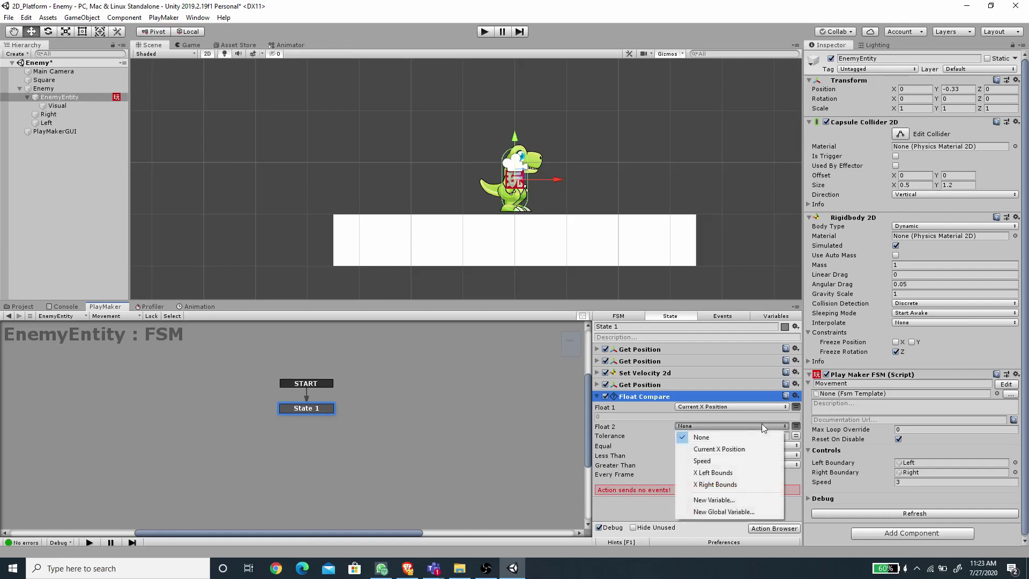
left_click(723, 474)
left_click(692, 441)
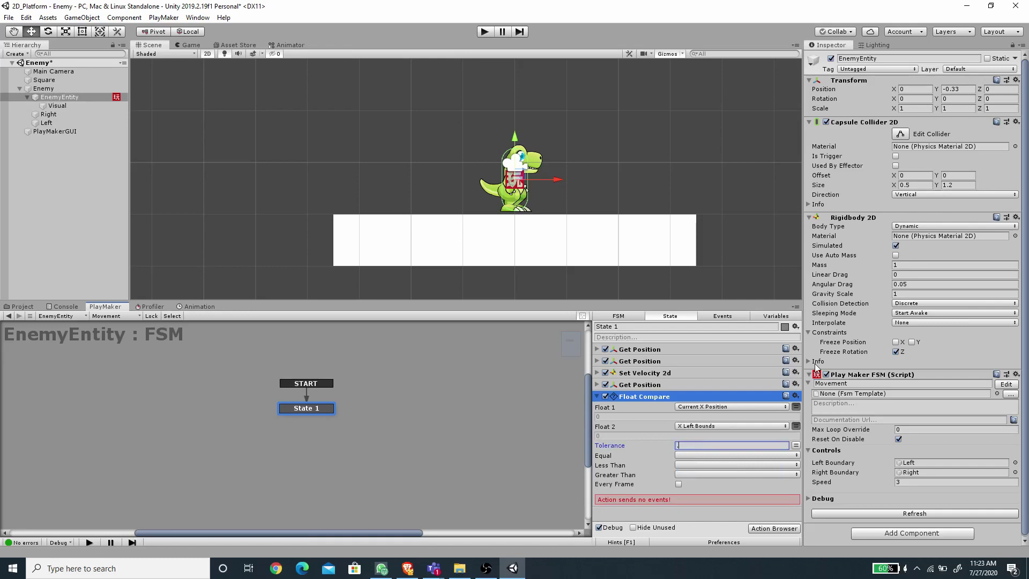
type("0.3")
left_click(678, 485)
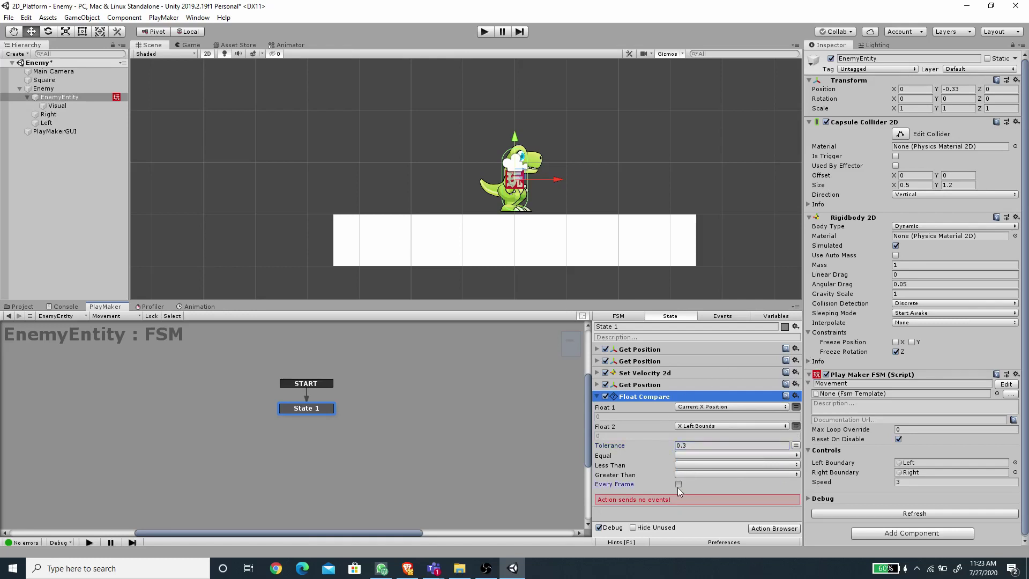
- Create a FLIP MOVEMENT event and transition on State 1, sent when the values are equal
left_click(716, 316)
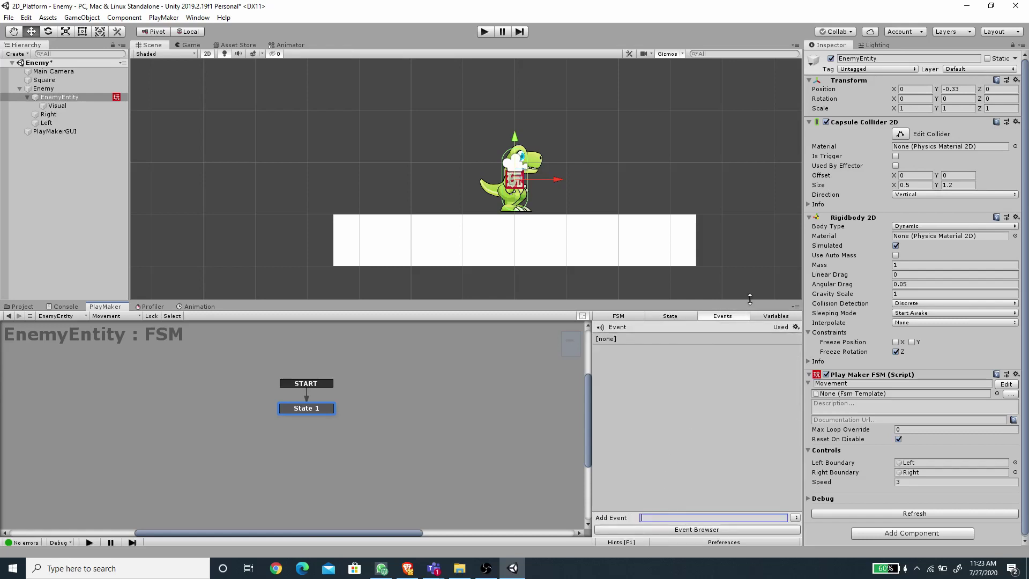
type("FLIP MOVEMENT")
key("Return")
left_click(669, 316)
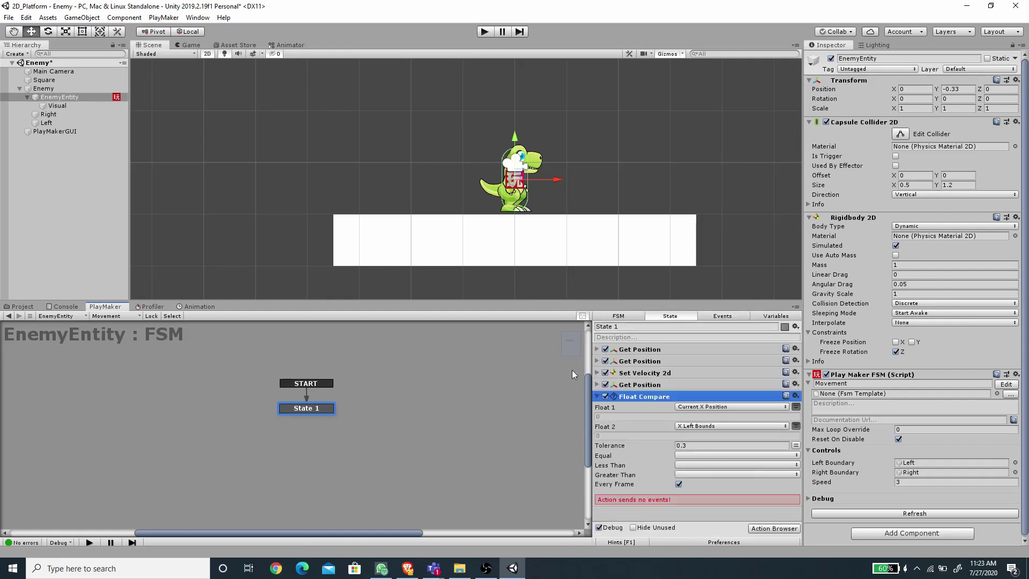
right_click(308, 412)
mouse_move(329, 418)
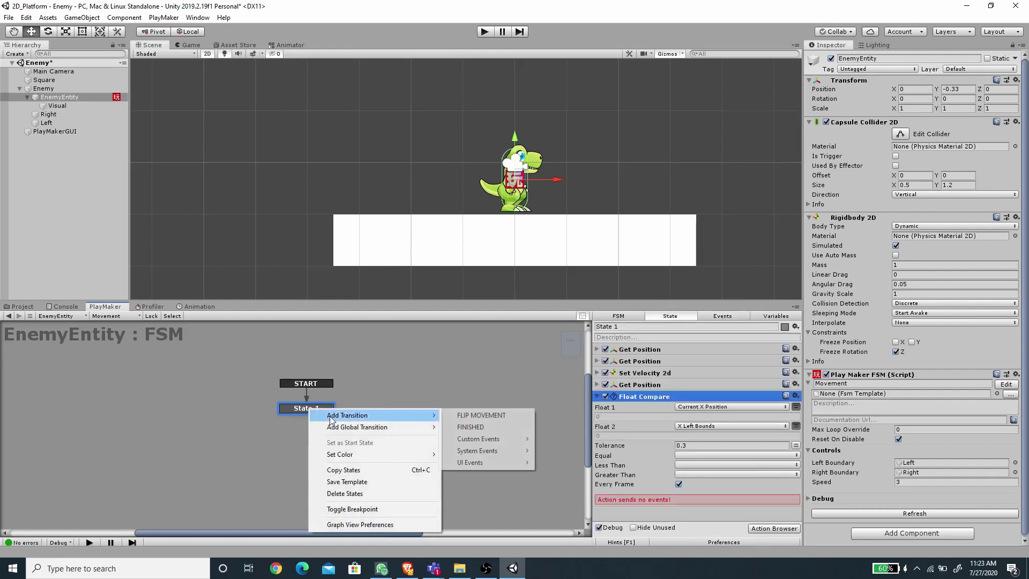
left_click(460, 418)
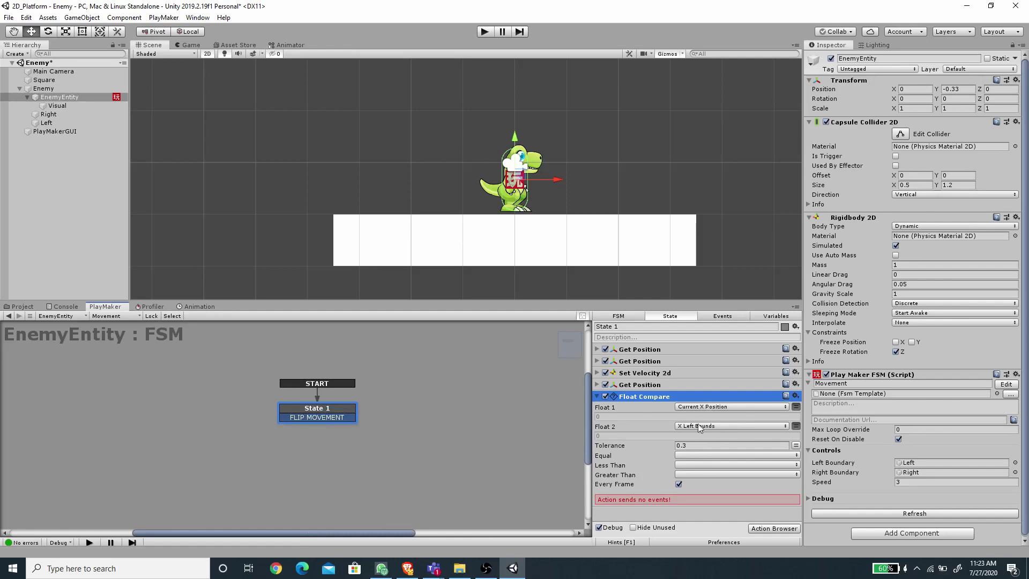
left_click(695, 454)
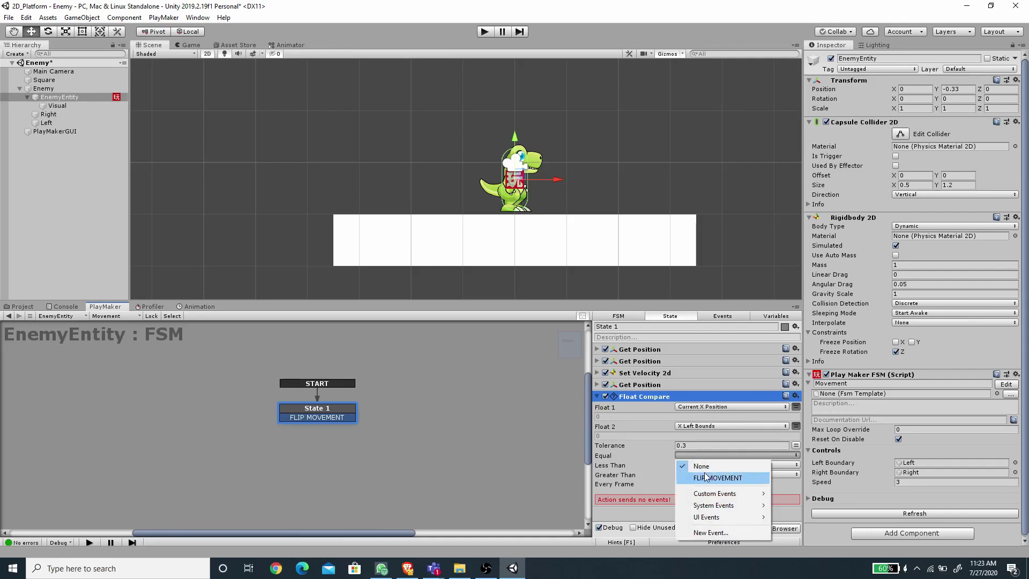
left_click(705, 475)
- Duplicate the Float Compare to test against X Right Bounds, then collapse both actions
left_click(349, 458)
left_click(327, 412)
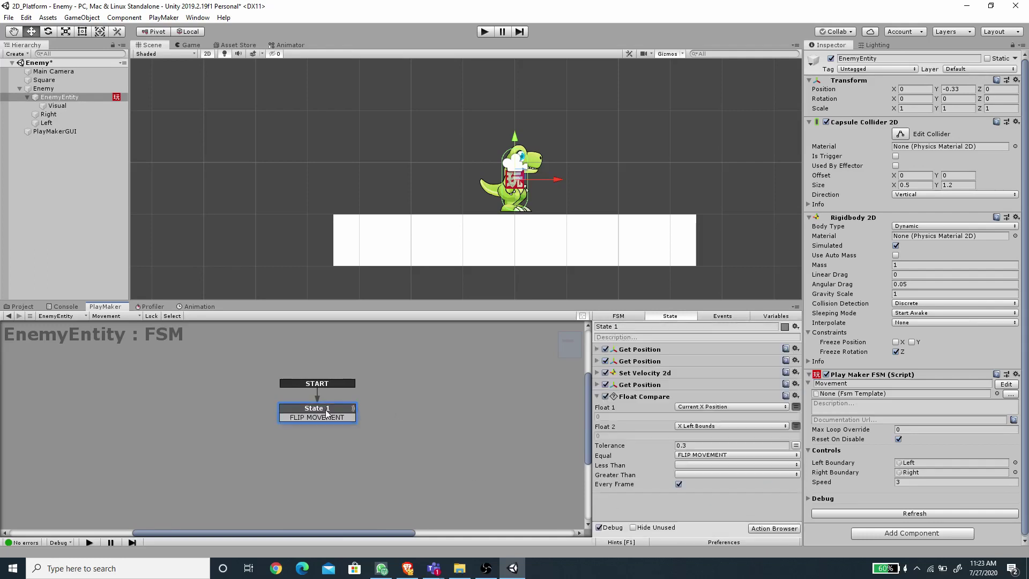
left_click(640, 394)
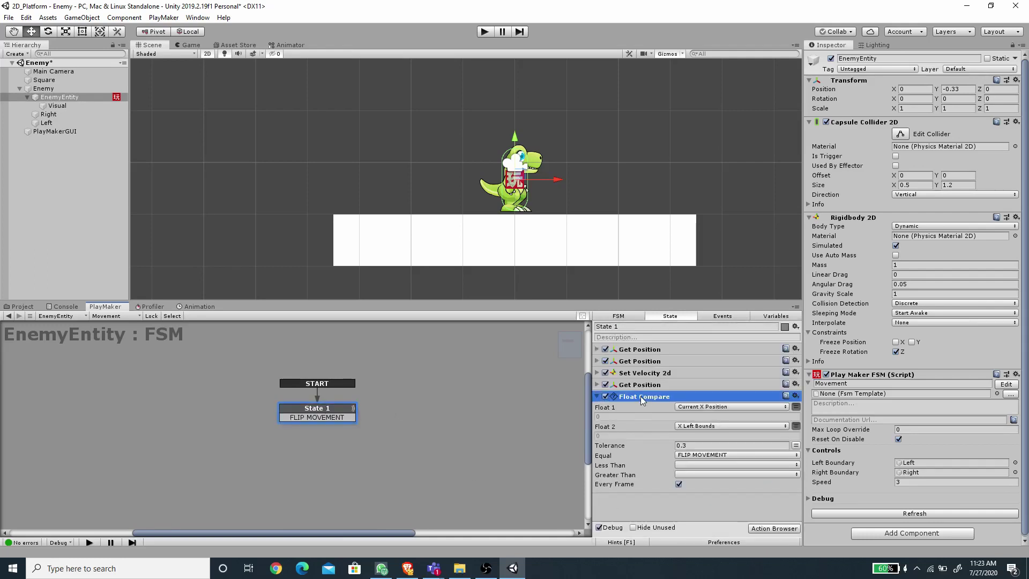
key("ctrl+c")
key("ctrl+v")
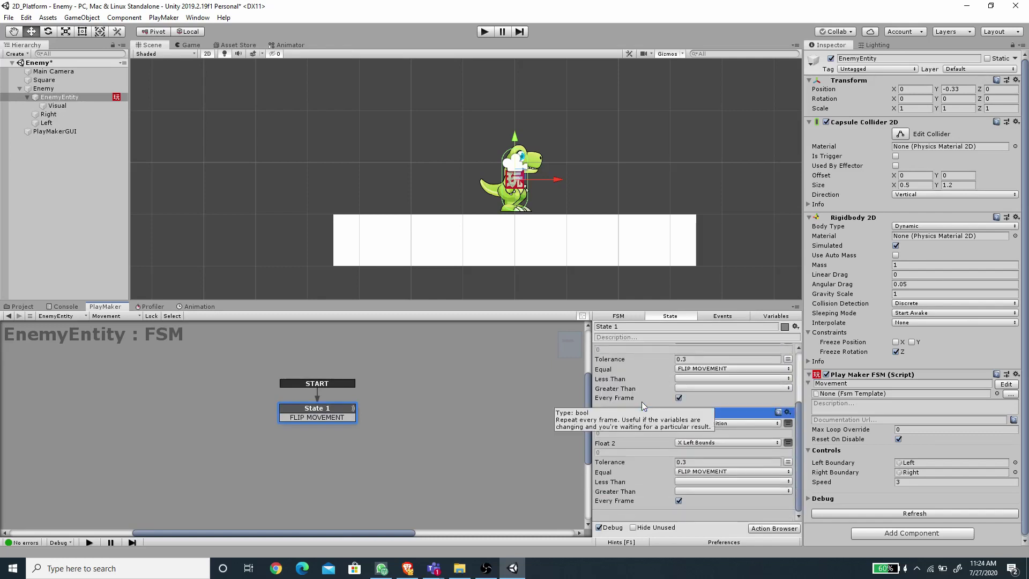
left_click(704, 442)
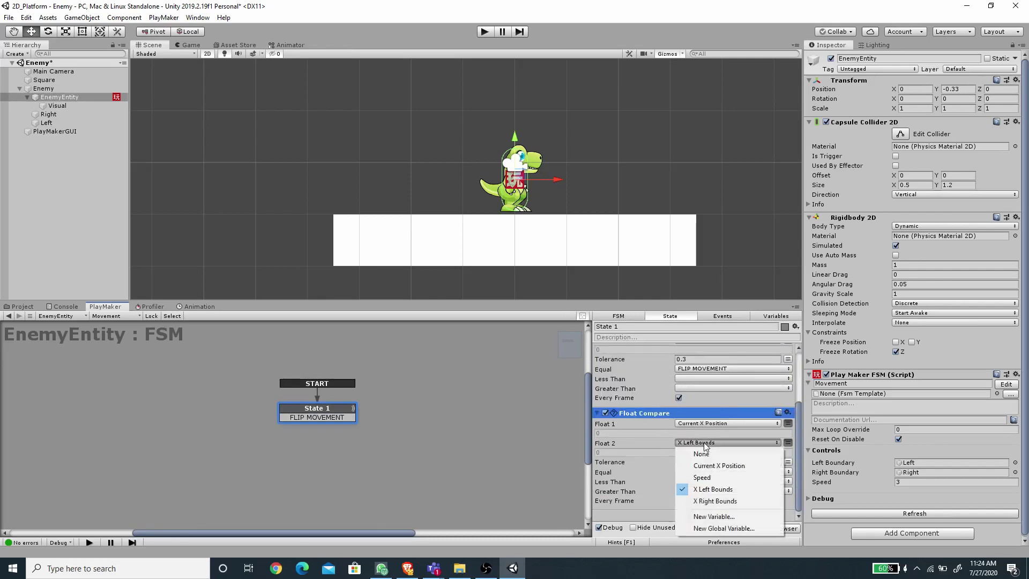
left_click(721, 501)
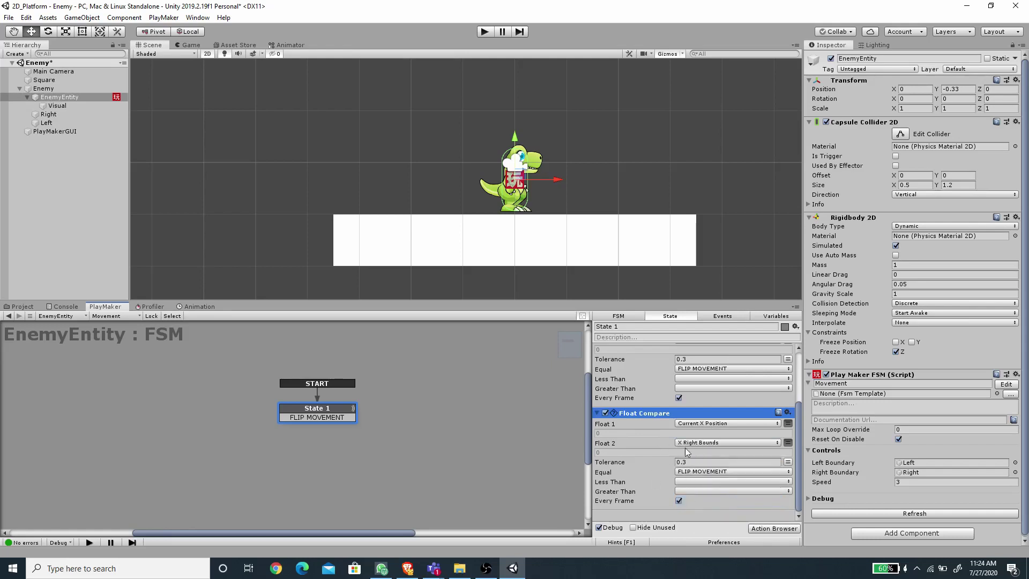
scroll(653, 406, "up", 3)
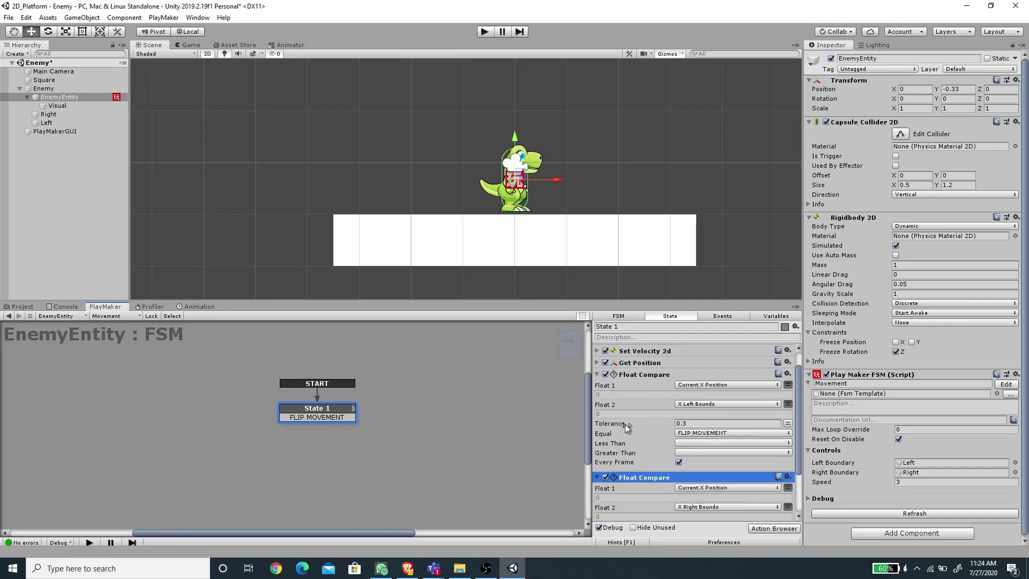
left_click(596, 374)
left_click(596, 406)
- Add a new state below State 1 named Flip Speed
right_click(395, 412)
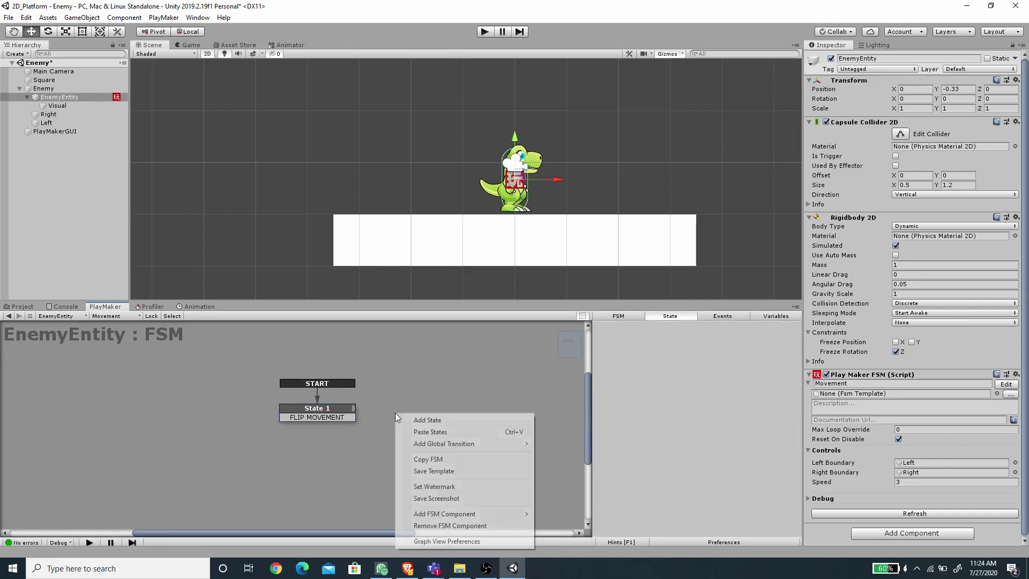
left_click(427, 419)
left_click_drag(417, 419, 318, 482)
left_click(628, 326)
type("Flip Speed")
left_click(645, 391)
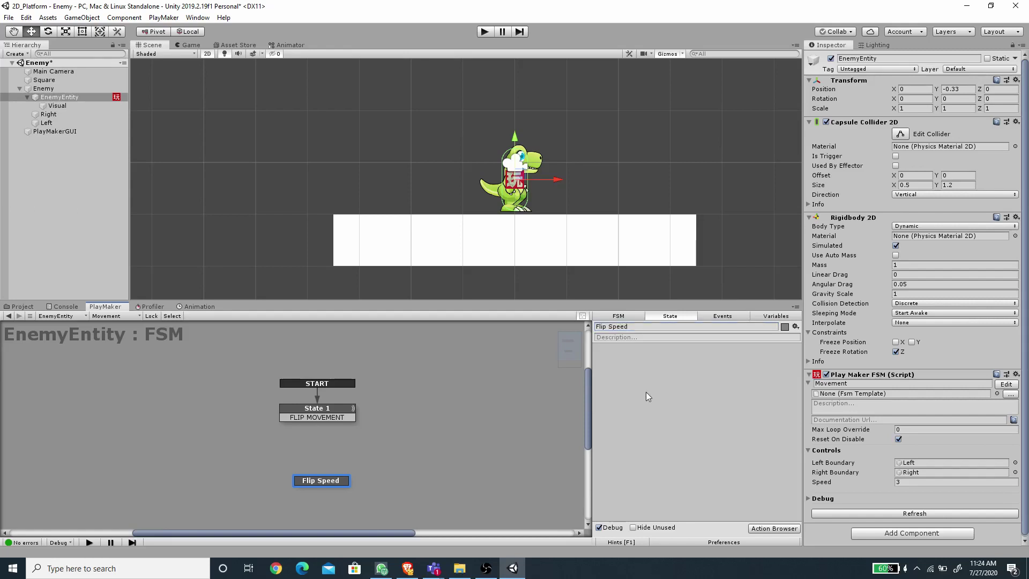
- Add a Float Multiply action to Flip Speed that multiplies Speed by -1
left_click(773, 528)
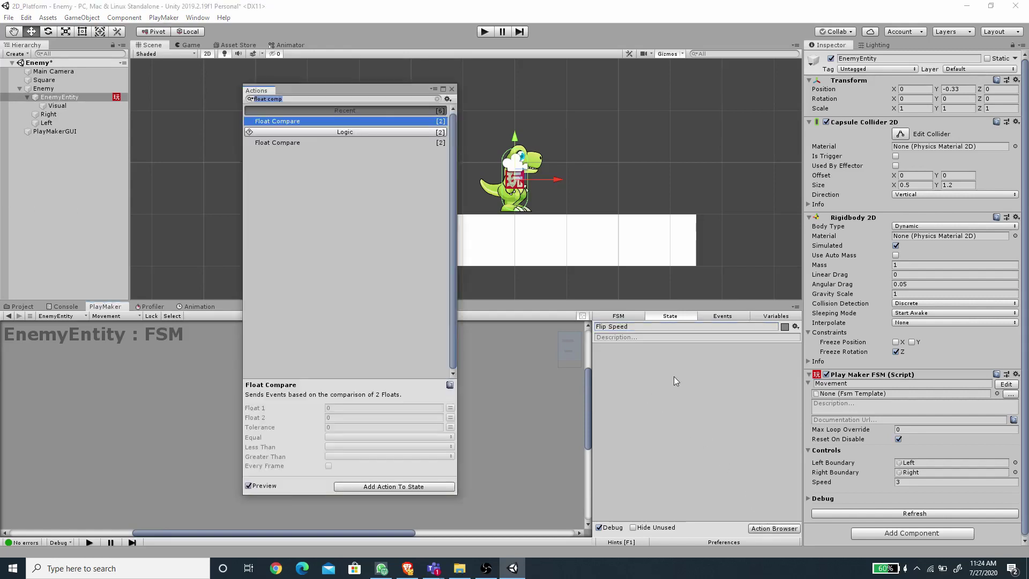
type("mult")
key("Return")
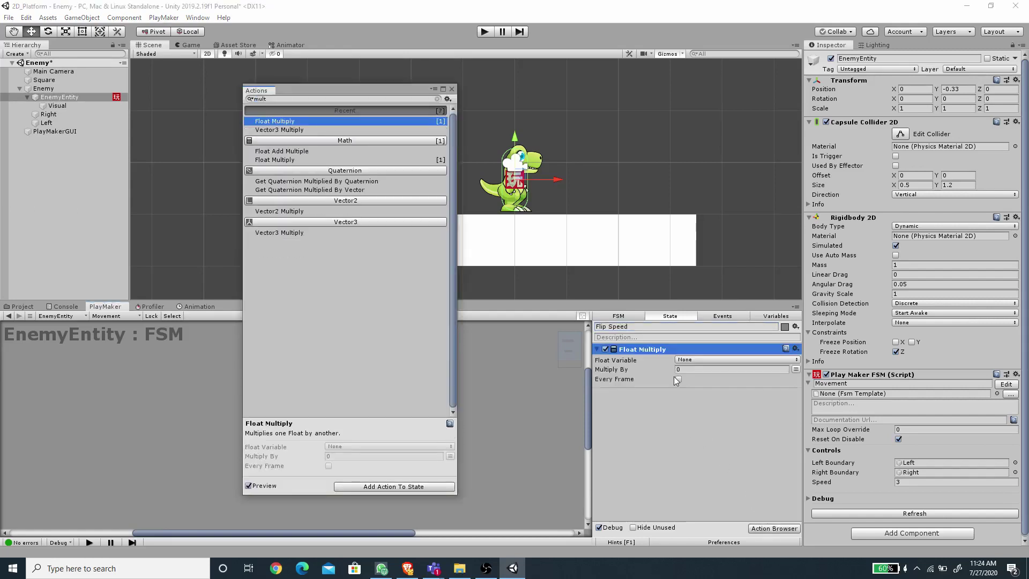
left_click(452, 89)
left_click(712, 360)
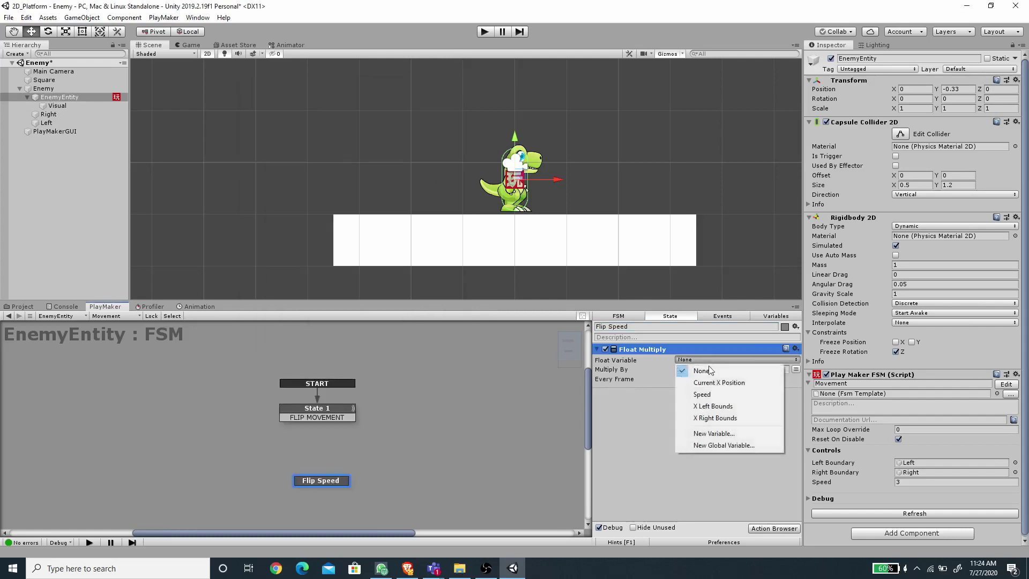
left_click(722, 395)
left_click(690, 378)
type("-1")
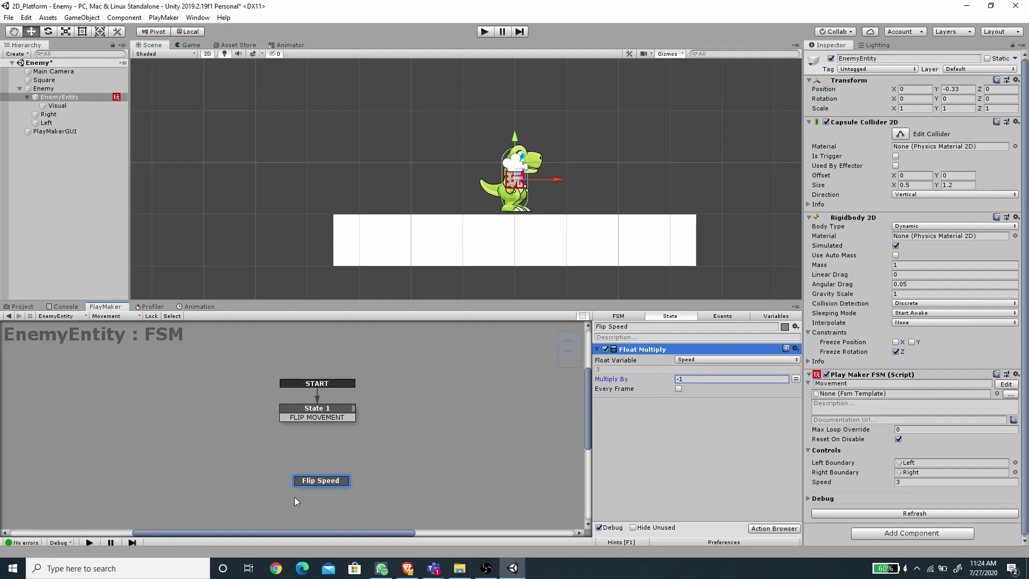
- Give Flip Speed a FINISHED transition and route State 1's FLIP MOVEMENT to it
right_click(313, 480)
mouse_move(375, 360)
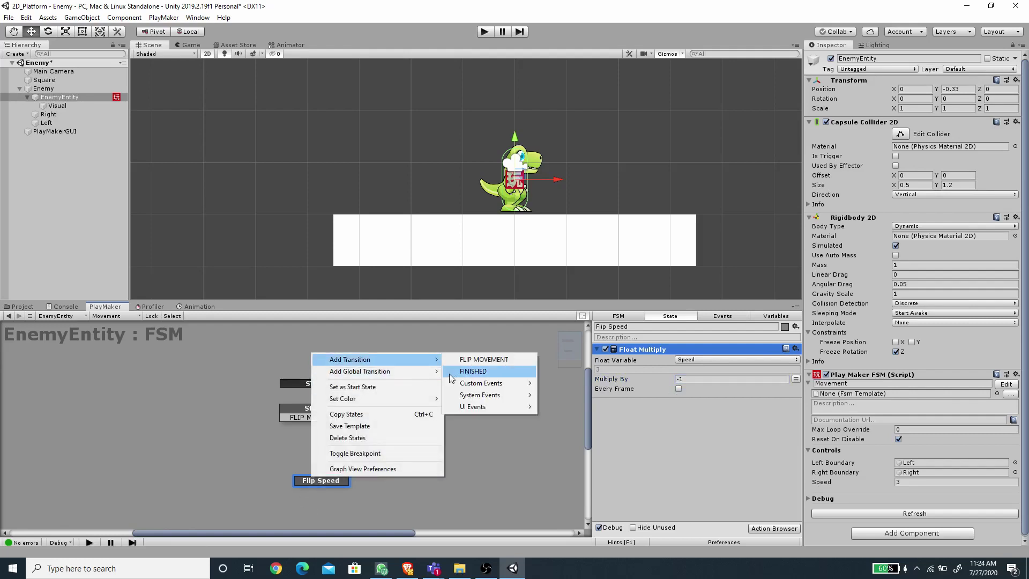
left_click(450, 375)
left_click(348, 420)
left_click_drag(351, 420, 334, 494)
- Add a Wait state fed by Flip Speed's FINISHED, whose own FINISHED returns to State 1
right_click(254, 439)
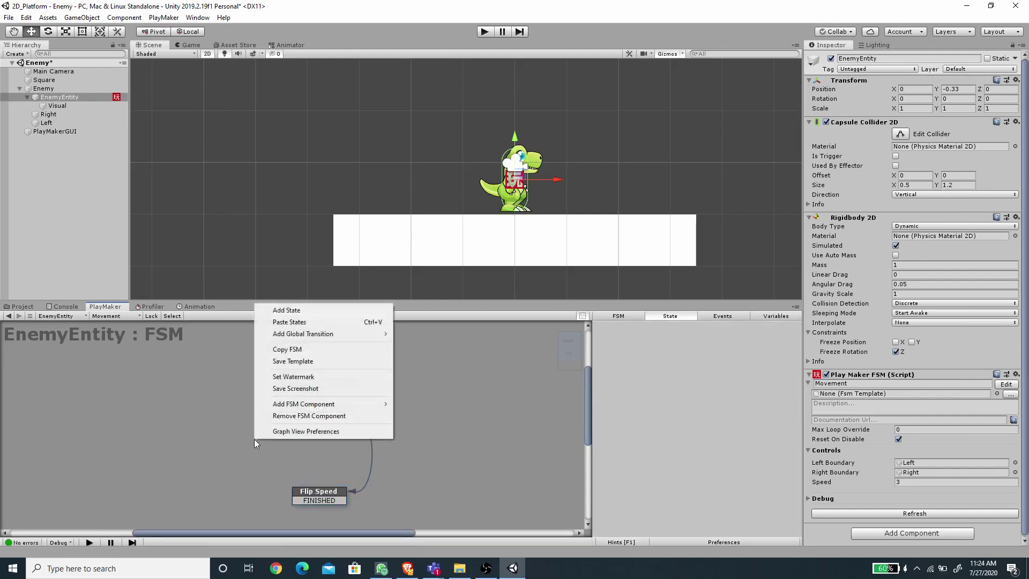
left_click(286, 309)
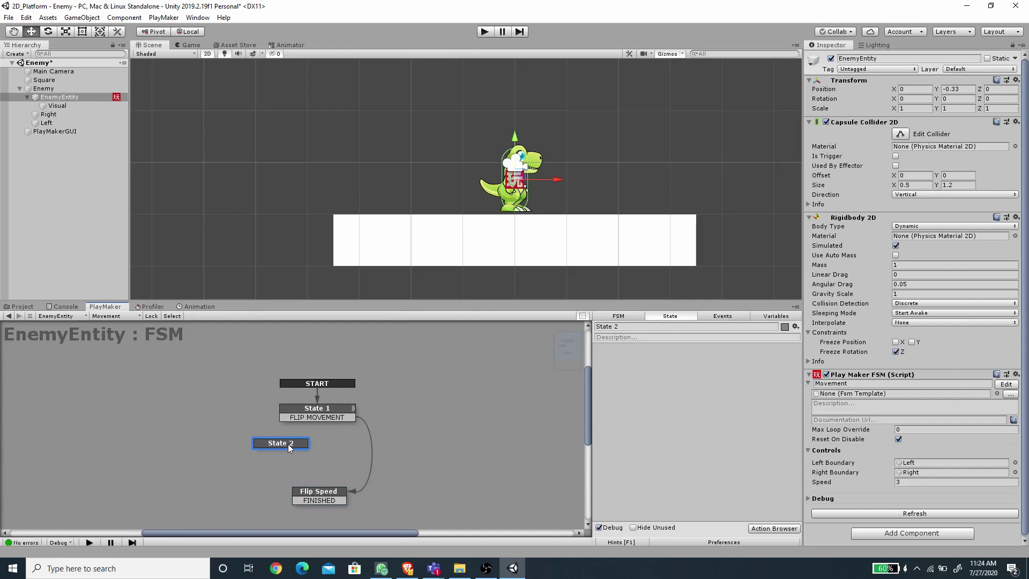
left_click_drag(289, 446, 272, 454)
left_click(627, 328)
type("Wait")
left_click_drag(306, 500, 252, 459)
right_click(259, 458)
mouse_move(324, 340)
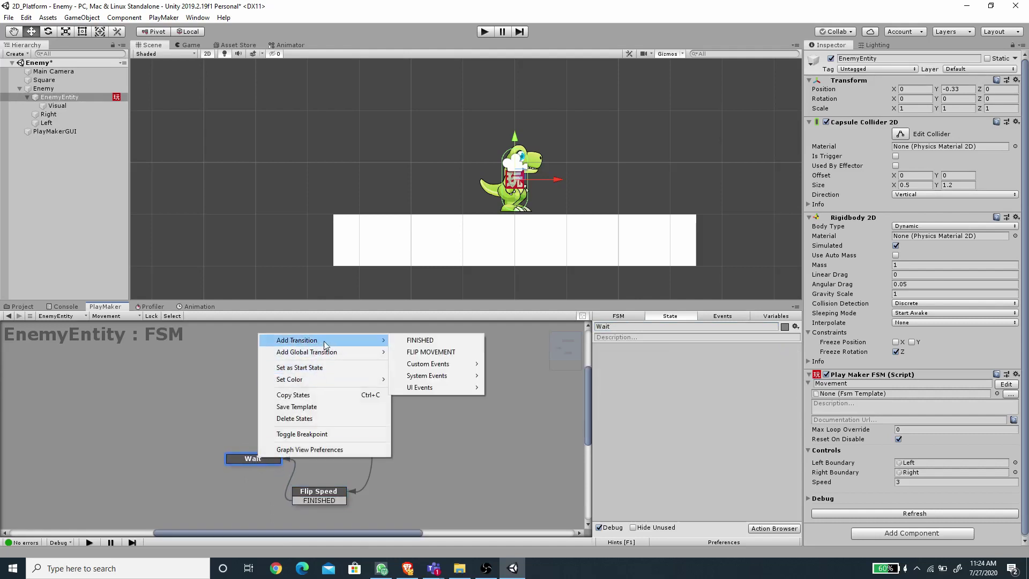
left_click(418, 341)
left_click_drag(248, 467, 301, 411)
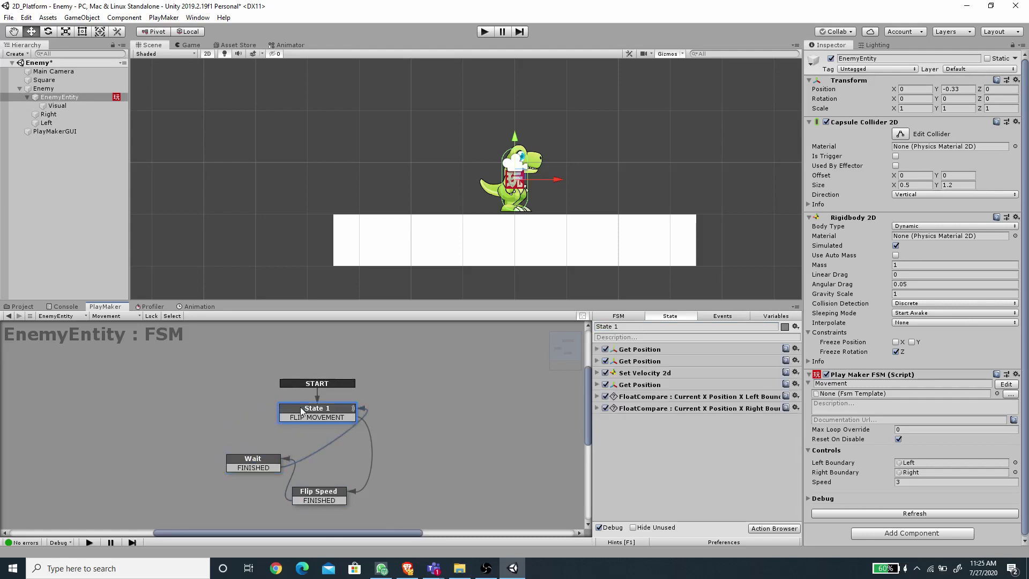
- Rename State 1 to Move and give the Wait state a 1.5-second Wait action
left_click(636, 326)
type("Move")
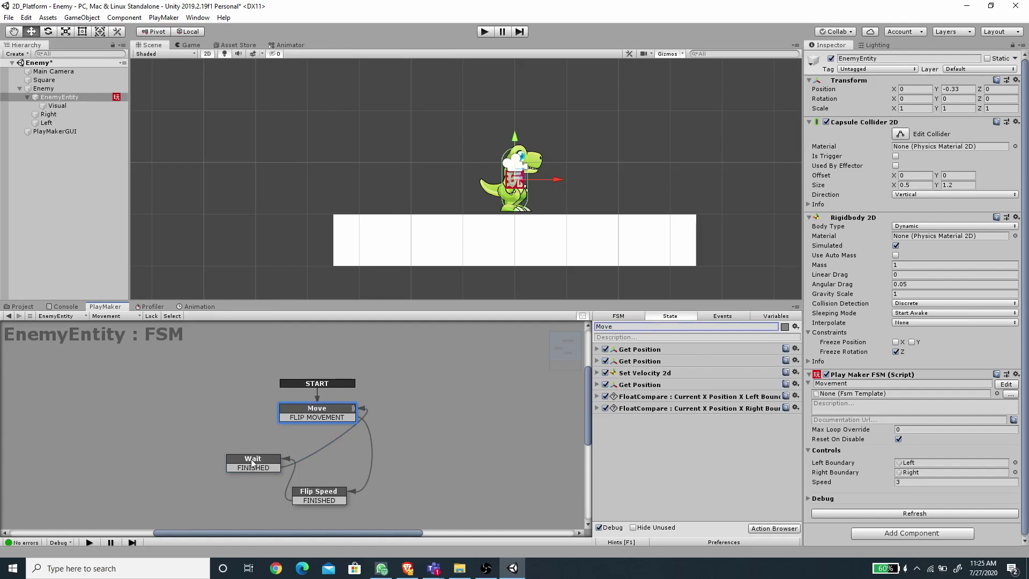
left_click_drag(252, 461, 245, 458)
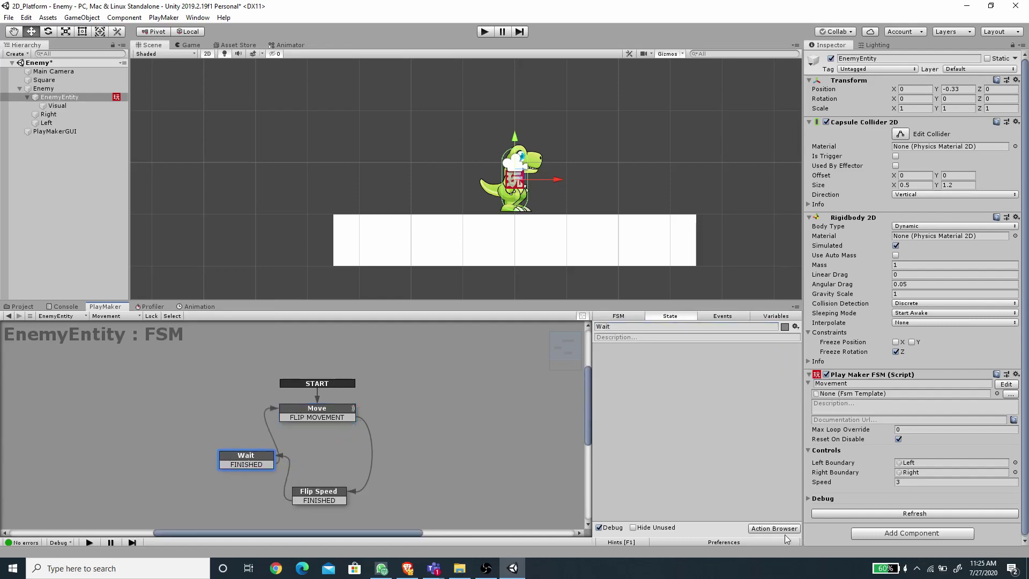
left_click(764, 528)
type("waut")
key("BackSpace")
key("BackSpace")
type("i")
key("Return")
left_click(452, 89)
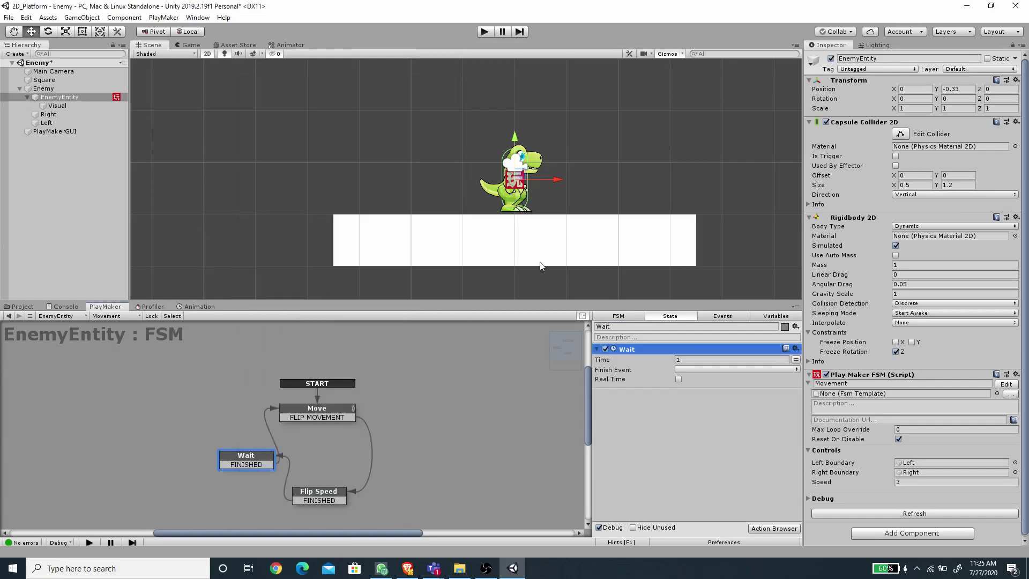
left_click(685, 361)
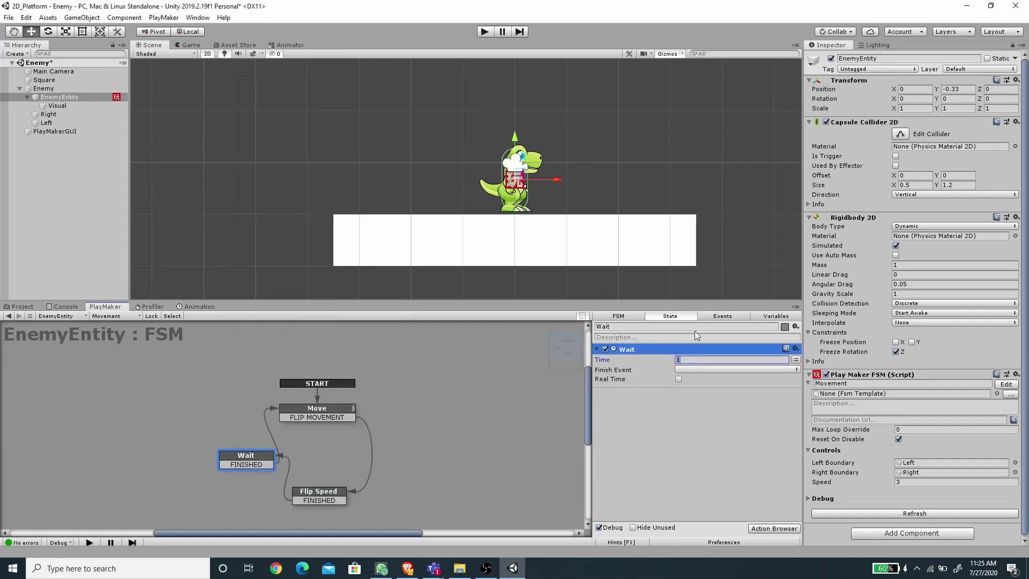
- Set the Wait action's finish event to FINISHED
left_click(284, 460)
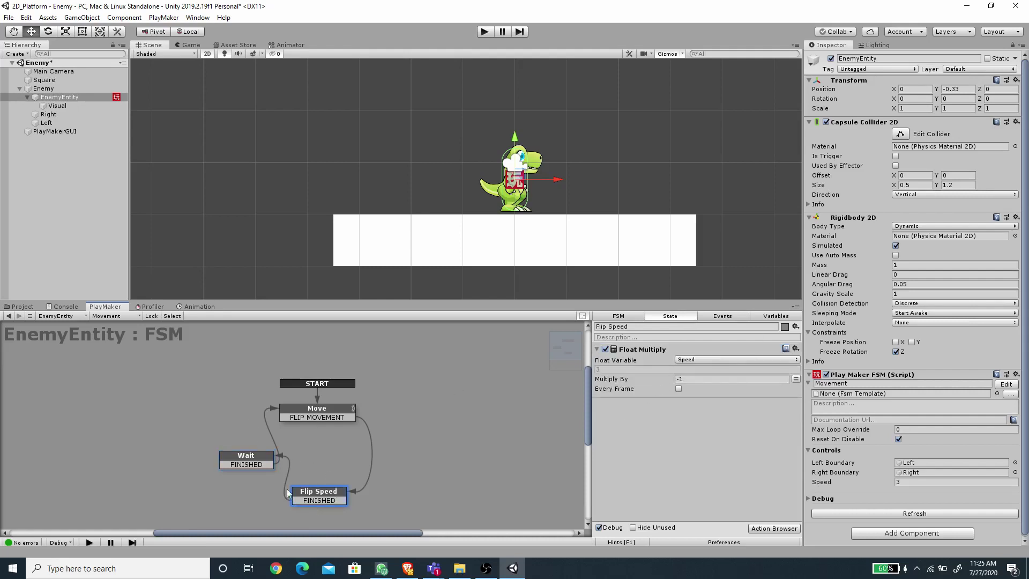
left_click(320, 418)
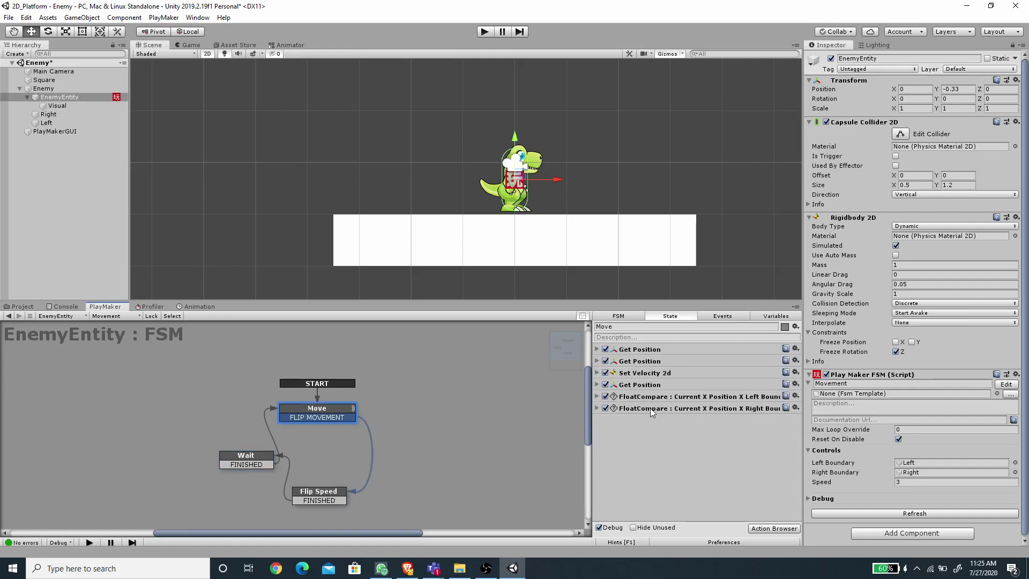
left_click(251, 459)
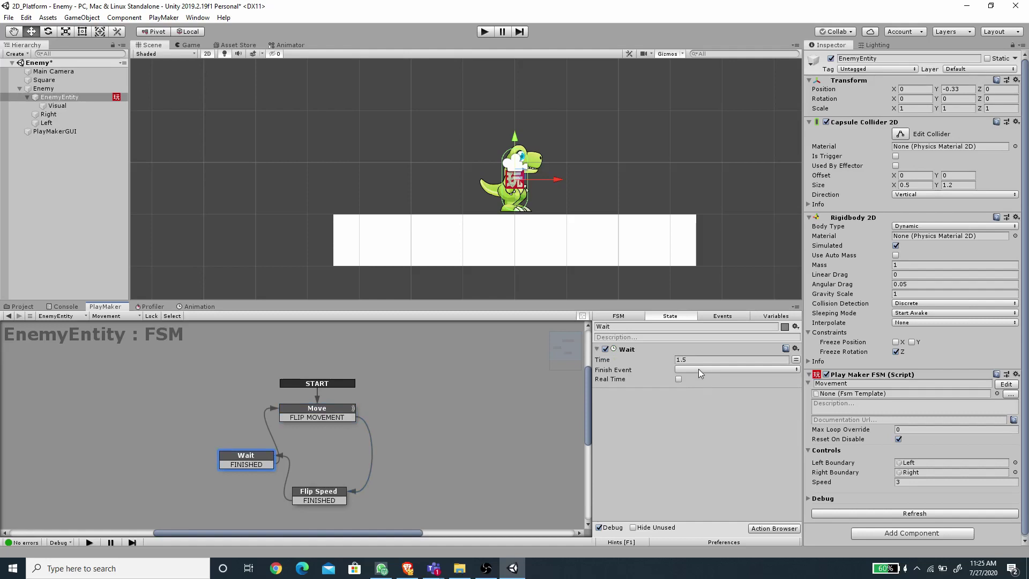
left_click(693, 369)
left_click(707, 392)
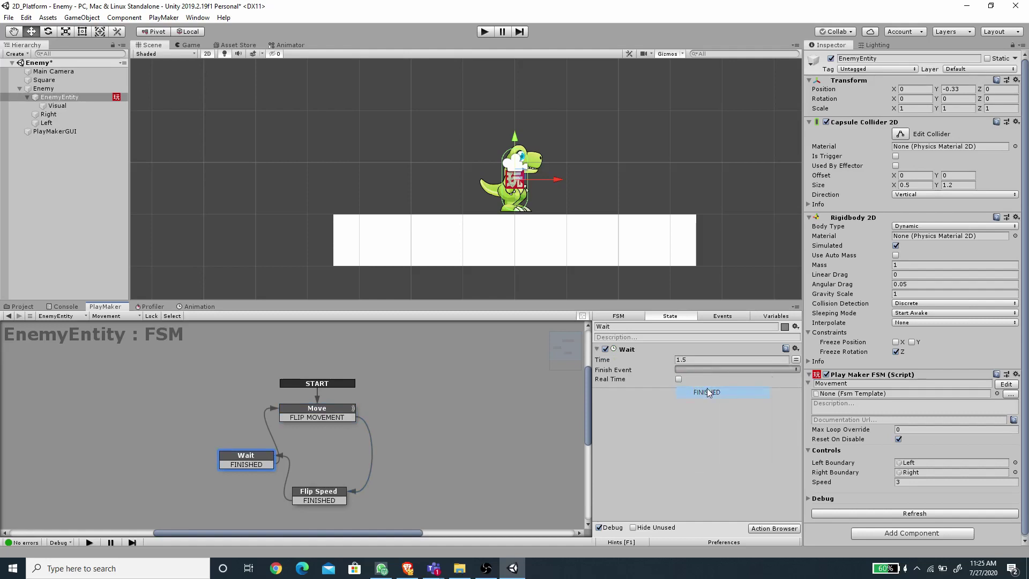
- Copy the Move state's Set Velocity 2d action into the Wait state
left_click(332, 412)
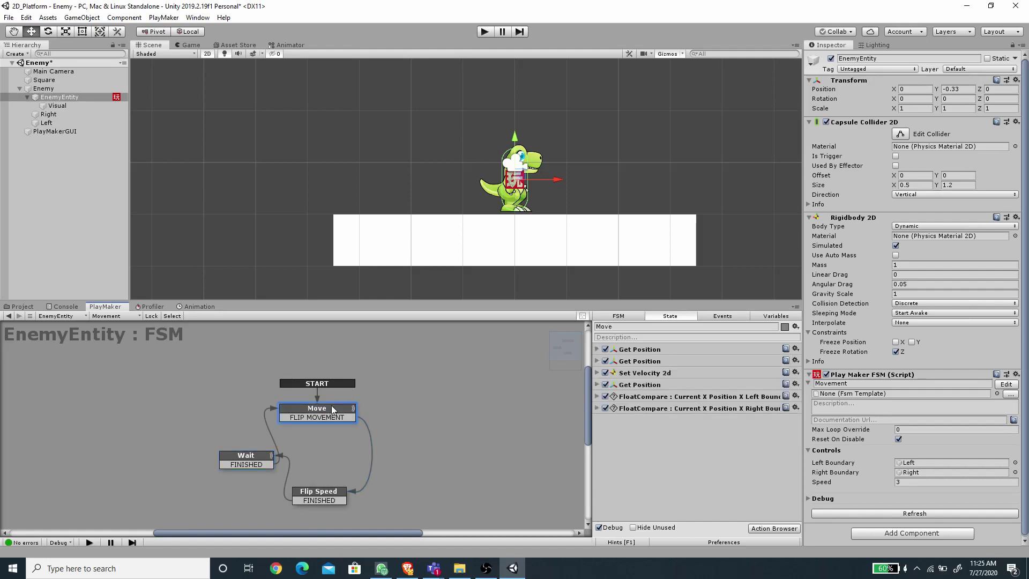
left_click(633, 377)
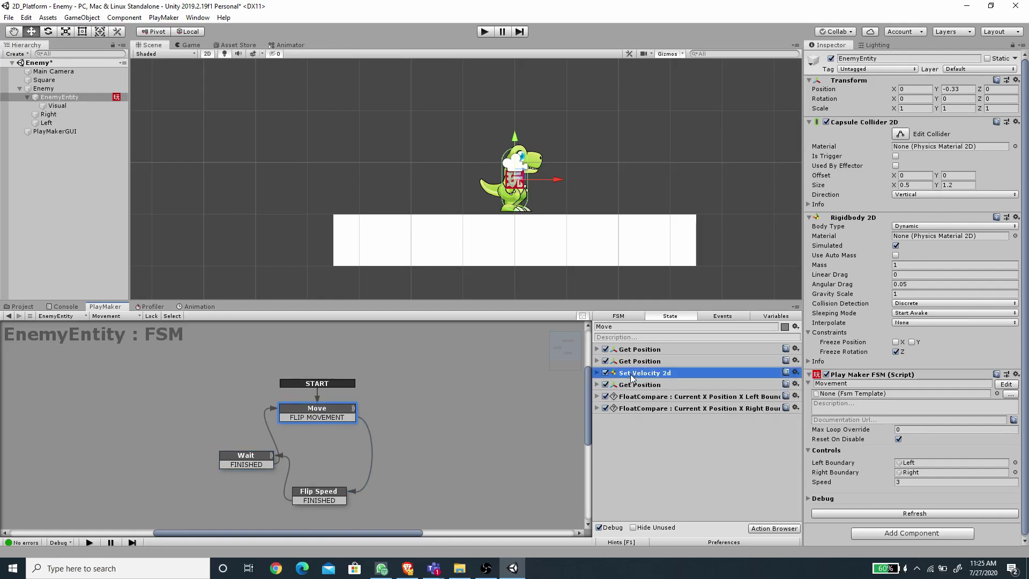
left_click(255, 463)
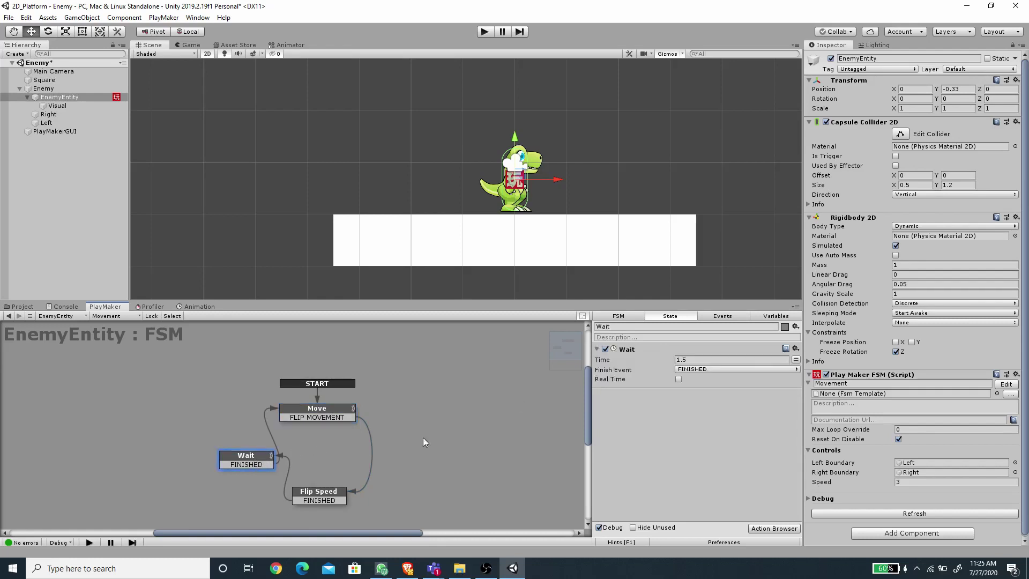
key("ctrl+v")
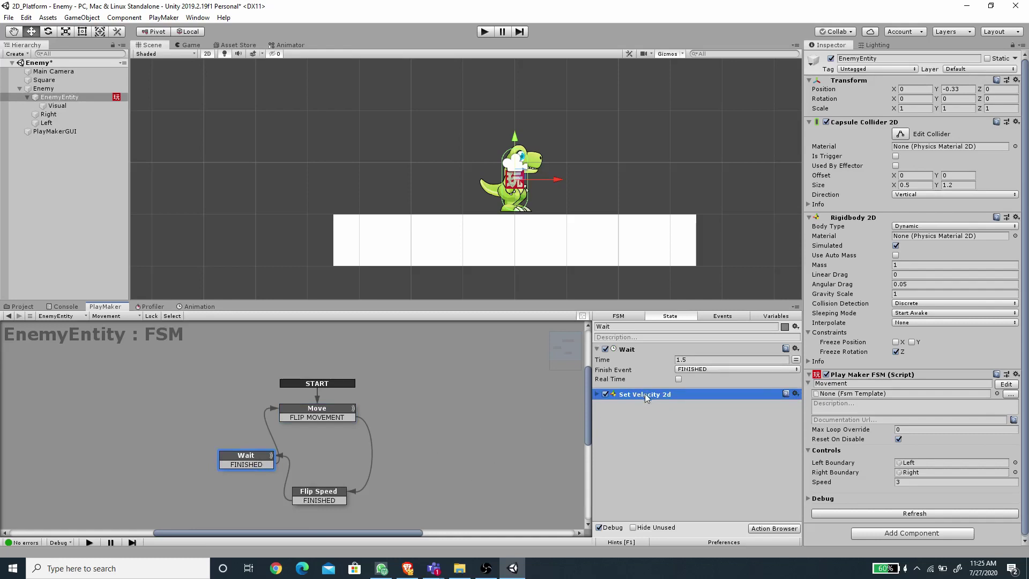
- Move Set Velocity 2d above the Wait action and reposition the Wait node in the loop
left_click_drag(645, 393, 593, 349)
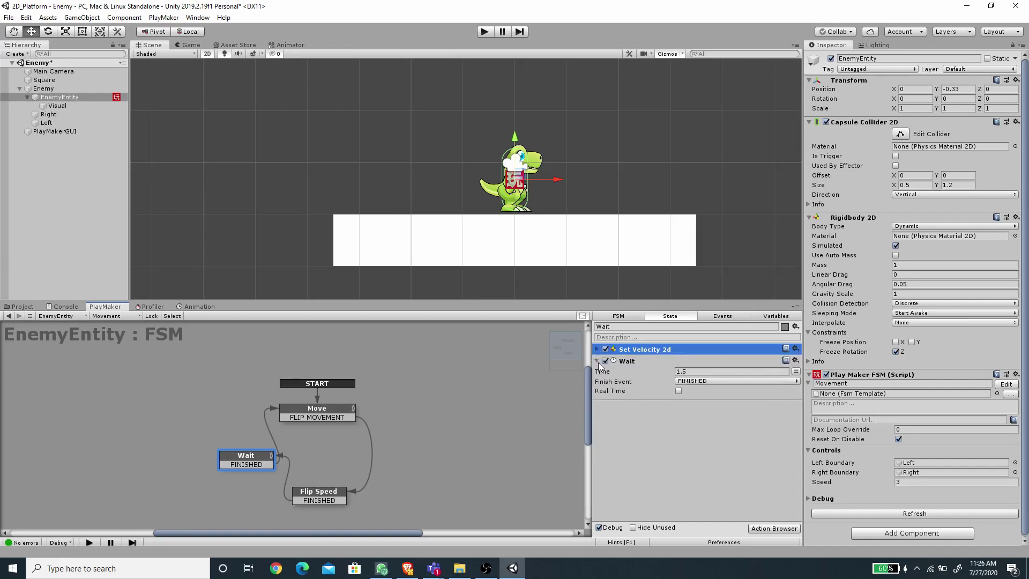
left_click(596, 360)
left_click_drag(251, 454, 321, 445)
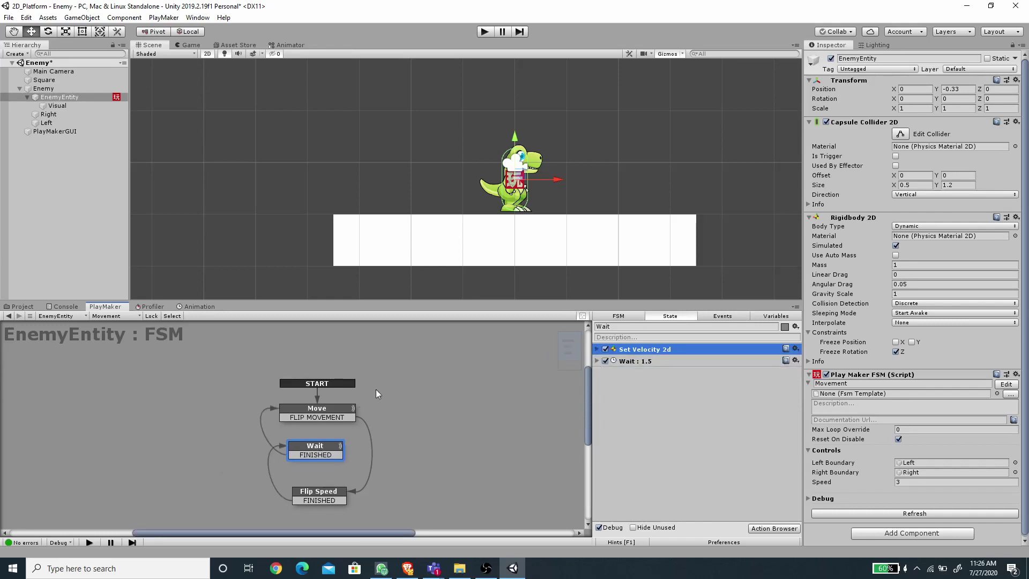
- Save the scene and test-run the patrol in Play mode, then stop
key("ctrl+s")
left_click(484, 32)
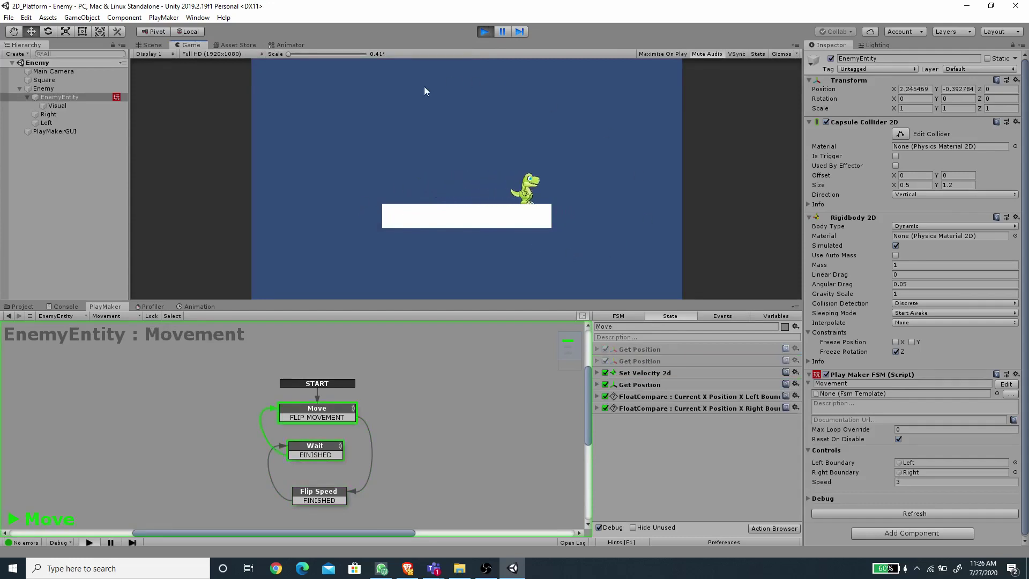
left_click(482, 32)
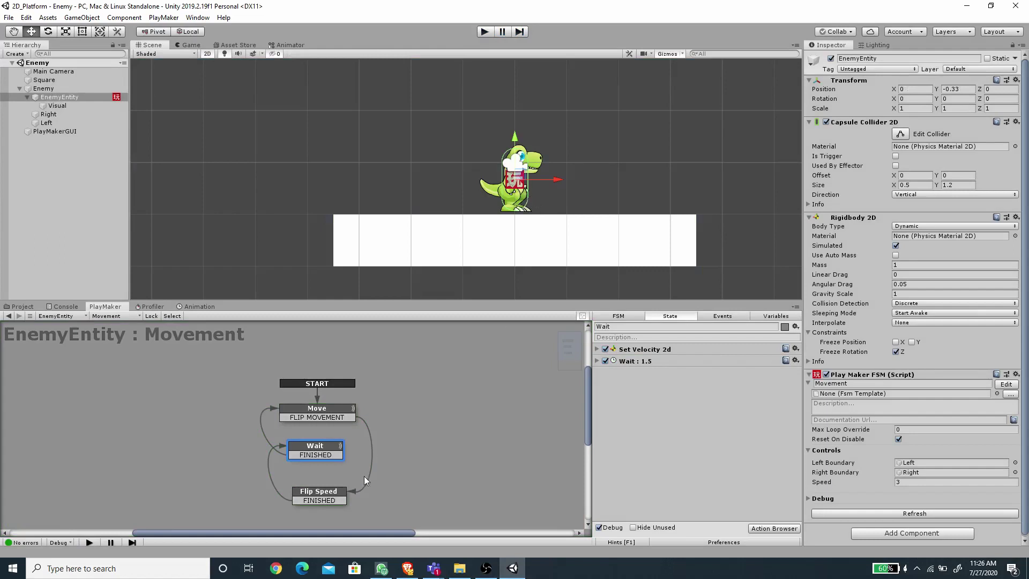
- Add a Set Float Value action to the Flip Speed state
left_click(330, 495)
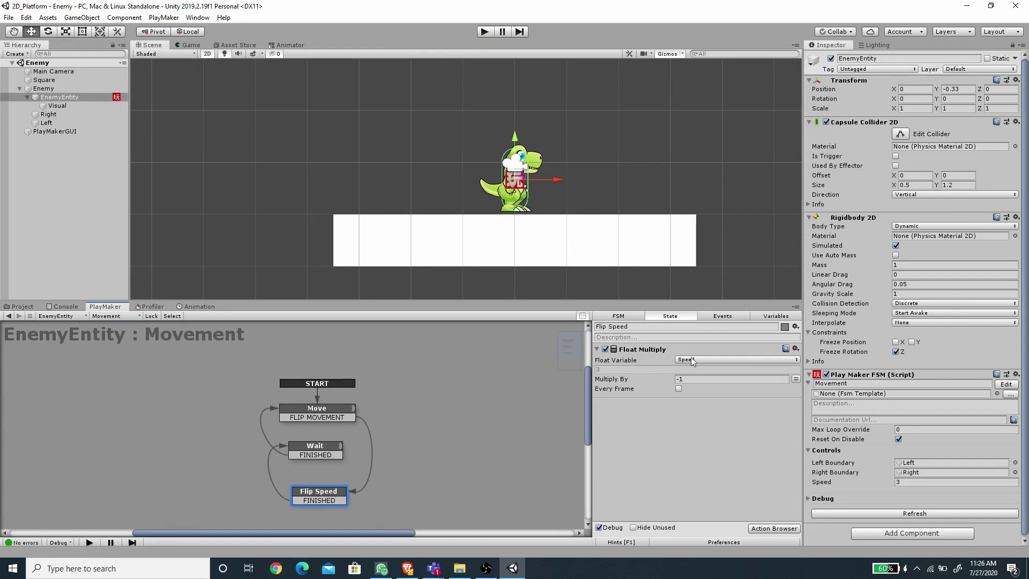
left_click(763, 527)
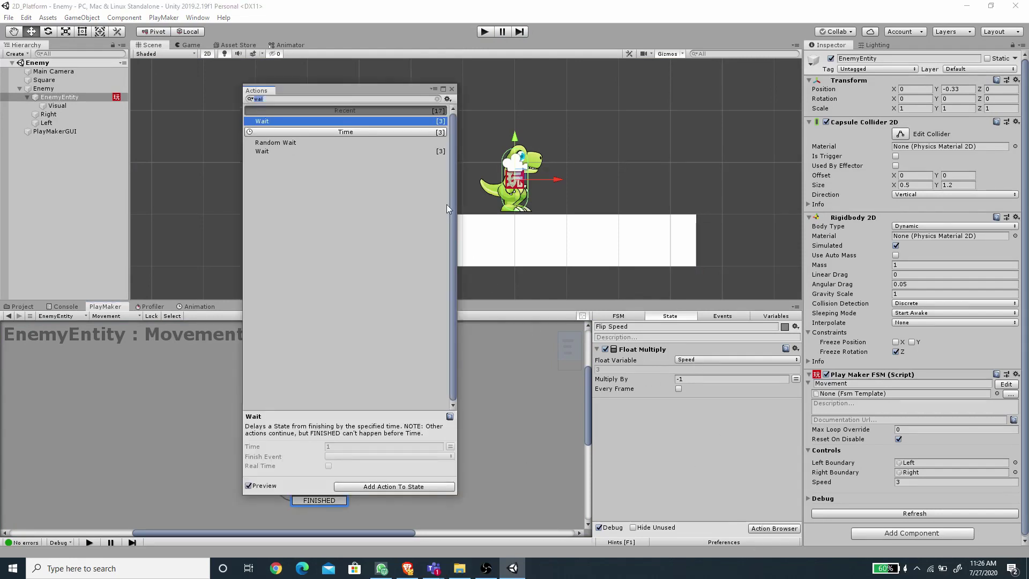
type("set flo")
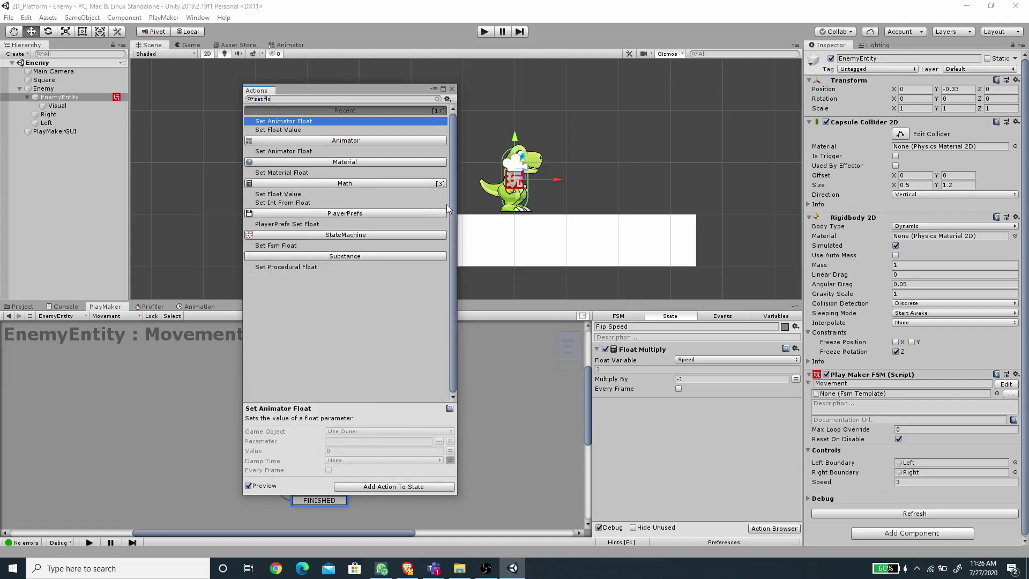
key("Down")
key("Return")
left_click(451, 89)
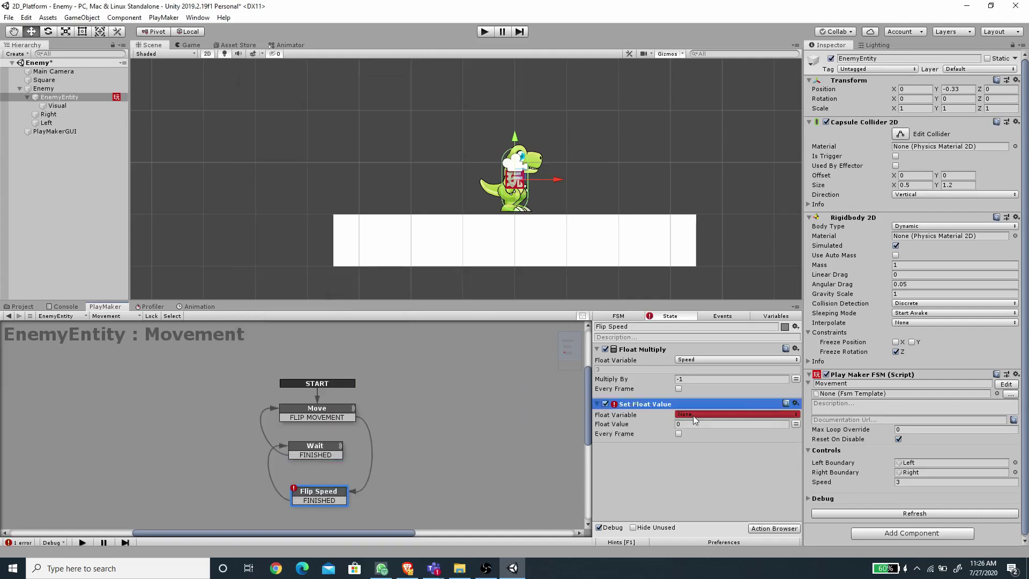
- Have Set Float Value store Speed into a newly created X Scale variable
left_click(695, 416)
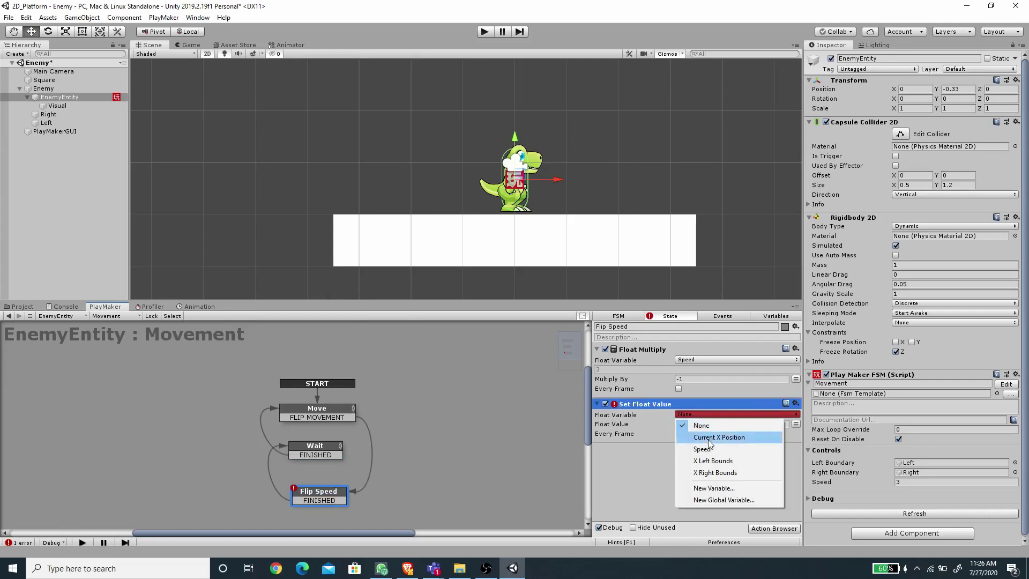
left_click(723, 488)
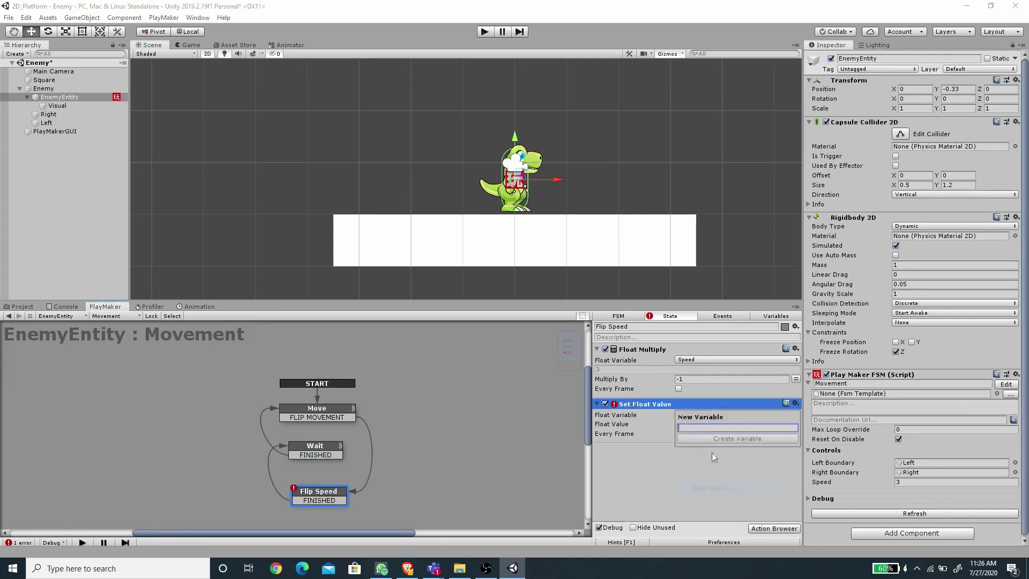
type("X Scale")
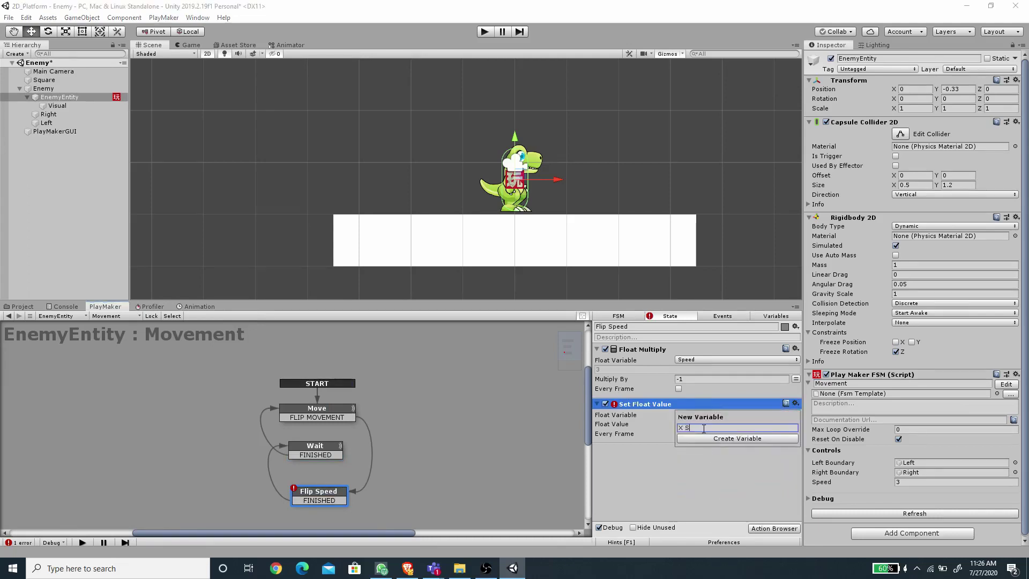
key("Return")
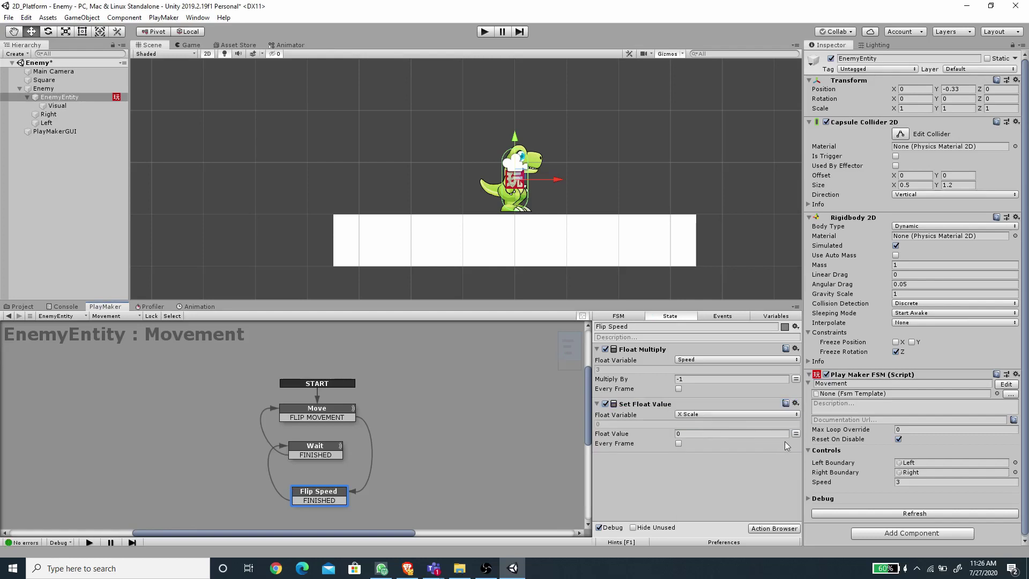
left_click(795, 433)
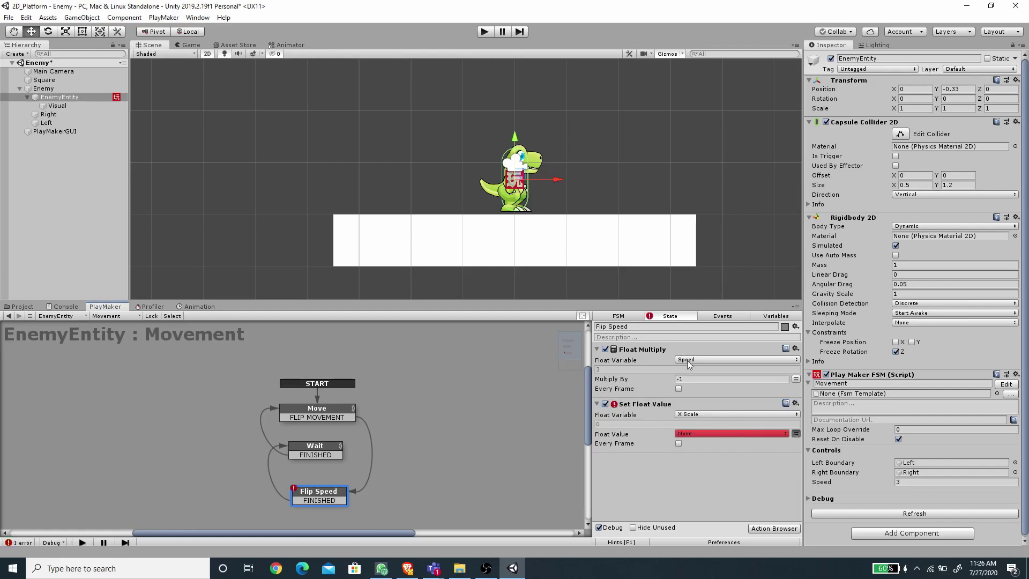
left_click(697, 432)
left_click(708, 476)
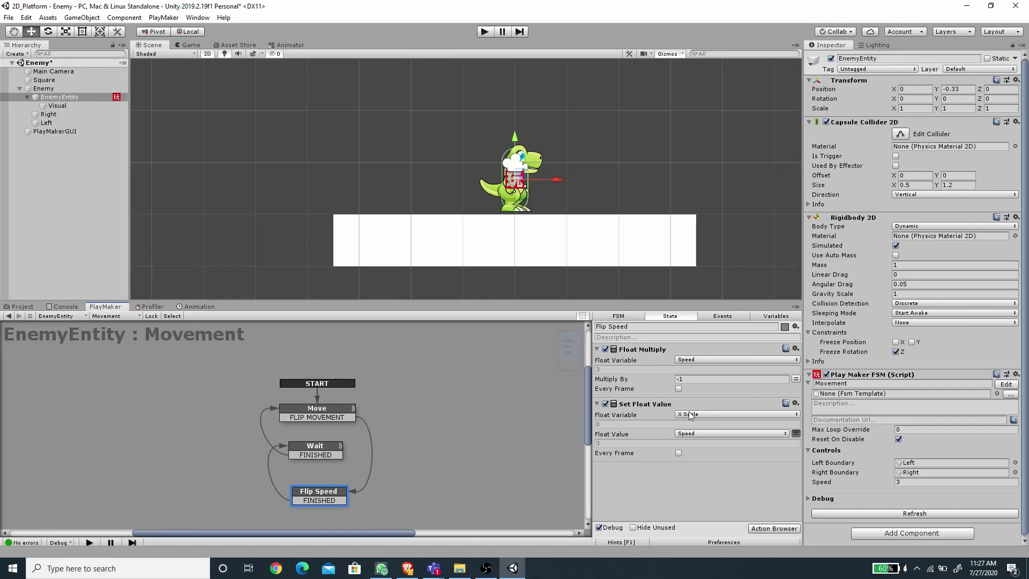
left_click(773, 528)
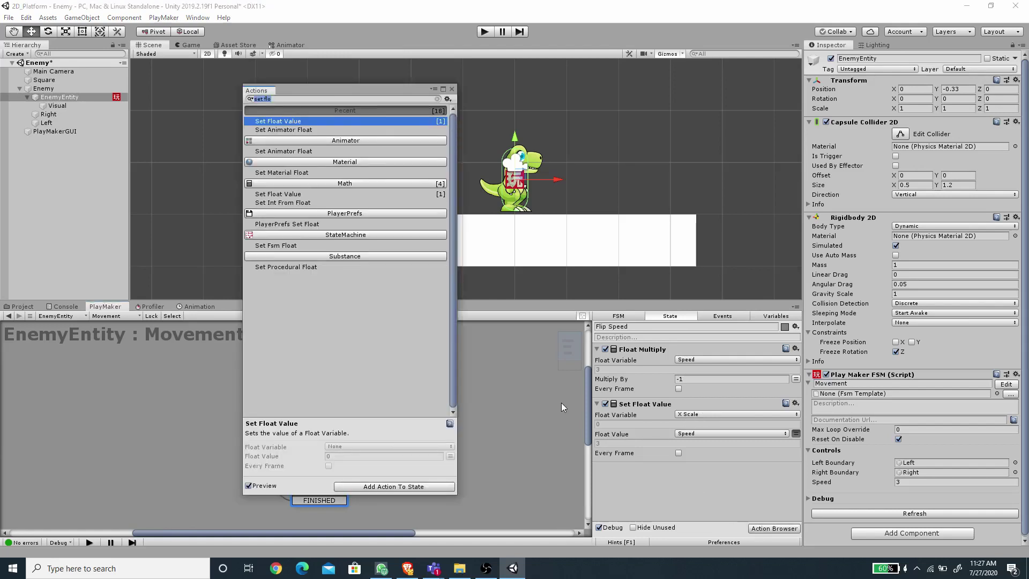
- Add a Float Clamp limiting X Scale between -1 and 1, collapsing the earlier actions
type("float cla")
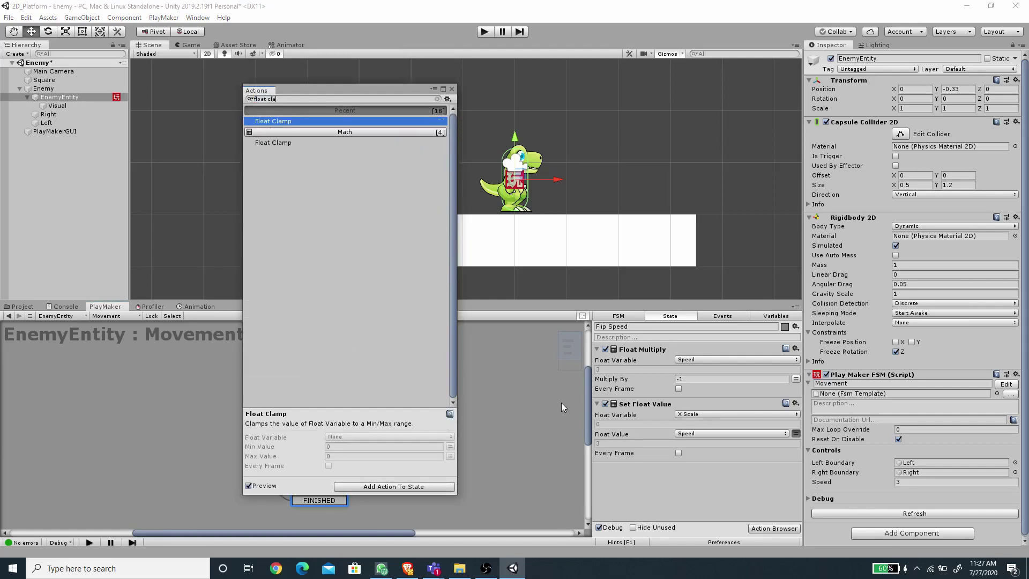
key("Return")
left_click(452, 89)
left_click(696, 472)
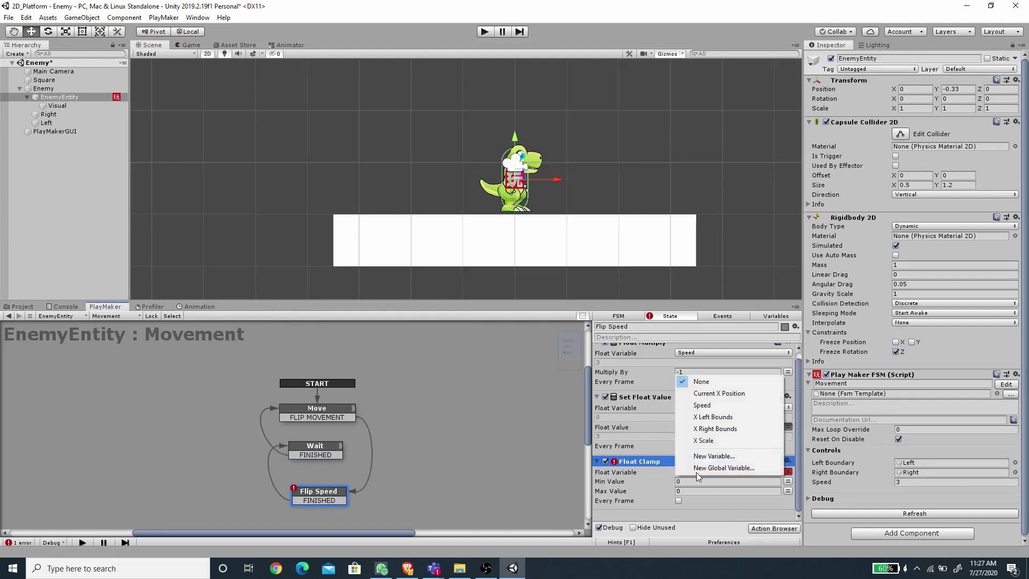
left_click(708, 440)
left_click(693, 490)
type("-1")
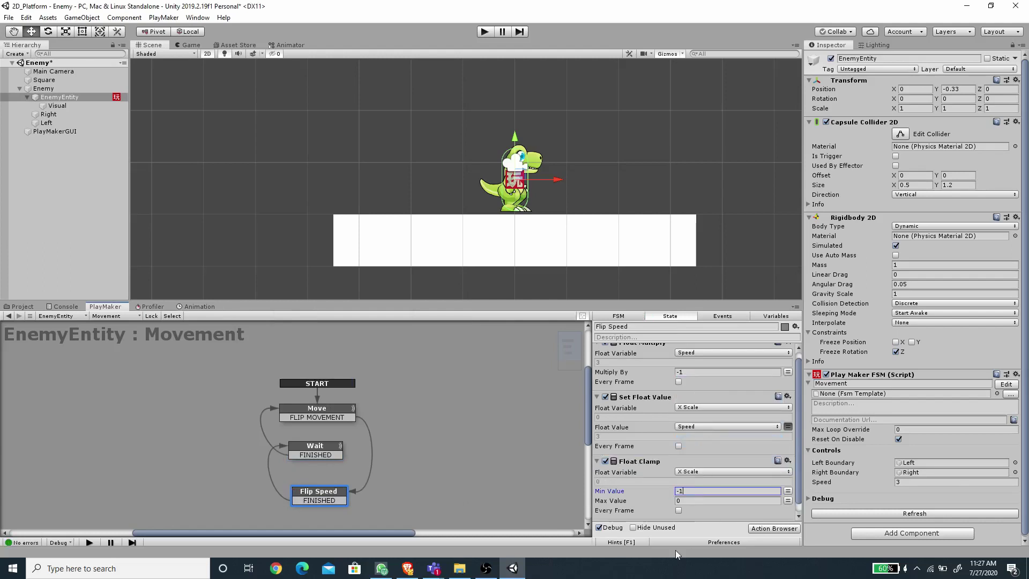
left_click(687, 501)
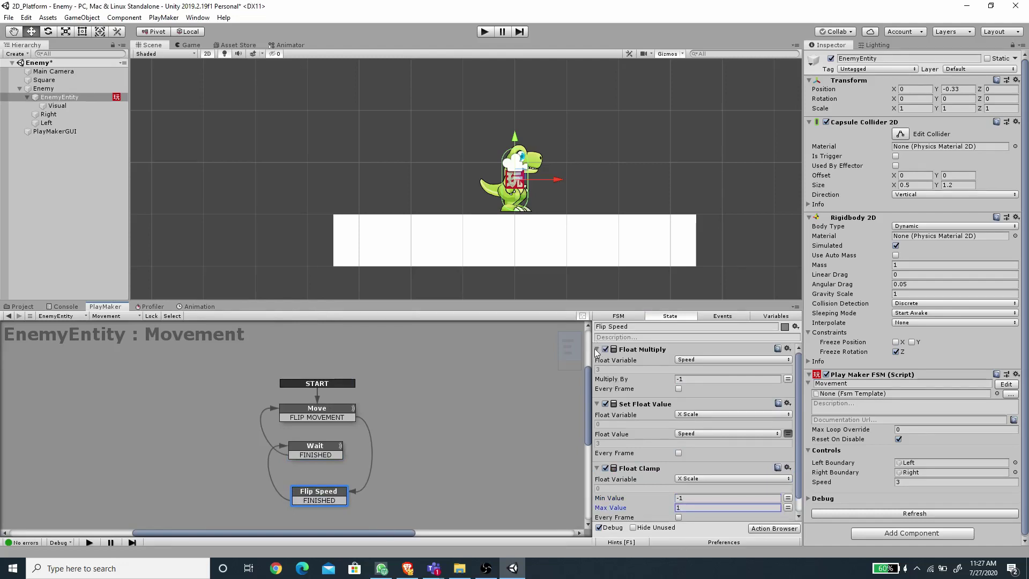
left_click(596, 346)
left_click(596, 360)
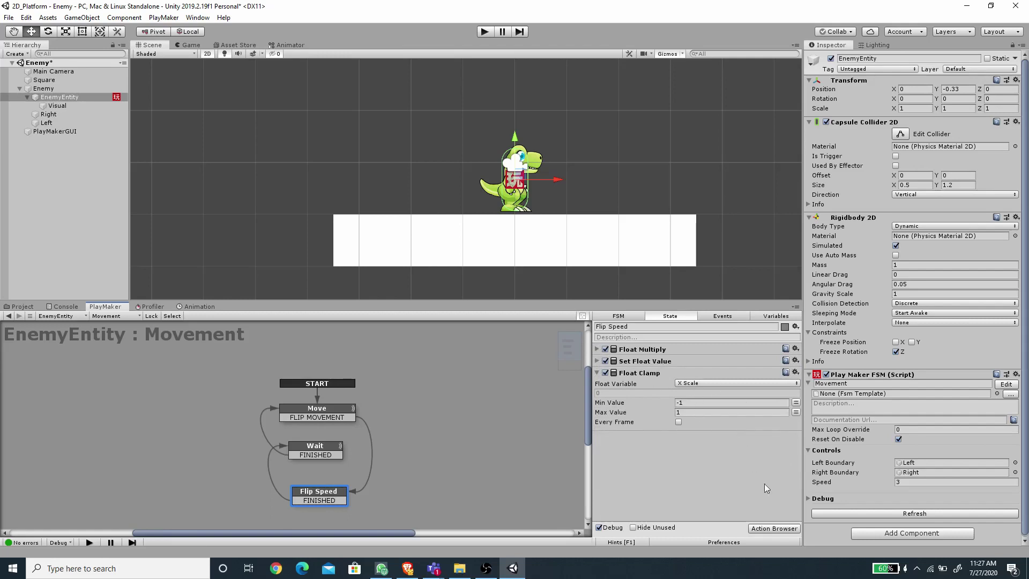
- Add a Set Scale action with X driven by X Scale, then save the scene
left_click(774, 528)
type("set sc")
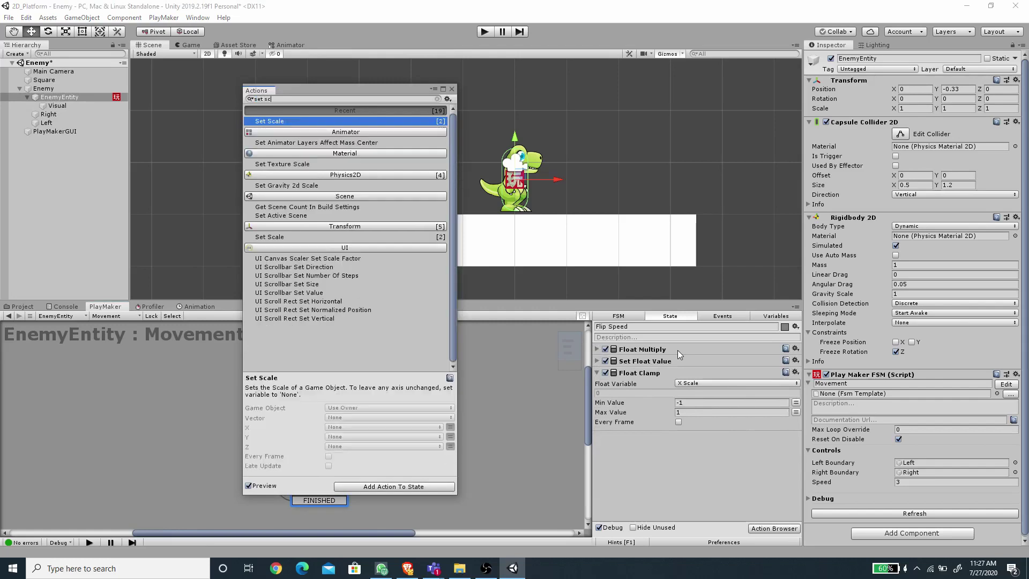
key("Return")
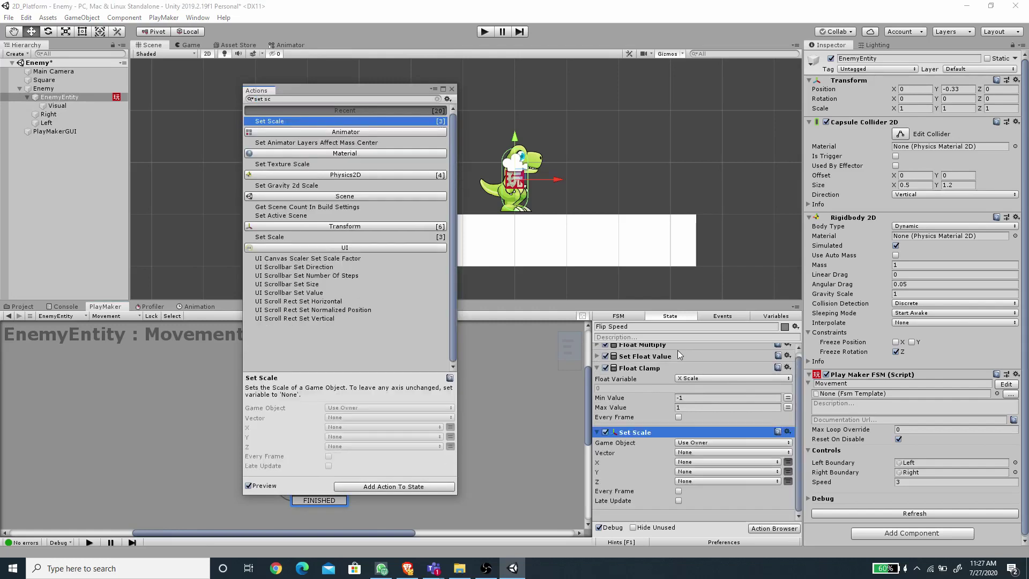
left_click(451, 89)
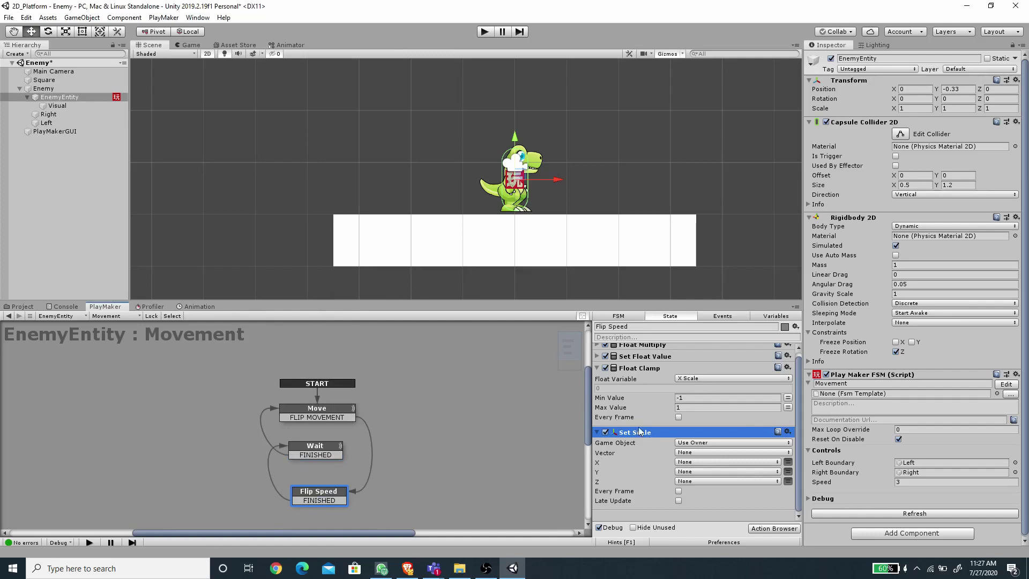
left_click(698, 461)
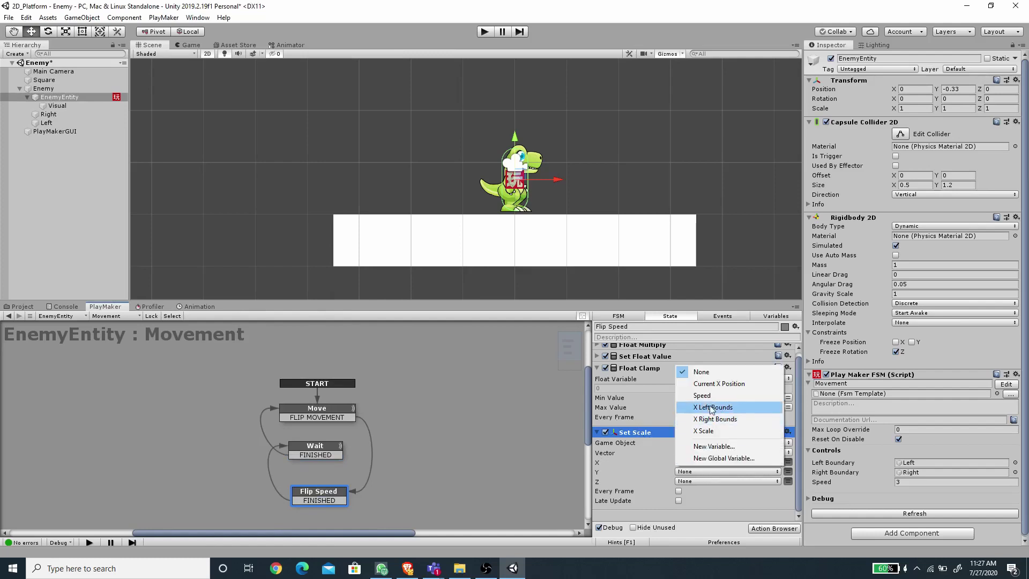
left_click(713, 433)
left_click(597, 432)
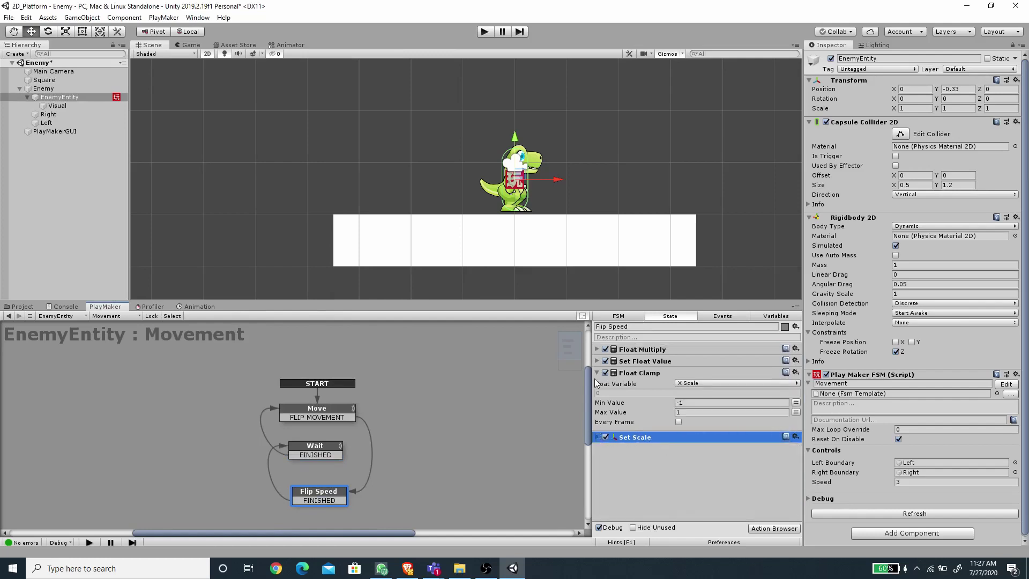
key("ctrl+s")
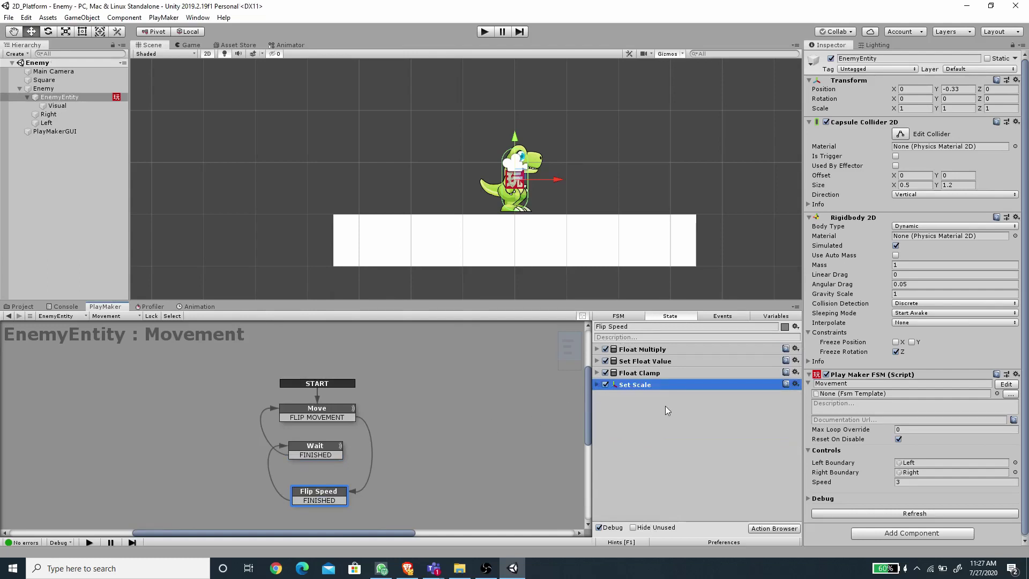
- Add Get Velocity 2d to Move, storing X every frame in a new X Velocity variable
left_click(327, 414)
left_click(773, 529)
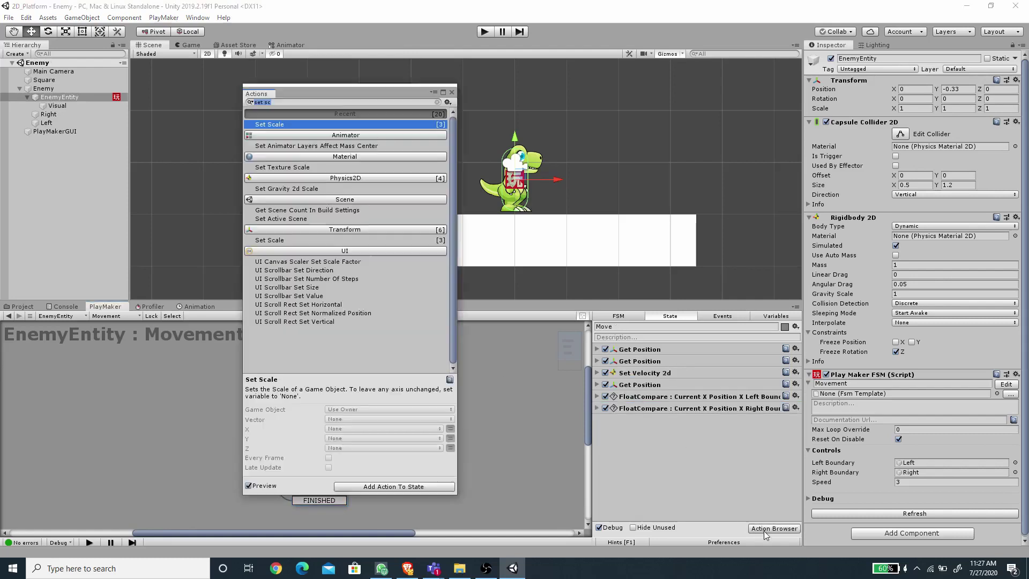
type("get")
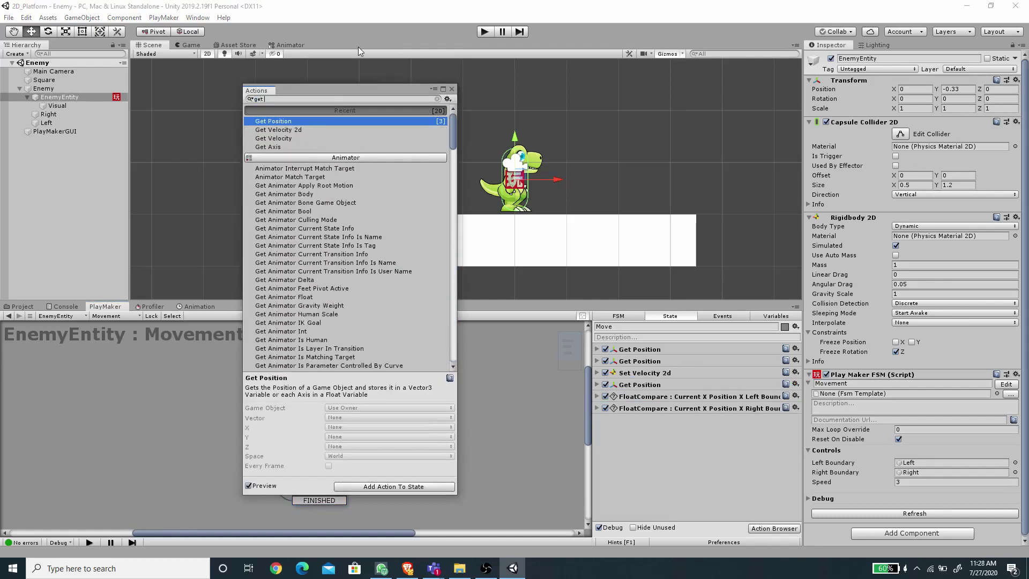
type(" ve")
key("Return")
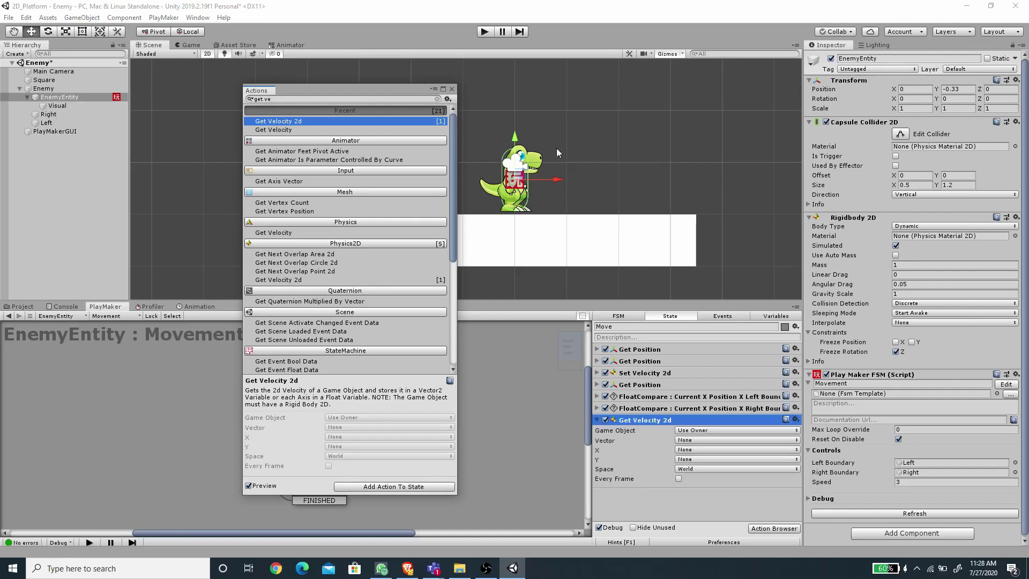
left_click(453, 90)
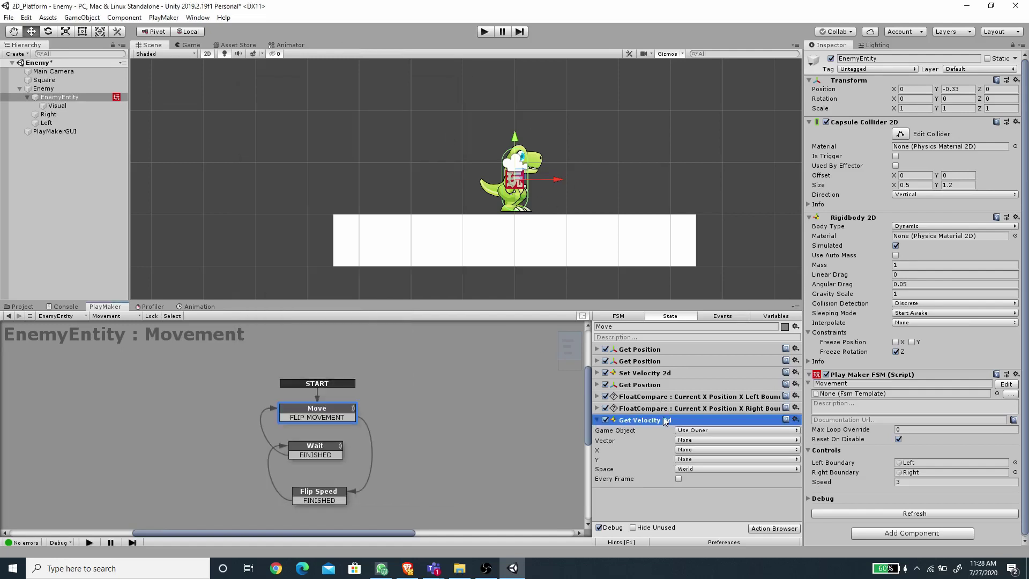
left_click(691, 449)
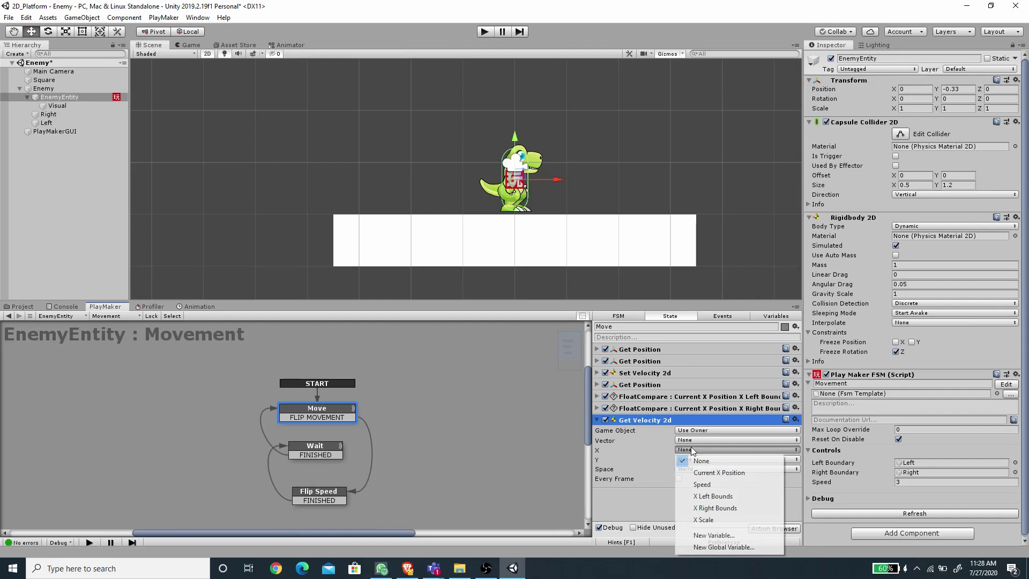
left_click(711, 533)
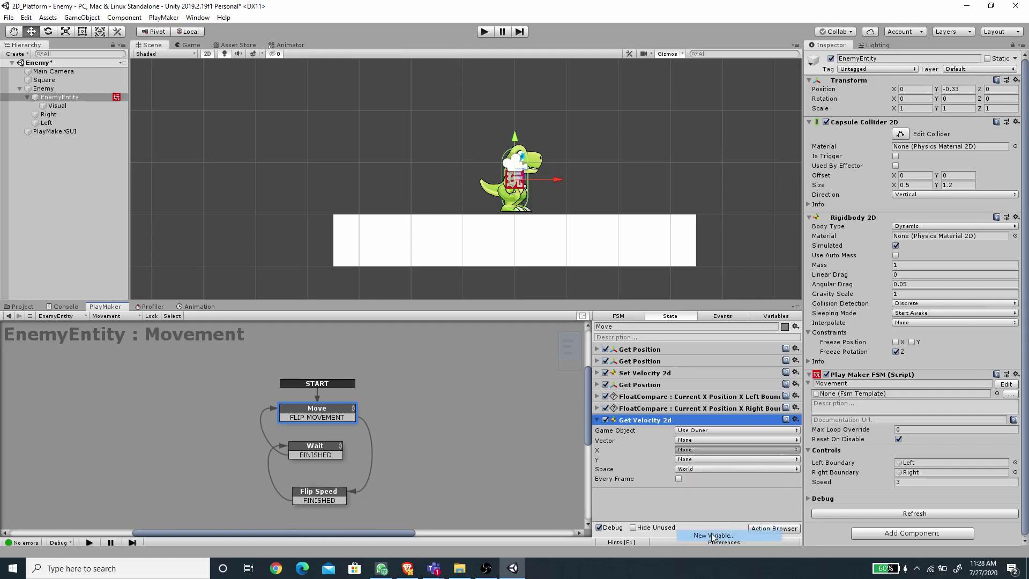
type("X Velocity")
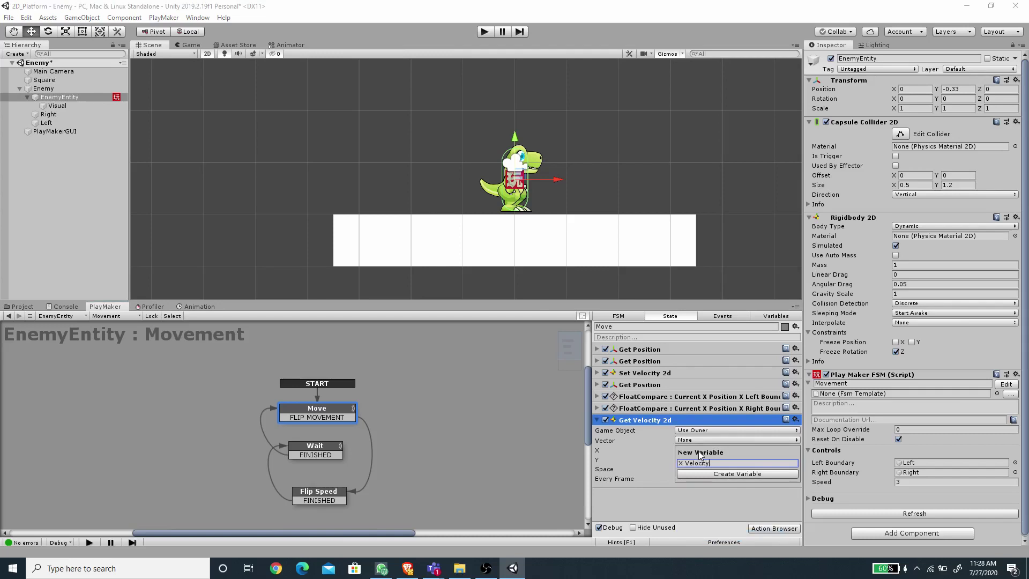
key("Return")
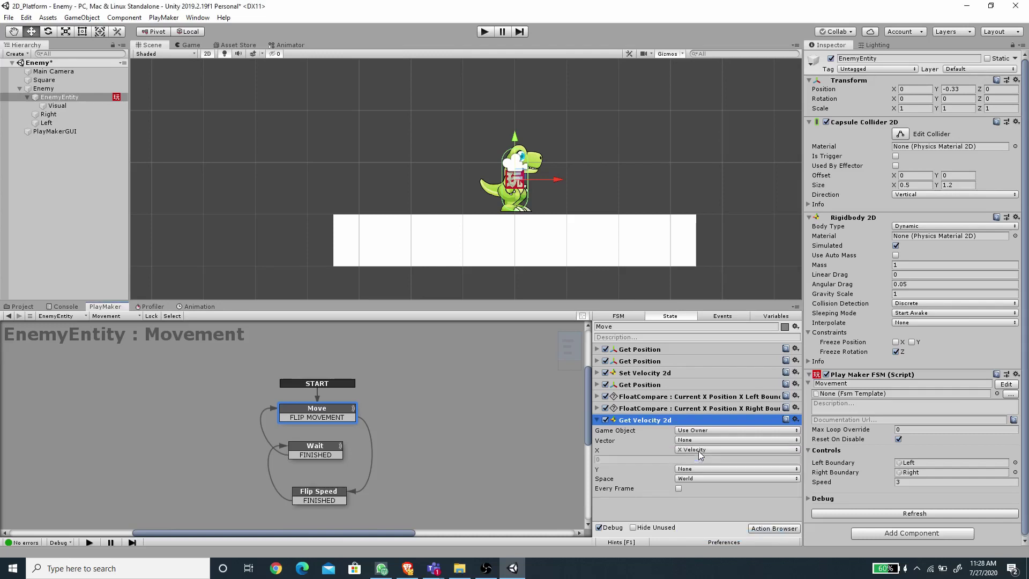
left_click(679, 488)
- Add Float Abs on X Velocity every frame, placed after Get Velocity 2d
left_click(773, 528)
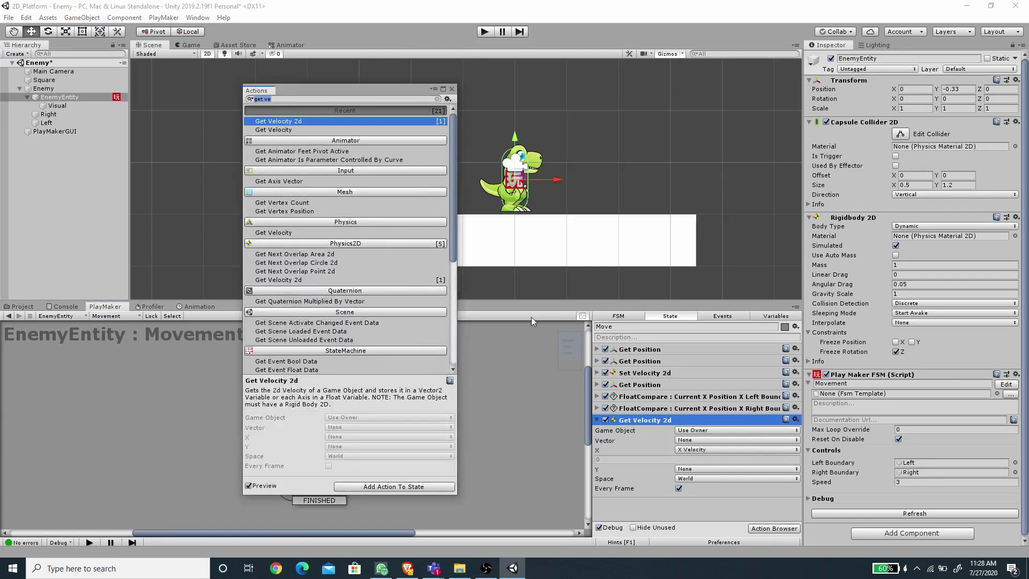
type("float abs")
key("Return")
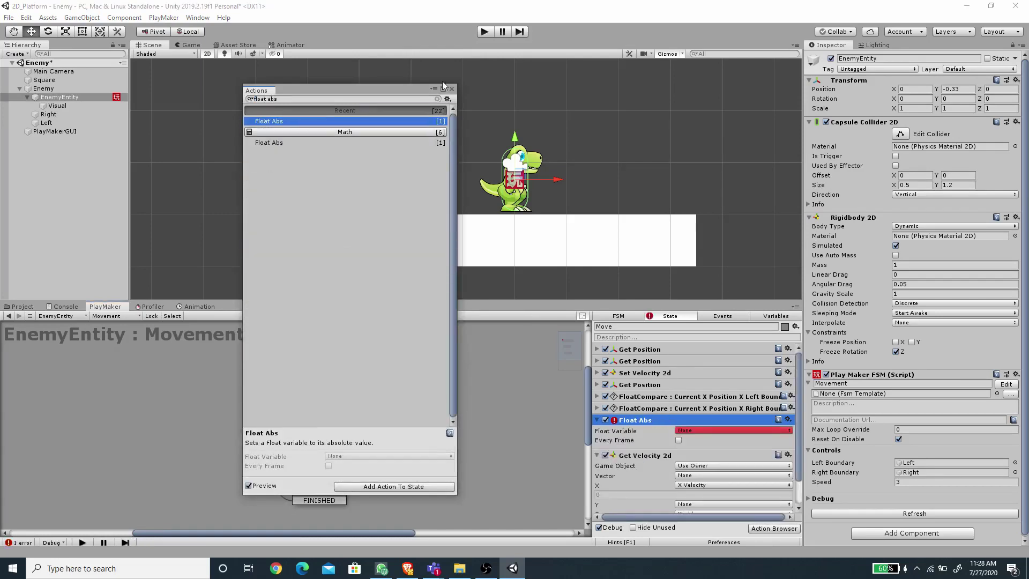
left_click(451, 89)
left_click(639, 420)
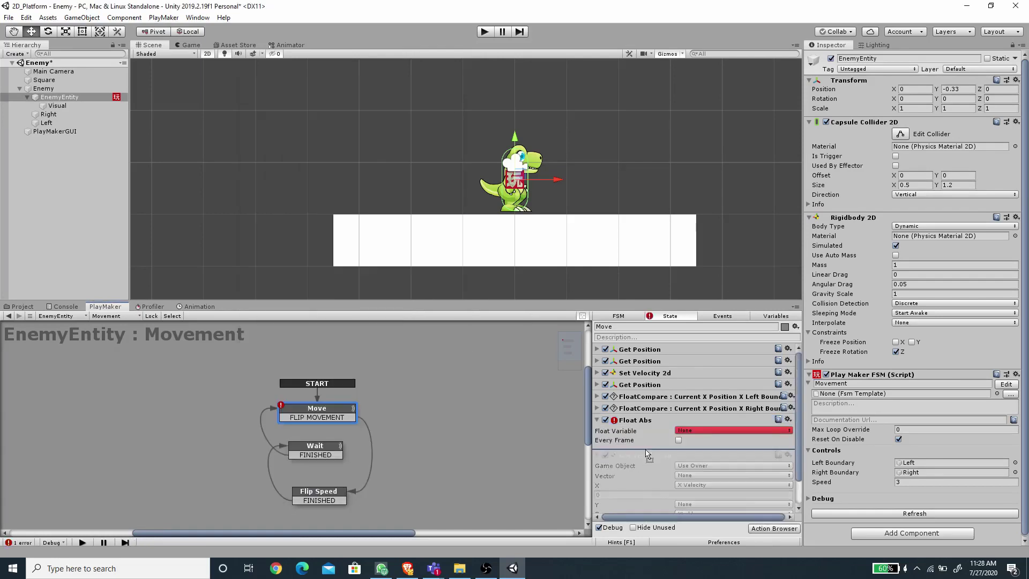
left_click_drag(641, 421, 643, 471)
left_click(707, 483)
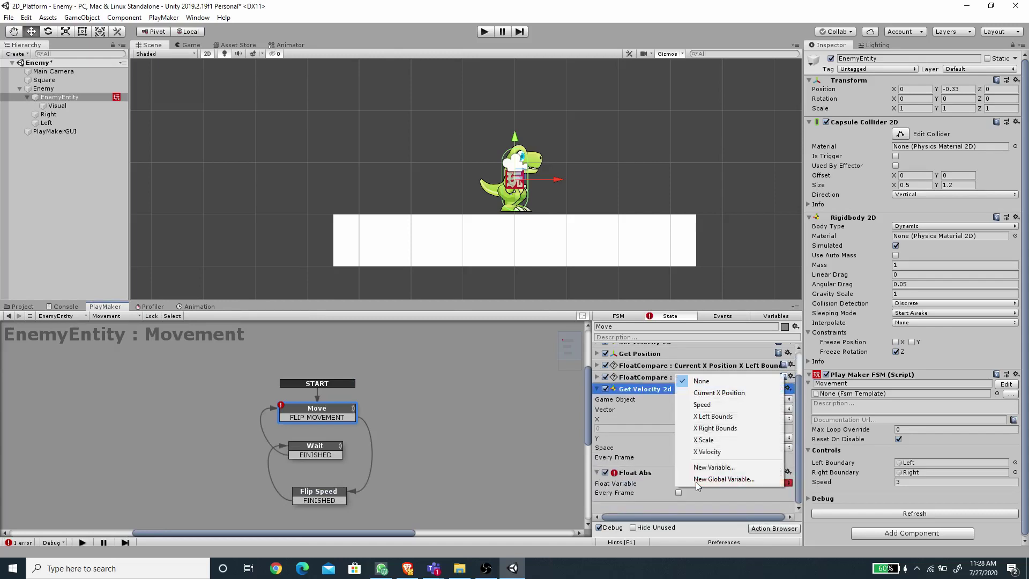
left_click(707, 452)
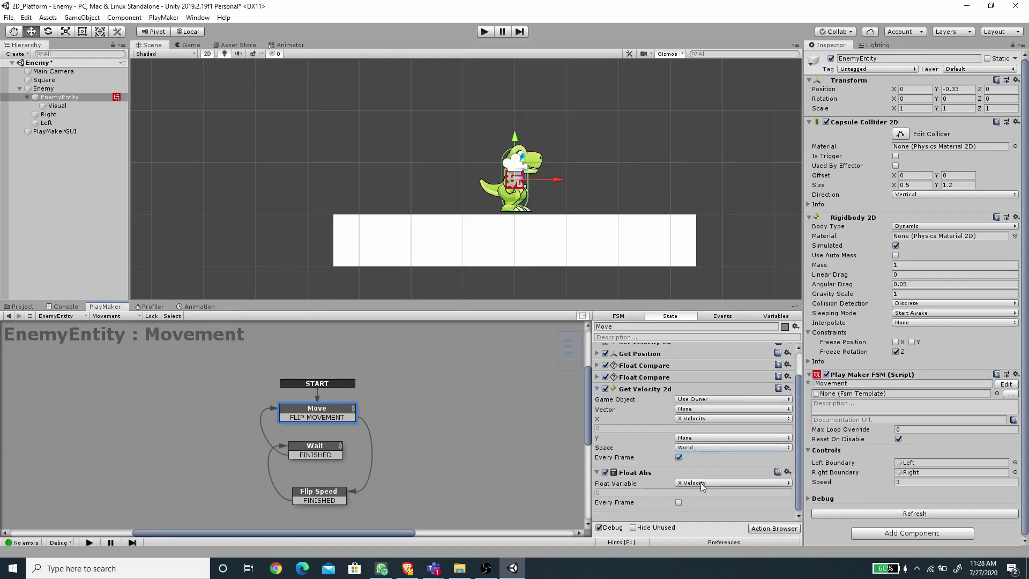
left_click(679, 502)
left_click(596, 388)
left_click(597, 431)
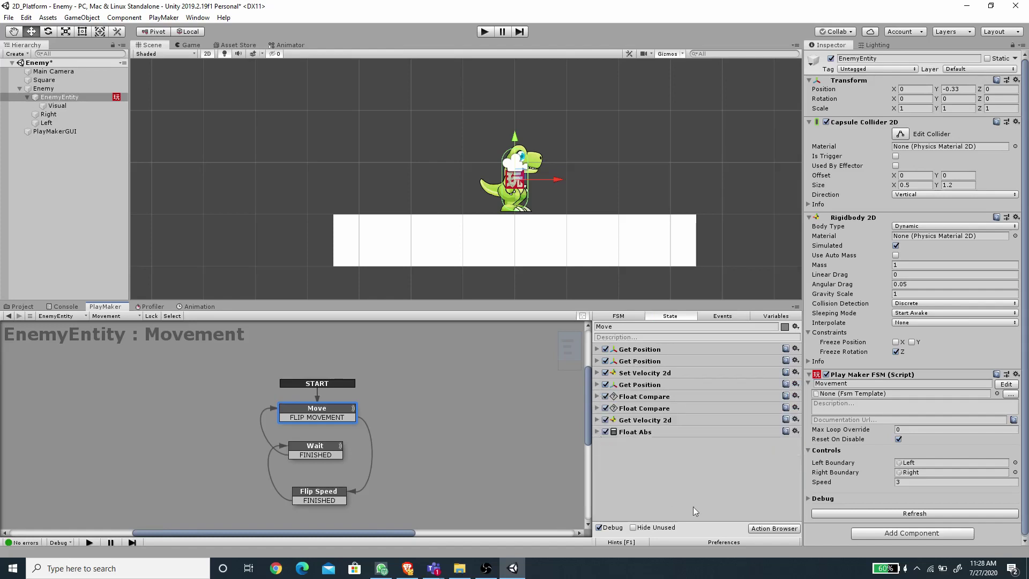
- Add a Set Animator Float action to the Move state
left_click(773, 527)
type("set anim")
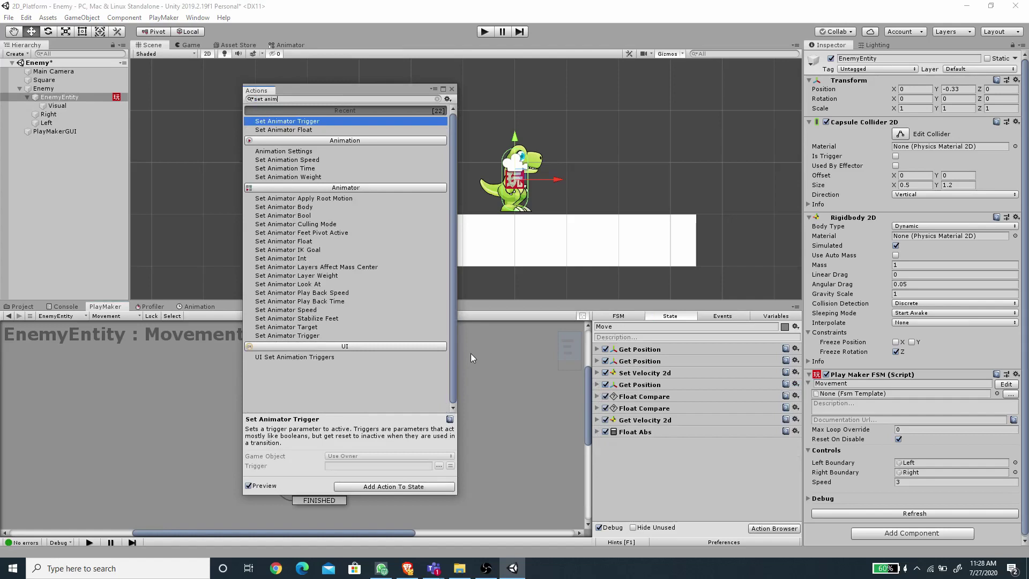
key("Return")
left_click(452, 89)
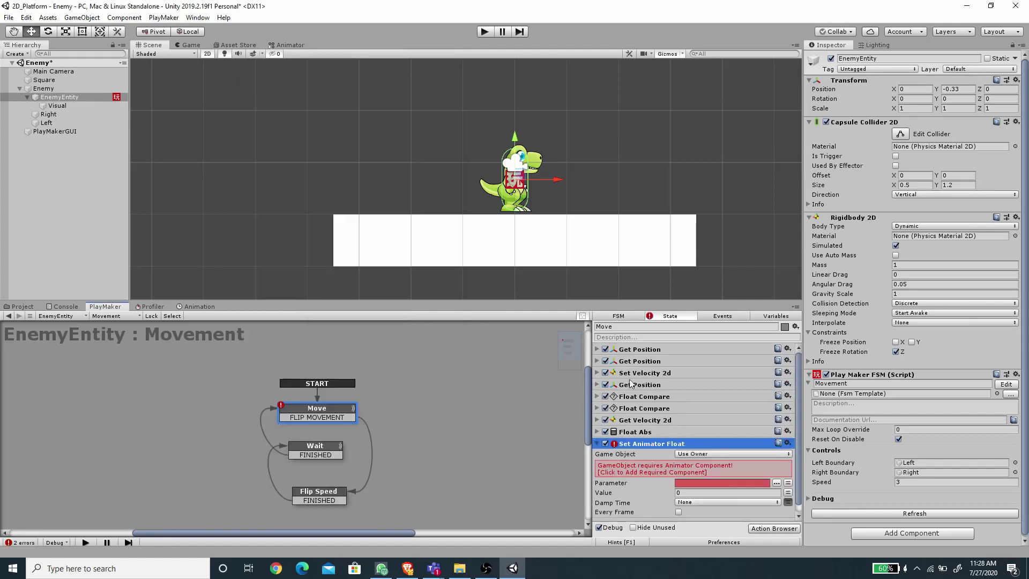
scroll(704, 476, "down", 1)
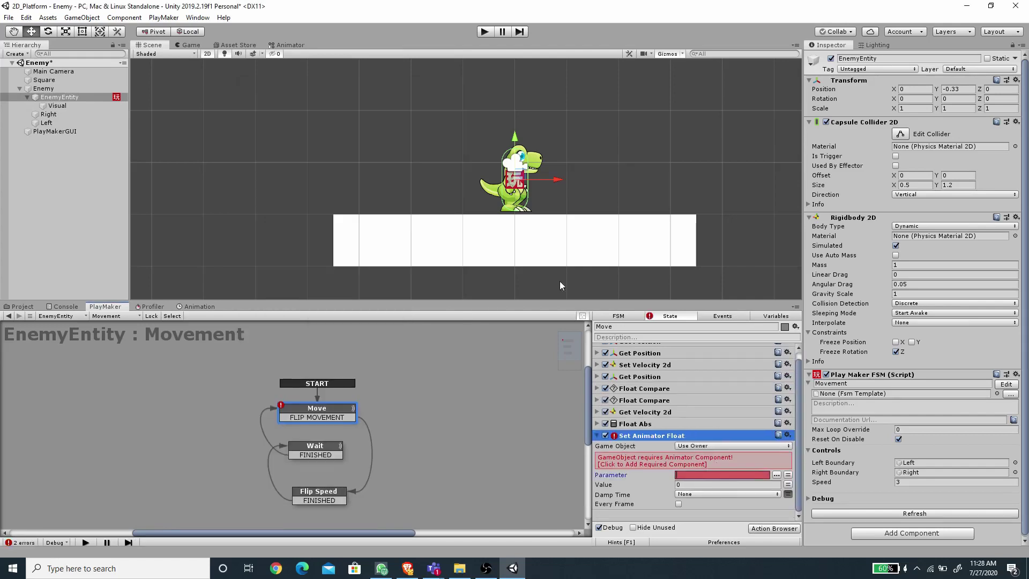
- Set the action's parameter to Speed, fed from the X Velocity variable every frame
left_click(279, 45)
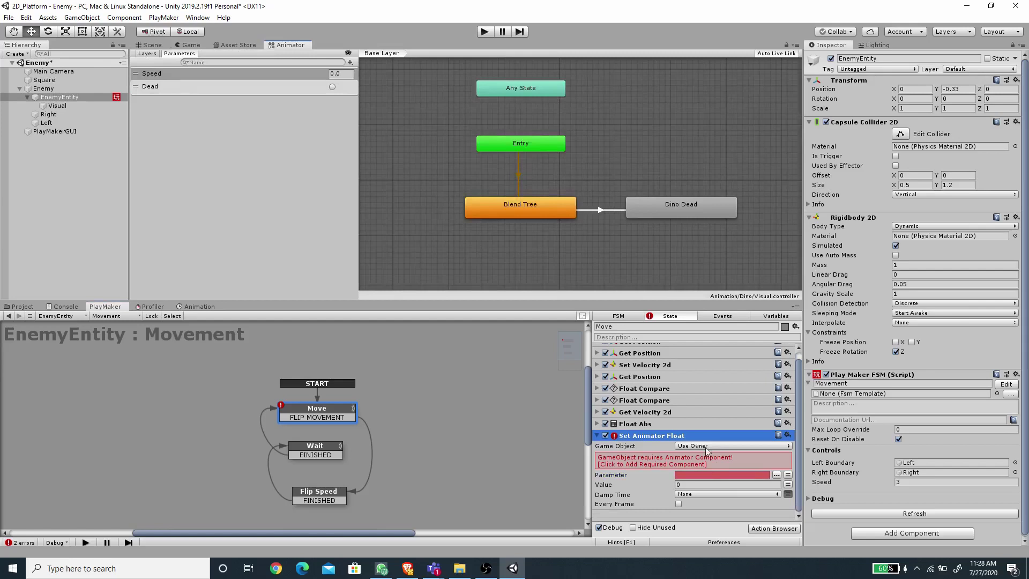
left_click(708, 473)
type("Speed")
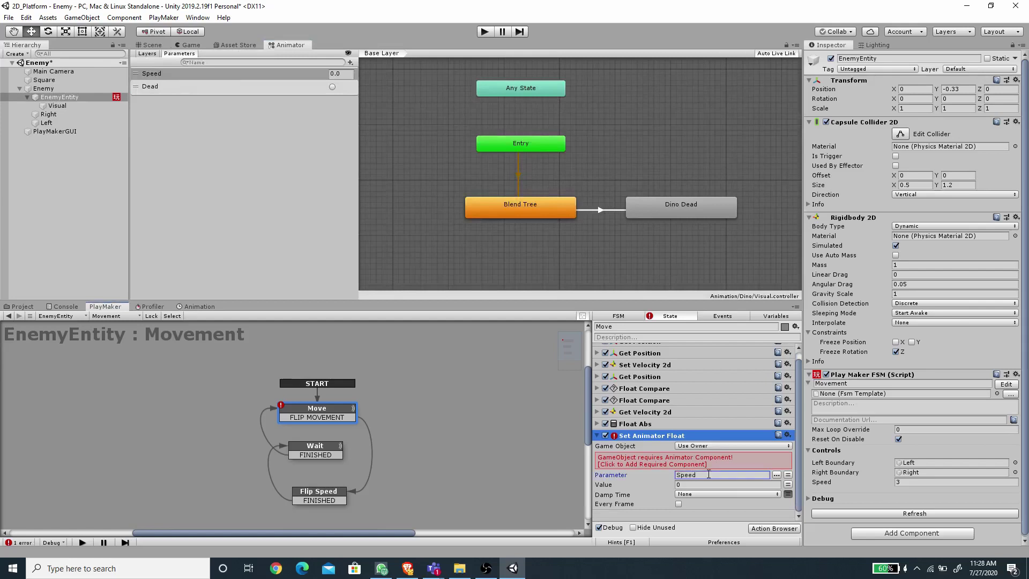
left_click(787, 485)
left_click(724, 485)
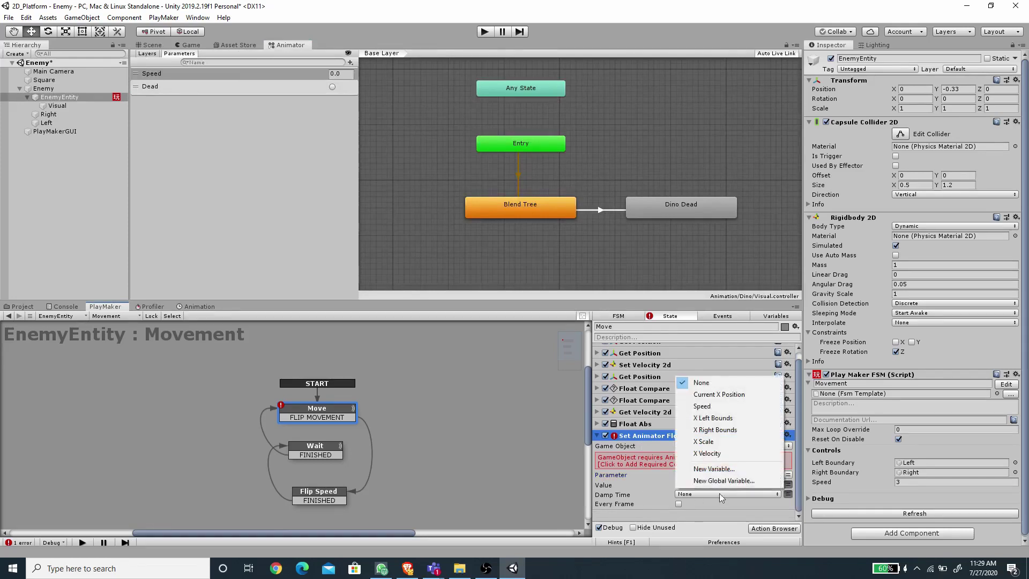
left_click(714, 453)
scroll(687, 504, "down", 1)
left_click(679, 504)
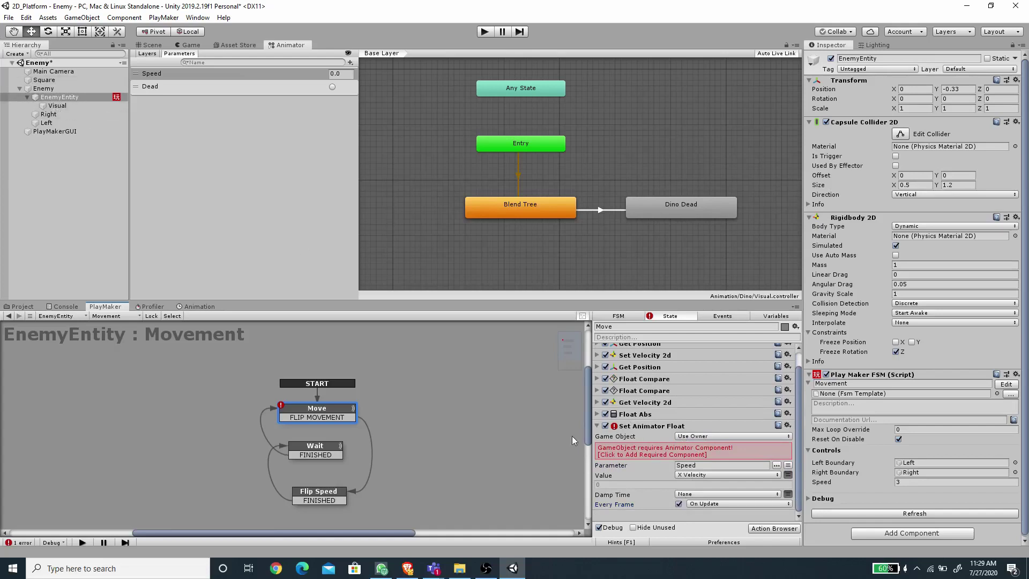
- Point the action at the Visual child and select the three velocity-to-animator actions
left_click(712, 435)
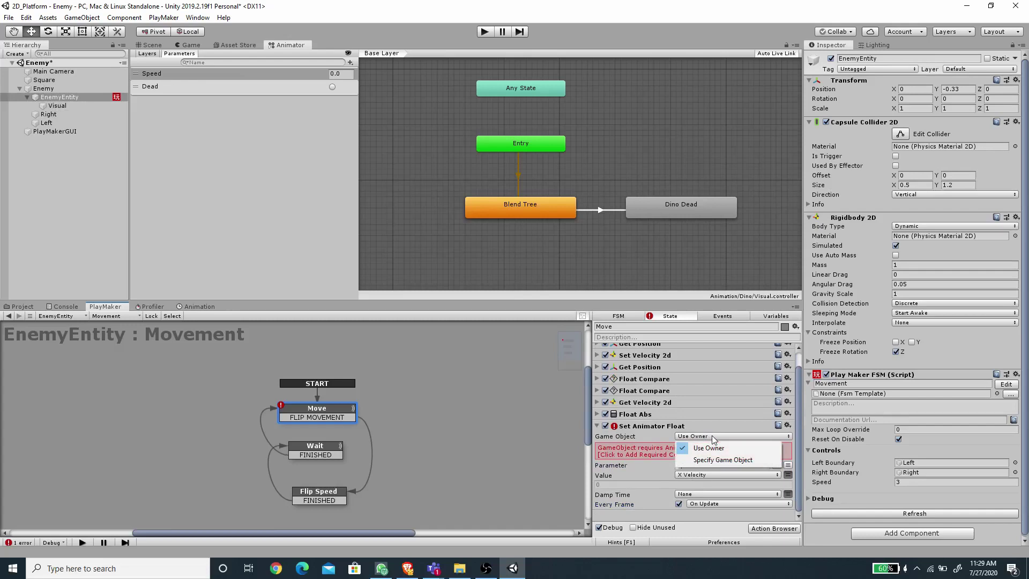
left_click(727, 460)
left_click(52, 107)
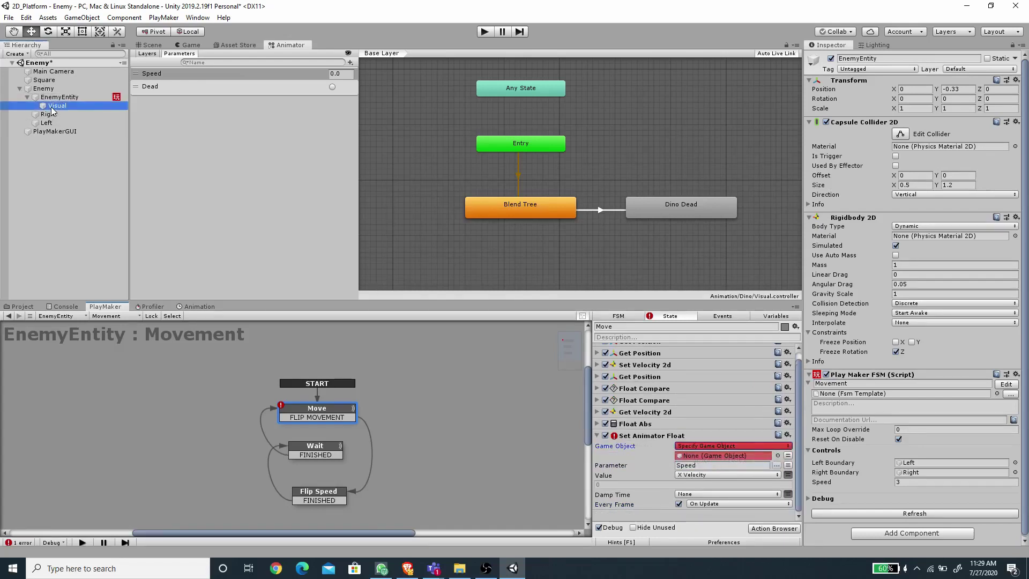
left_click_drag(53, 111, 696, 455)
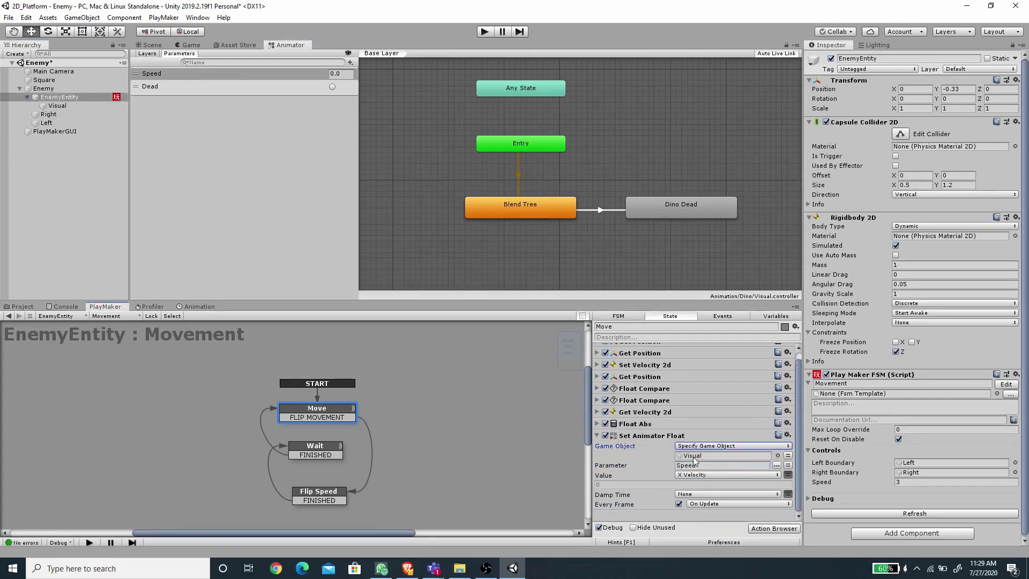
left_click(596, 435)
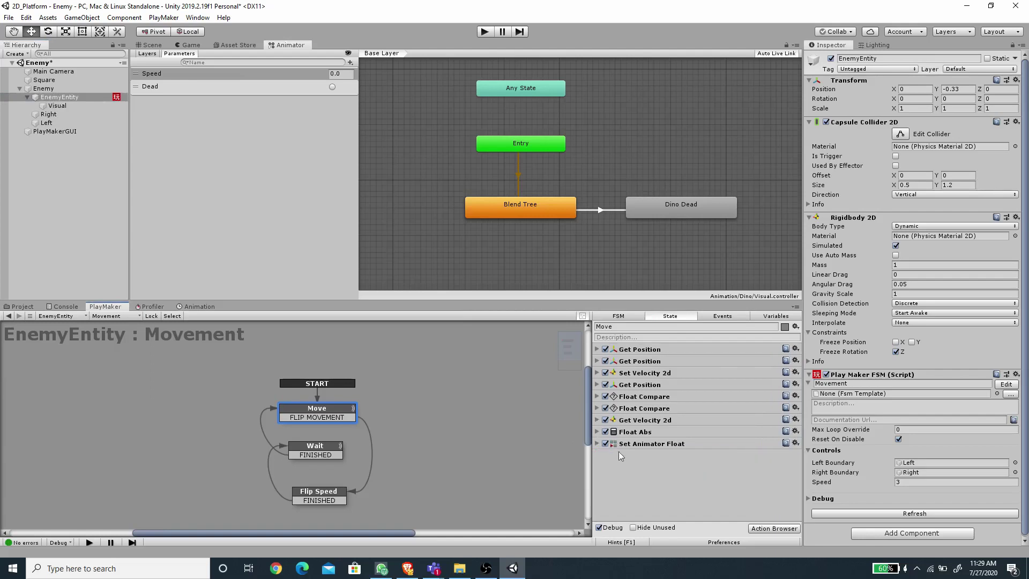
left_click(641, 421, "shift")
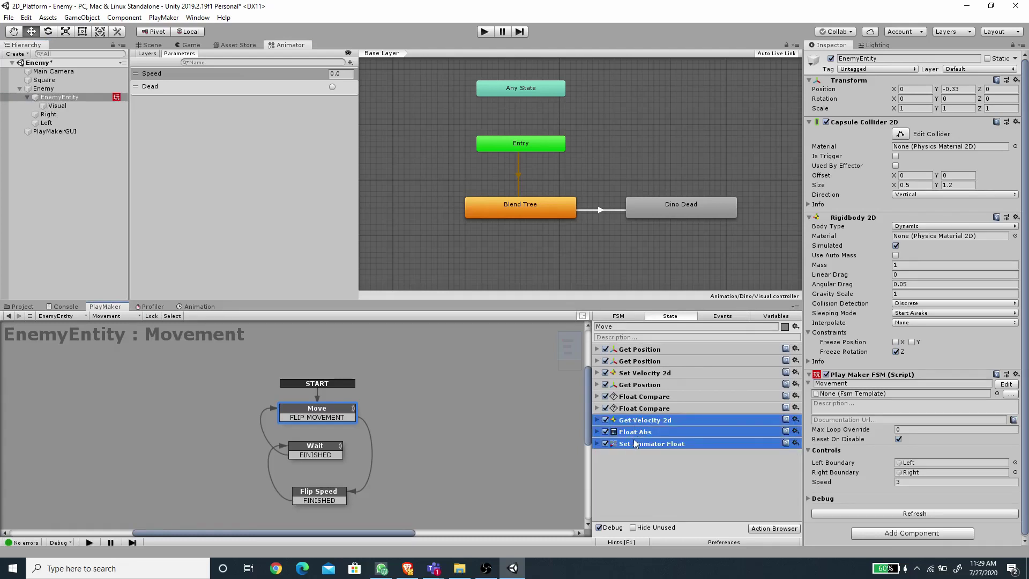
- Paste the copied velocity actions into the Wait state, ahead of the 1.5-second wait
left_click(332, 450)
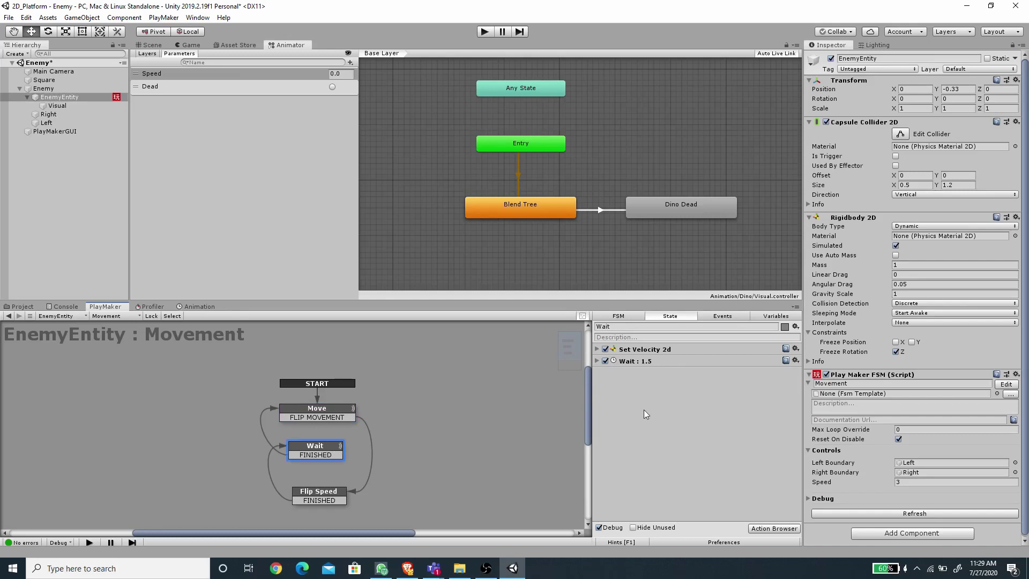
key("ctrl+v")
left_click_drag(646, 384, 639, 368)
left_click(645, 442)
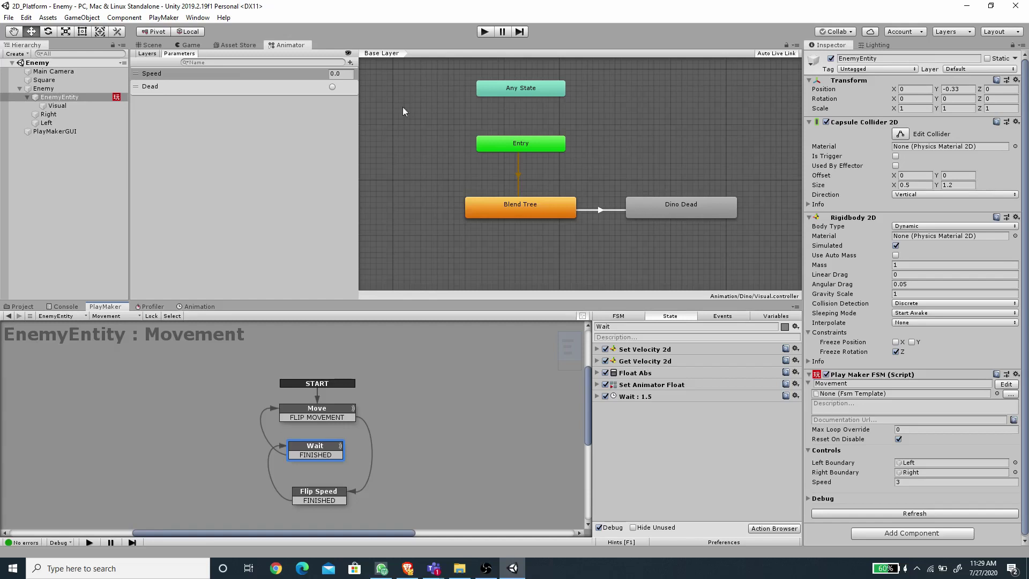
- Run the game in the Game view to test the patrol, then stop it
left_click(184, 42)
left_click(484, 33)
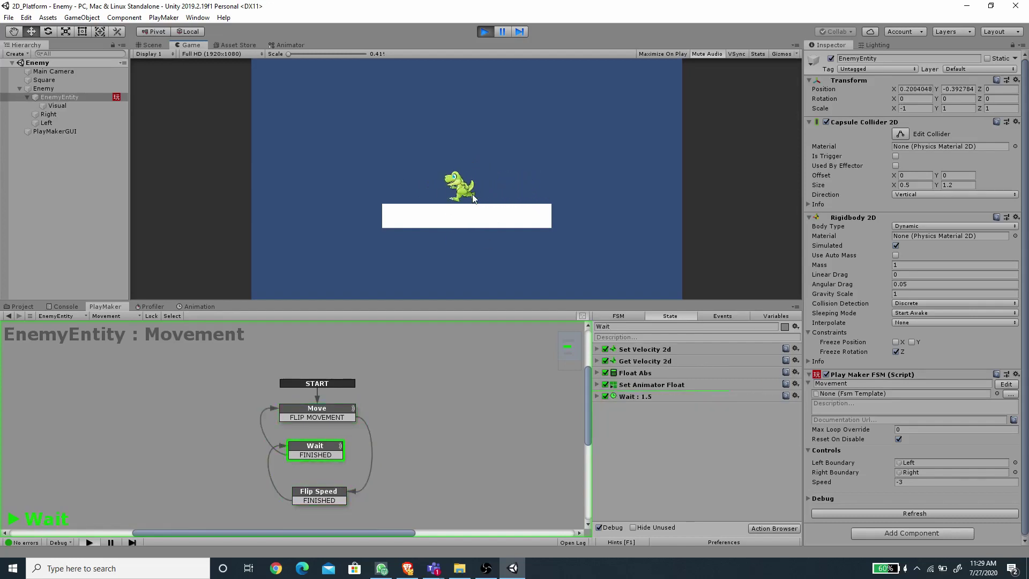
left_click(483, 31)
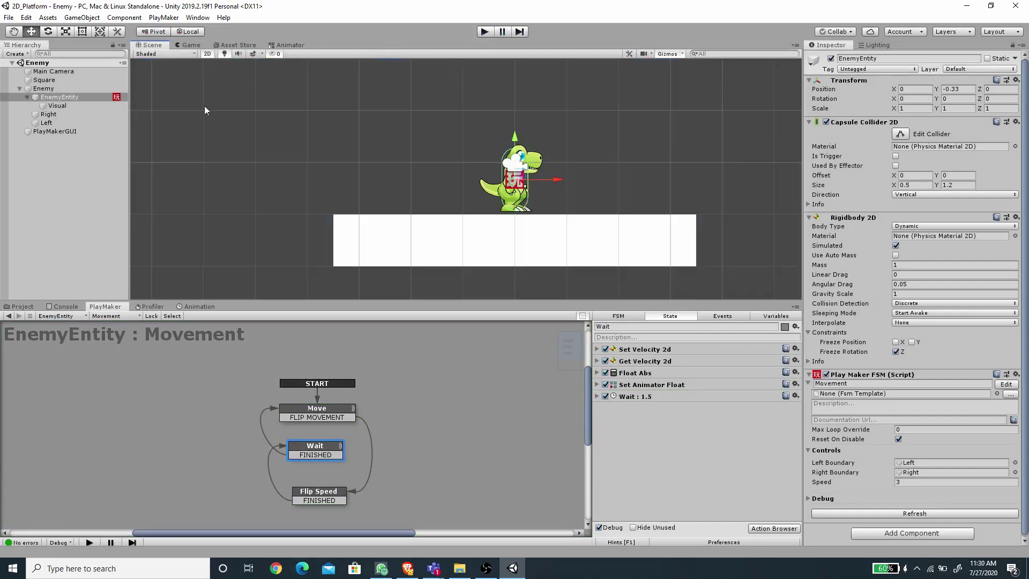
- Place a Square sprite left of the dino and give it a Box Collider 2D
left_click(19, 307)
left_click_drag(178, 377, 384, 188)
left_click(873, 265)
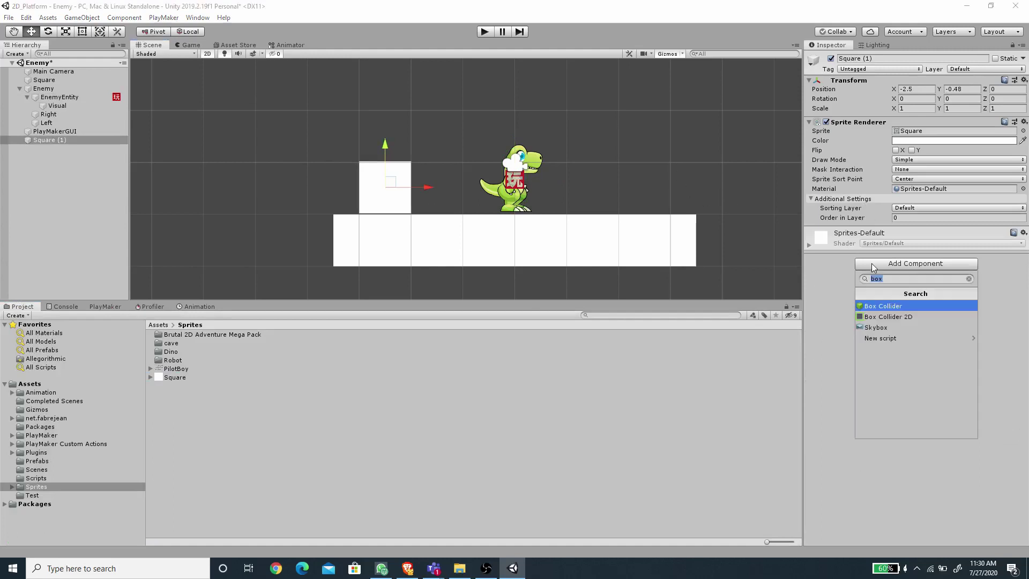
left_click(884, 317)
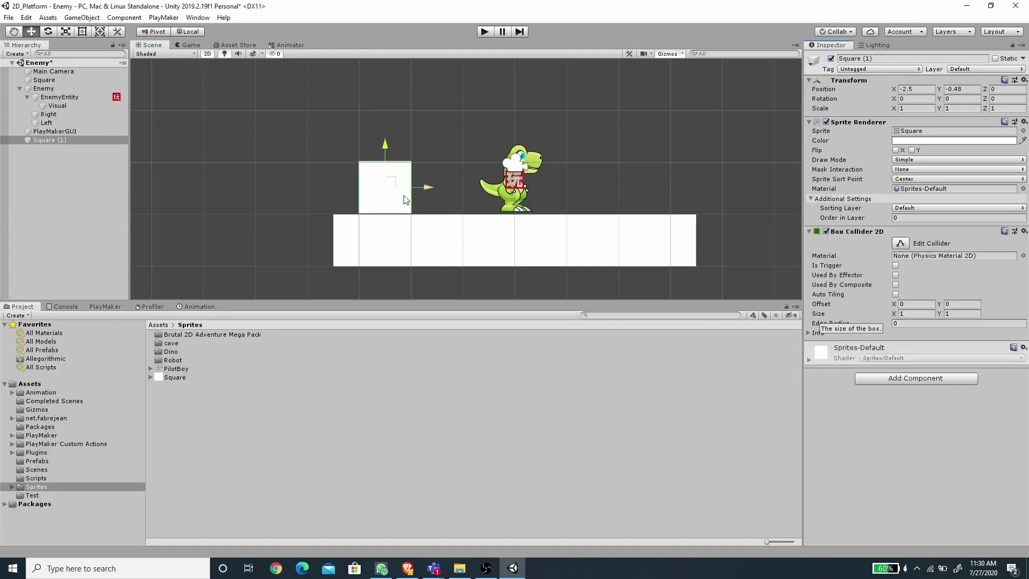
- Play-test the dino's patrol against the new block
key("ctrl+p")
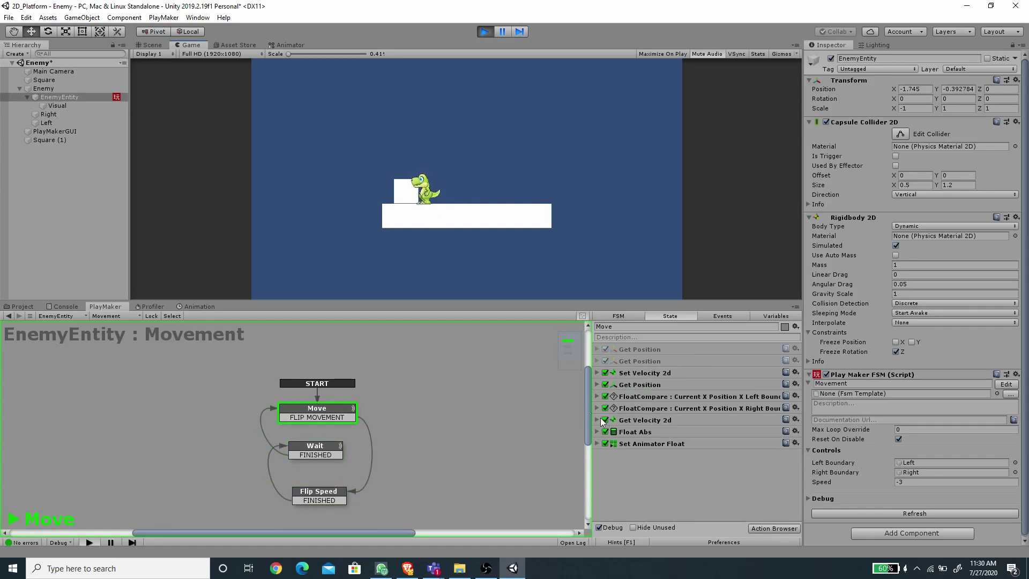
key("ctrl+p")
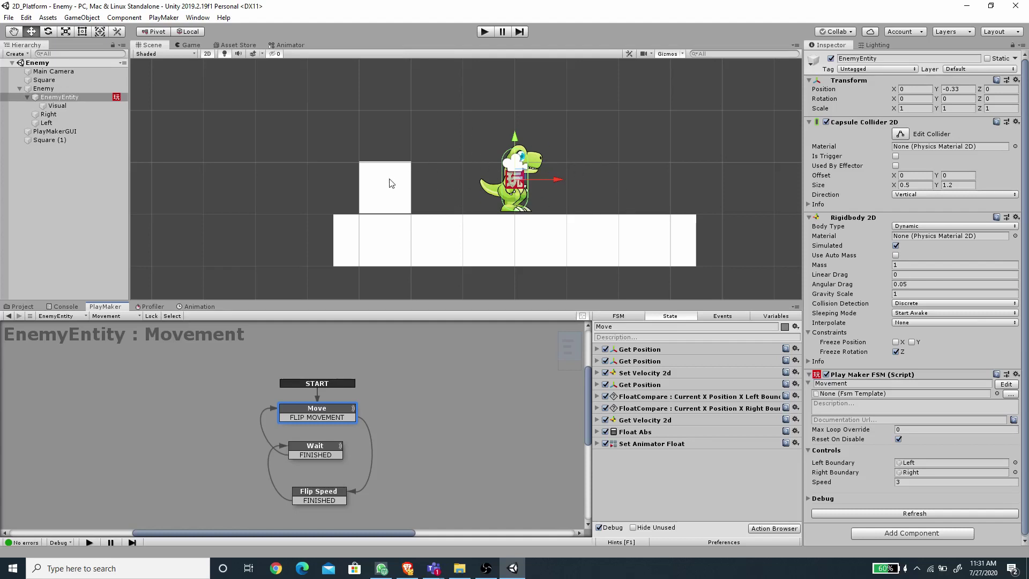
scroll(379, 415, "down", 1)
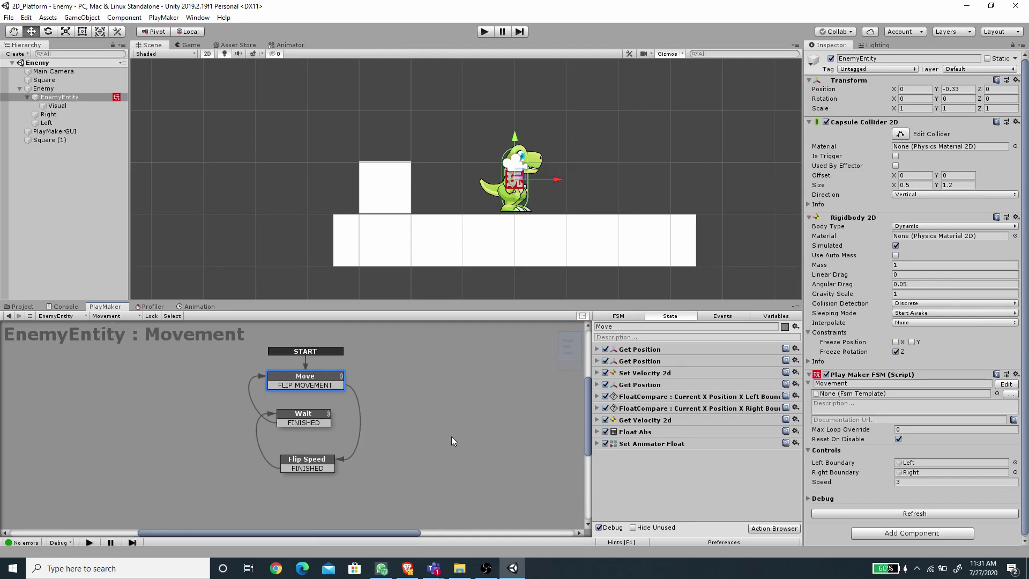
left_click(119, 316)
- Add a second FSM to EnemyEntity and name it Dead FSM
left_click(149, 339)
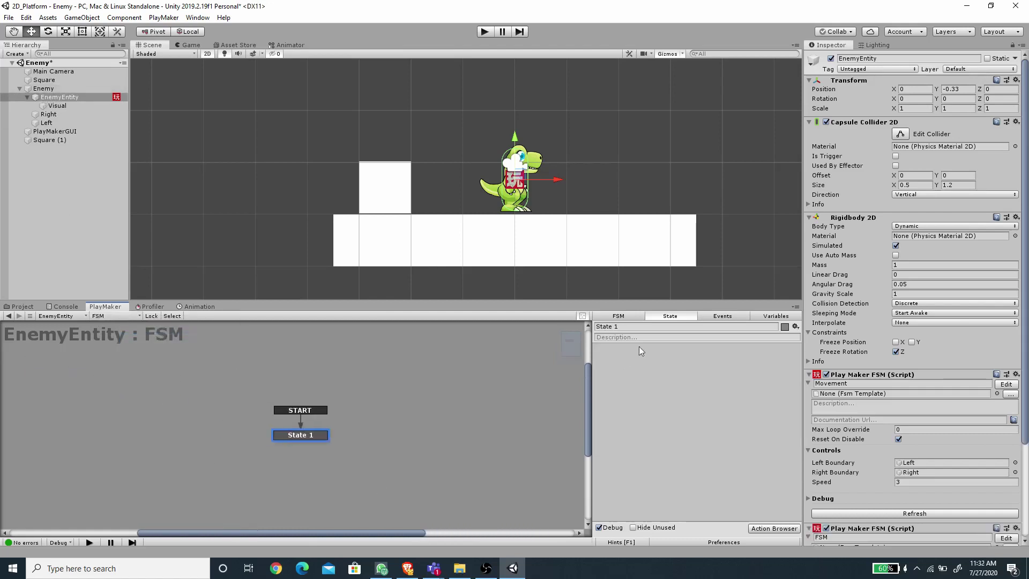
left_click(632, 316)
type("Dead FSM")
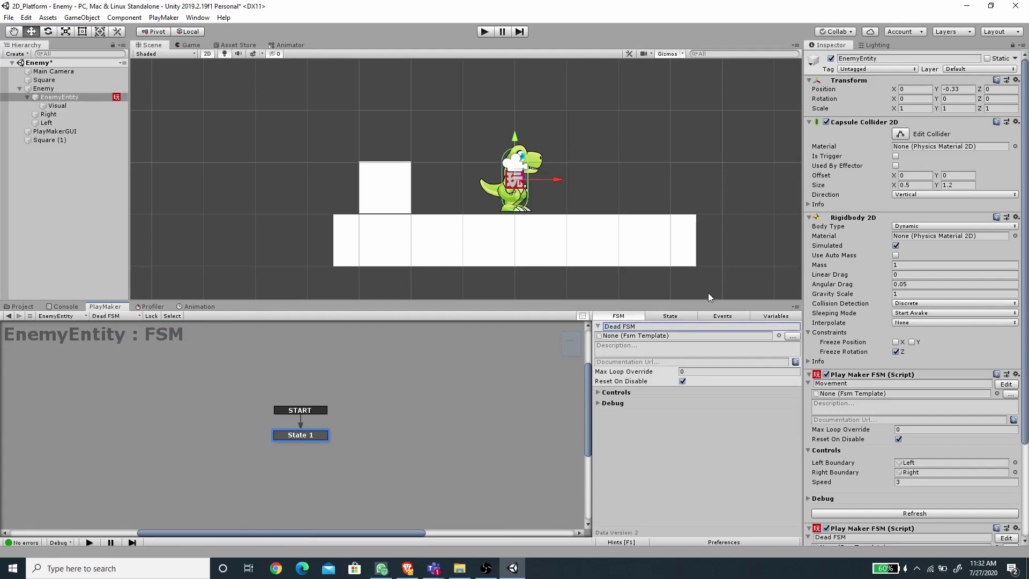
left_click(683, 319)
middle_click_drag(365, 426, 378, 402)
- Give State 1 a Collision2D Event action tagged PlayerBullet
left_click(774, 529)
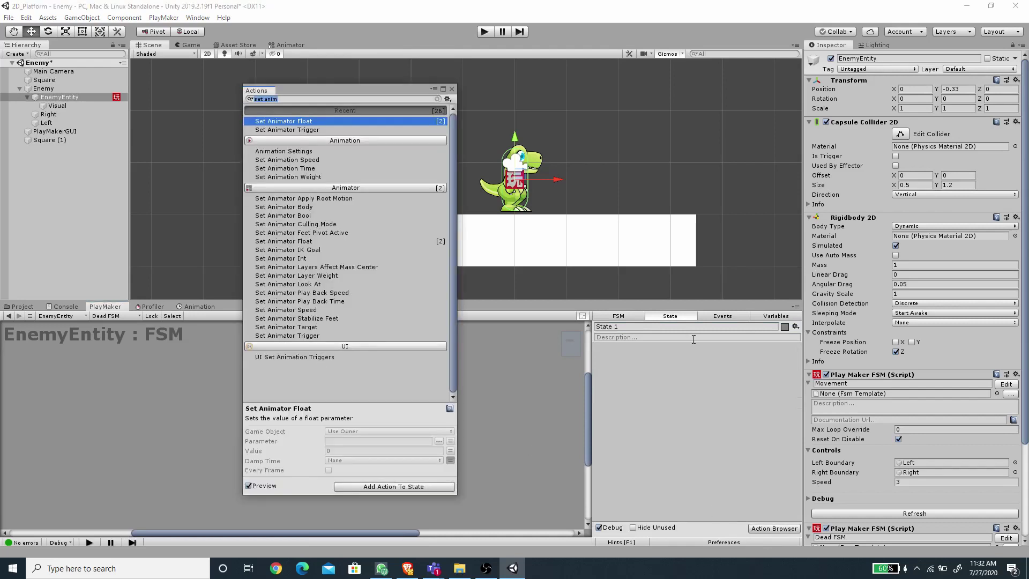
type("coll")
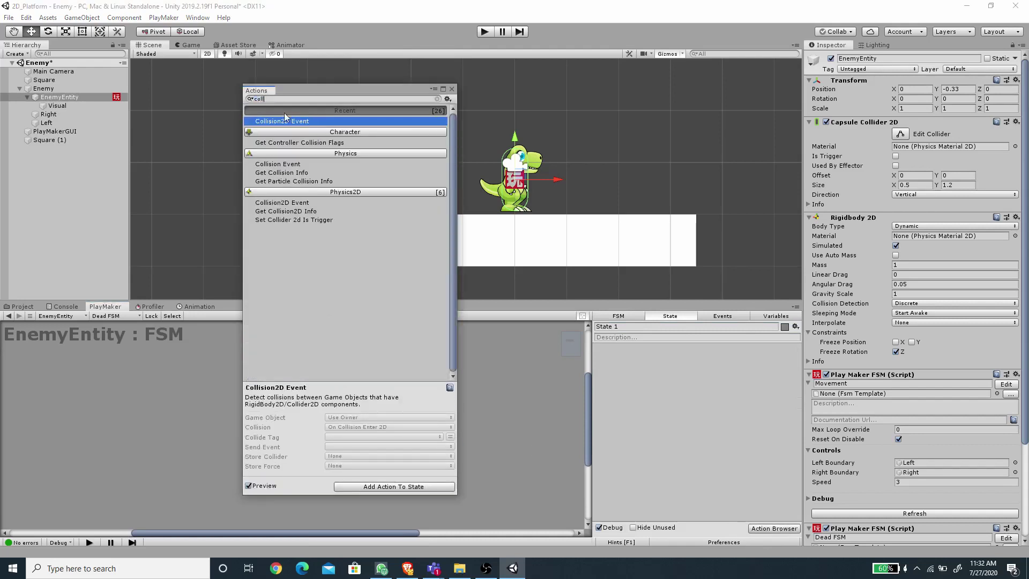
double_click(289, 122)
left_click(451, 89)
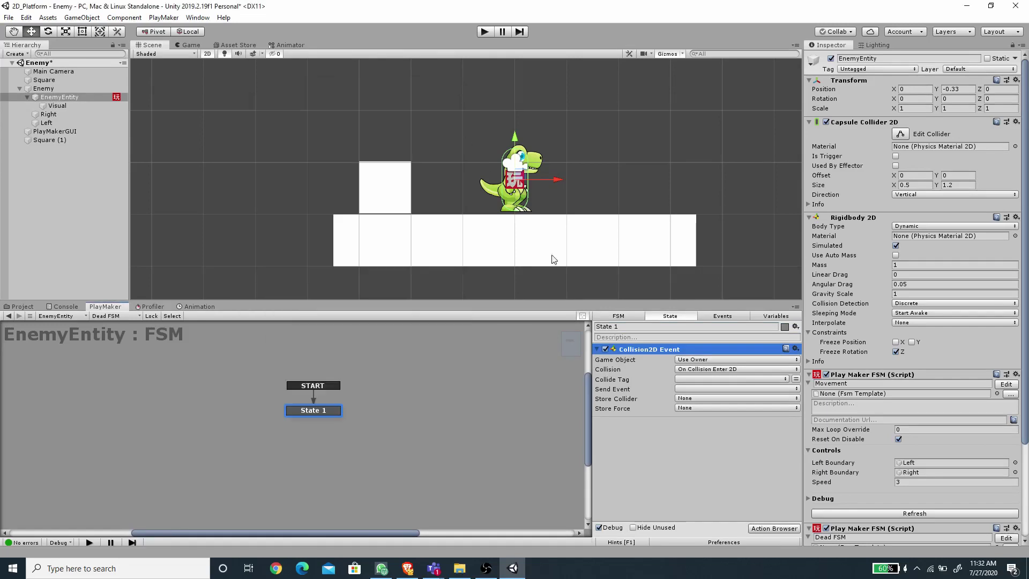
left_click(693, 378)
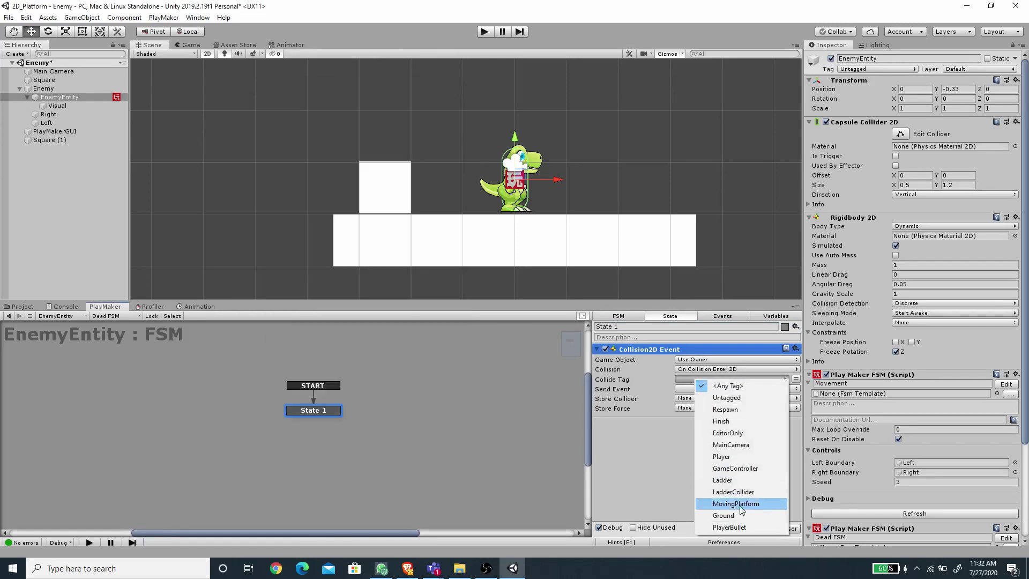
left_click(745, 527)
- Create a DEAD event in the FSM's Events list
left_click(712, 316)
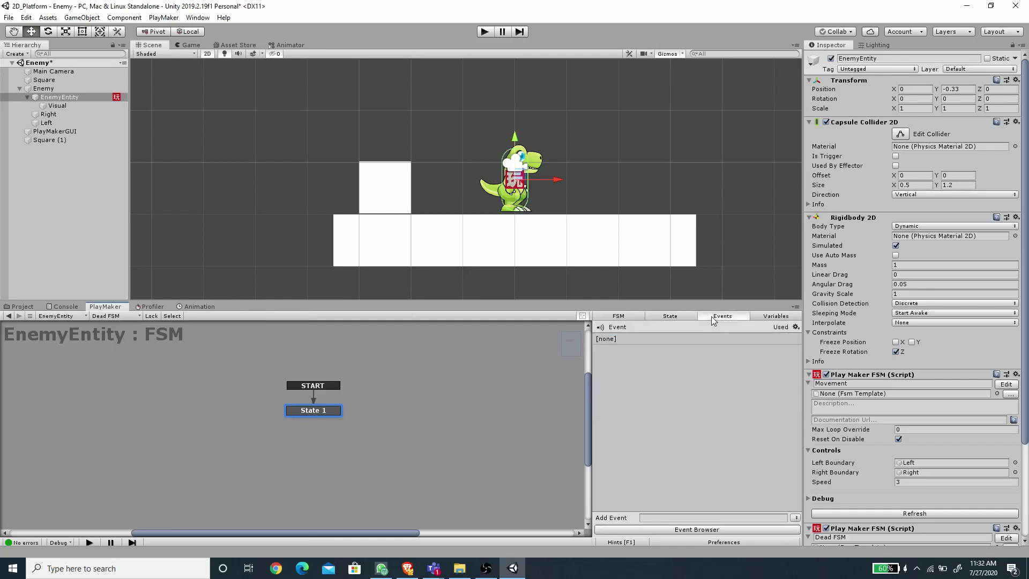
left_click(659, 517)
type("DEAD")
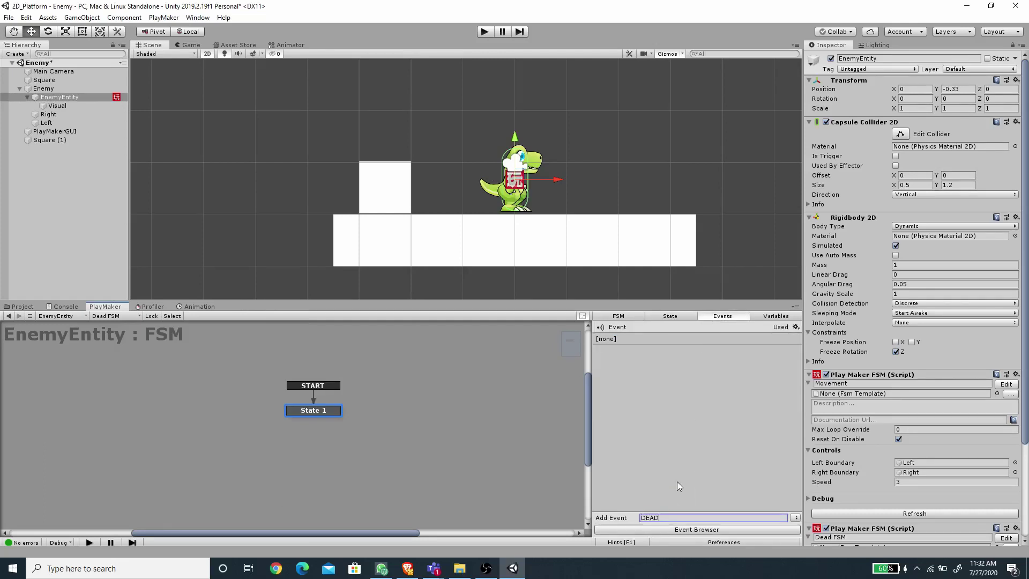
key("Return")
left_click(680, 316)
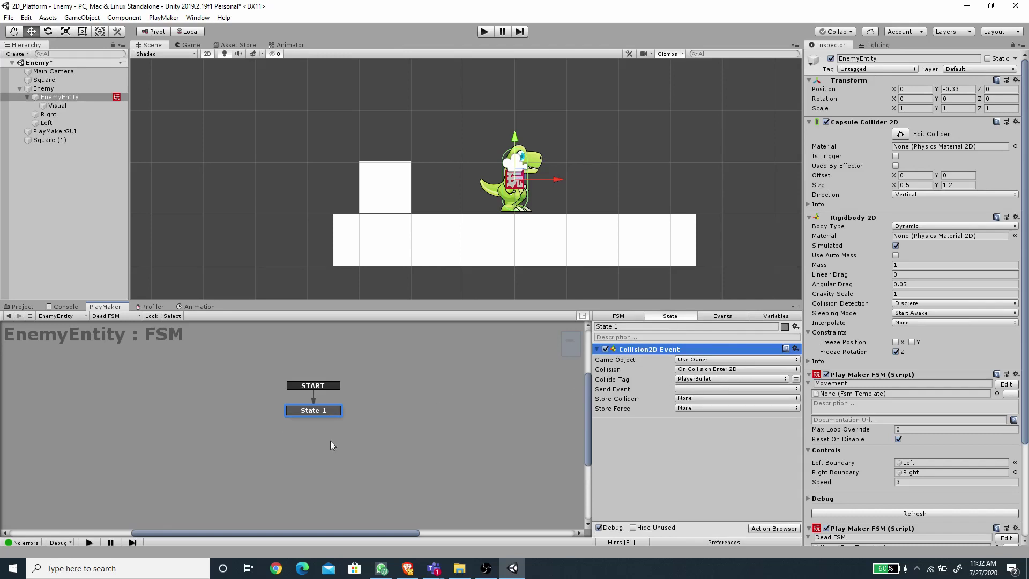
- Add a DEAD transition on State 1 leading to a new State 2
right_click(316, 411)
mouse_move(375, 414)
left_click(486, 413)
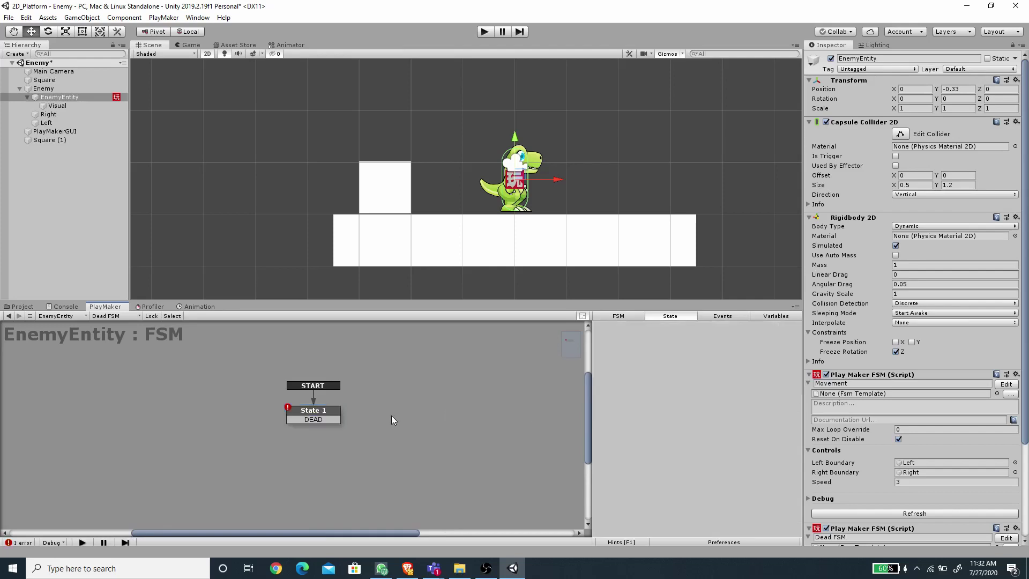
right_click(391, 416)
left_click(423, 273)
mouse_move(417, 420)
left_mouse_down()
mouse_move(390, 408)
mouse_move(420, 414)
left_mouse_up()
left_click(325, 419)
left_click(396, 409)
left_click(314, 411)
- Rename State 1 to Wait for Collision and State 2 to Dead
left_click(635, 326)
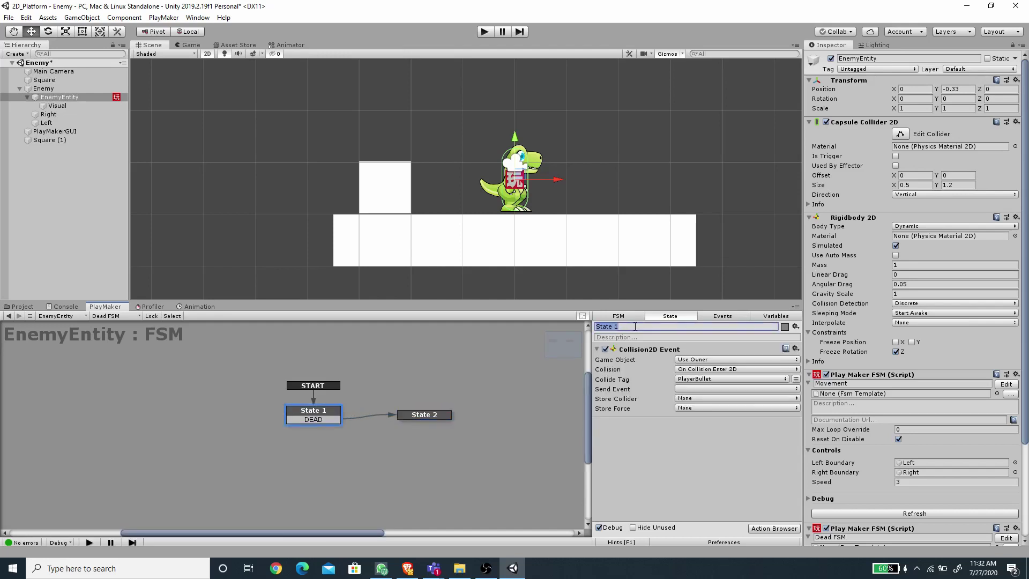
type("Wait for Collision")
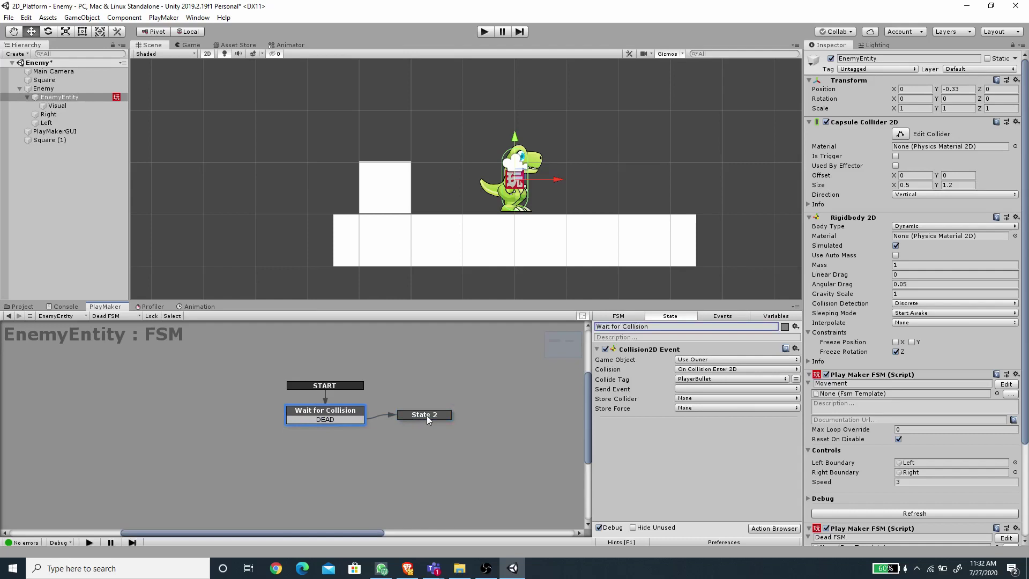
left_click_drag(427, 419, 452, 410)
left_click(632, 325)
type("Dead")
- Make the collision action in Wait for Collision send the DEAD event
left_click(357, 417)
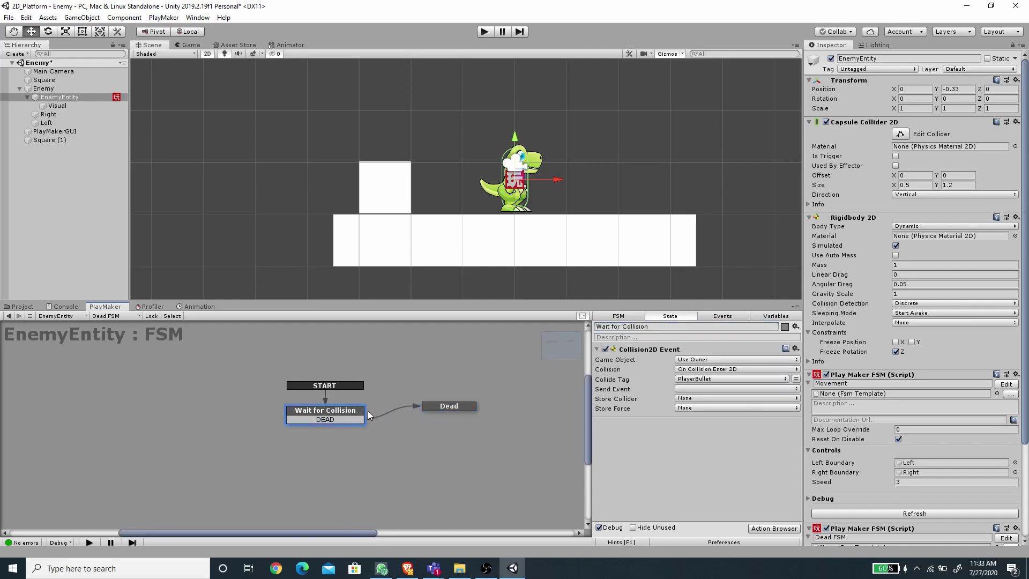
left_click(686, 387)
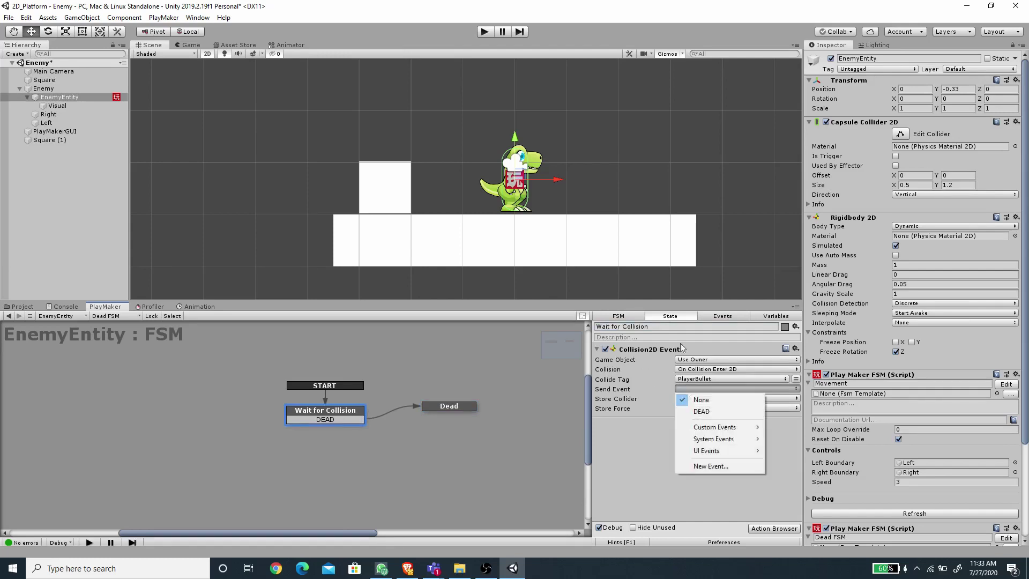
left_click(696, 412)
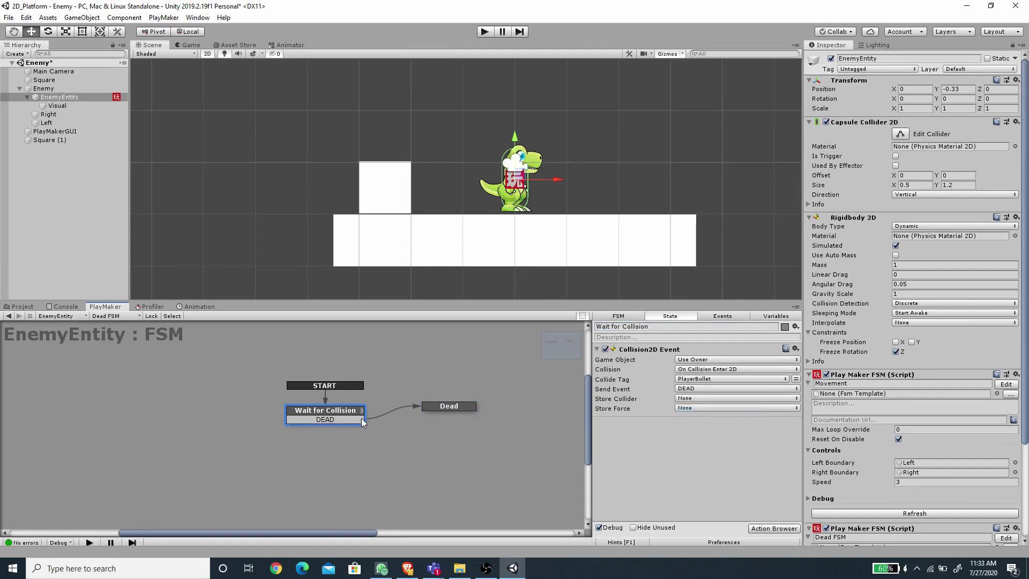
left_click(454, 408)
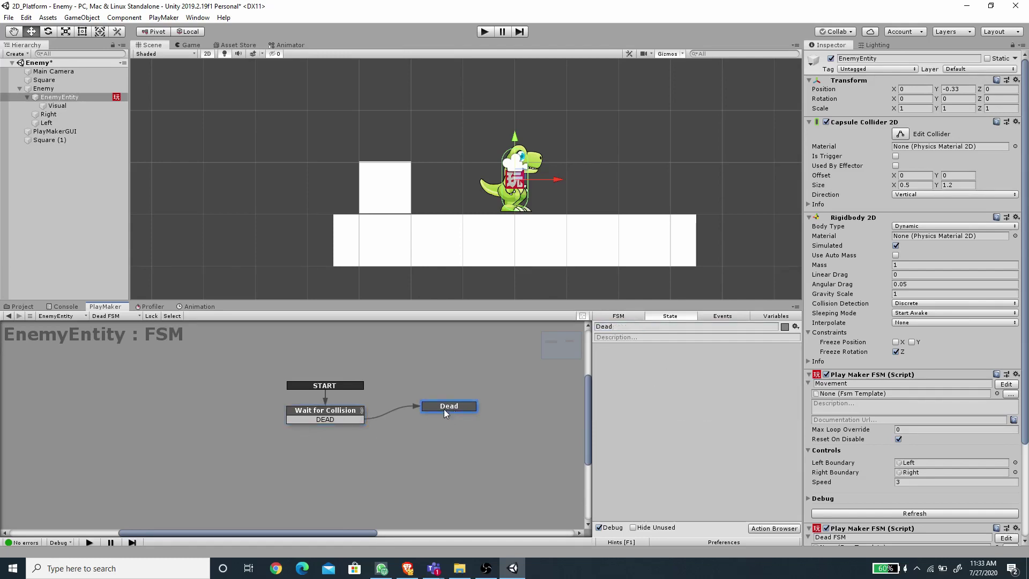
- Add a Set Animator Trigger action to the Dead state with Dead as the trigger
left_click(773, 528)
type("s")
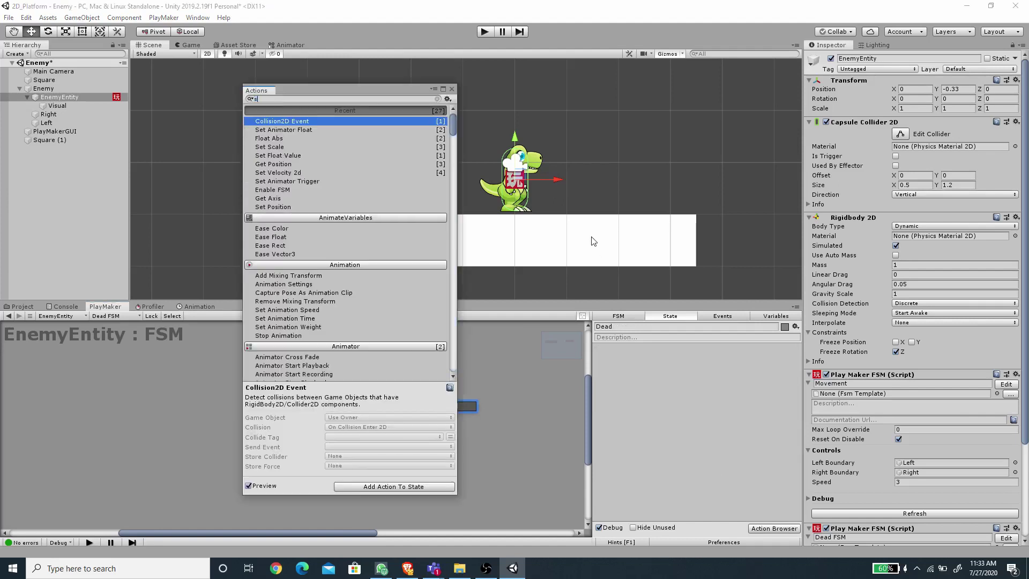
type("et ani")
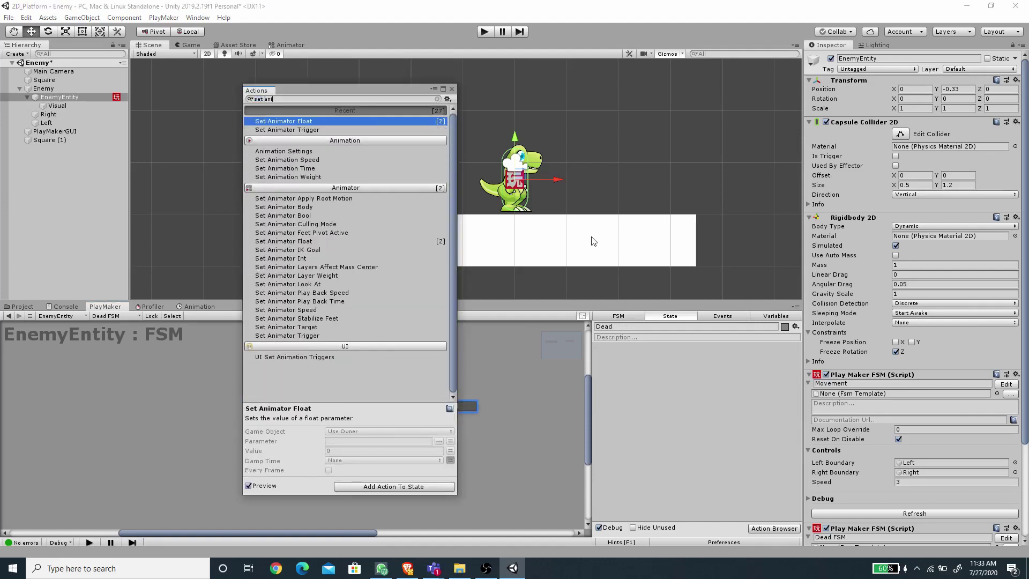
key("Down")
key("Return")
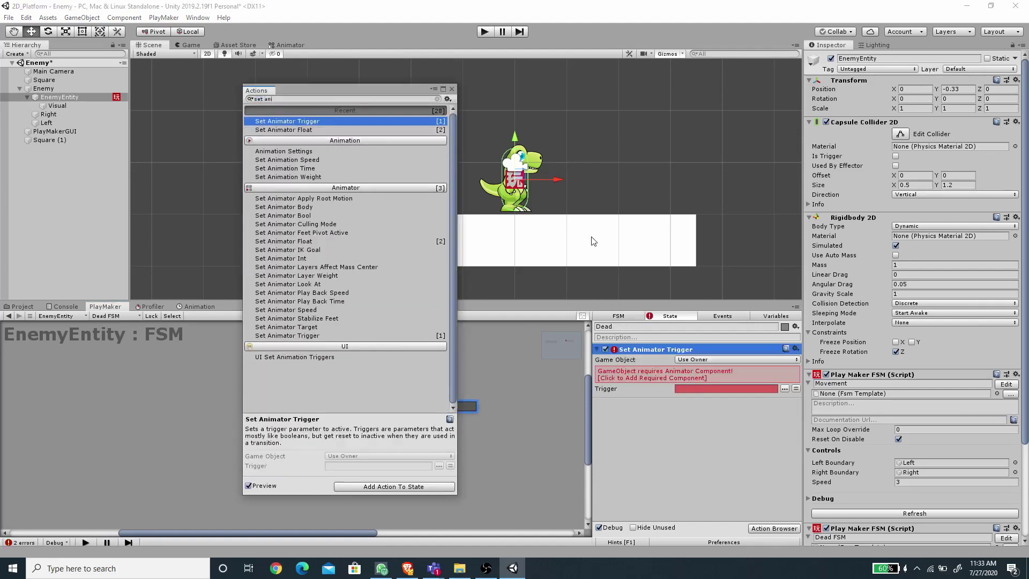
left_click(453, 90)
left_click(284, 46)
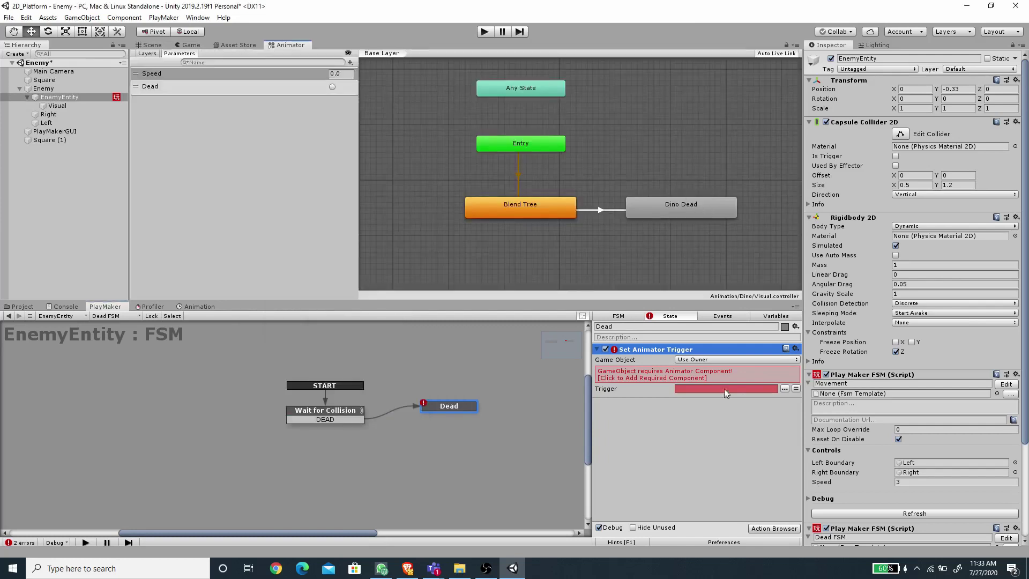
left_click(705, 390)
type("Dead")
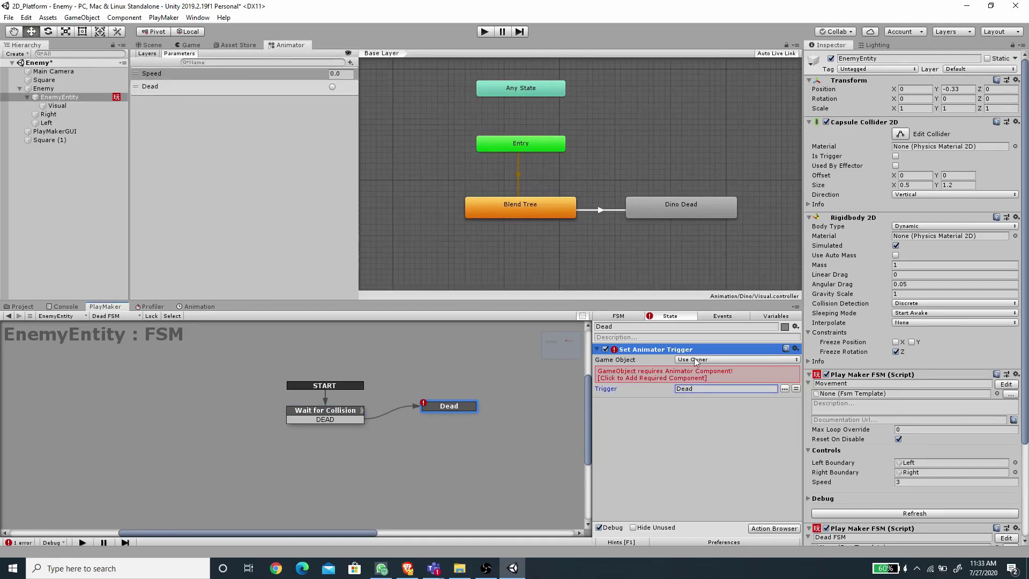
key("Return")
- Target the Visual object with the animator trigger action
left_click(713, 363)
left_click(718, 378)
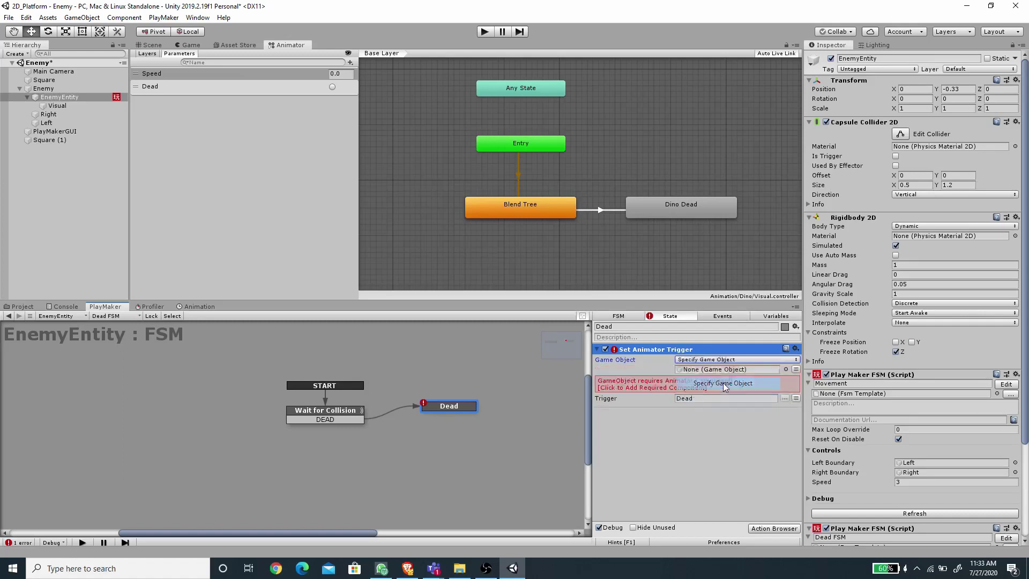
left_click_drag(49, 106, 726, 370)
left_click(733, 462)
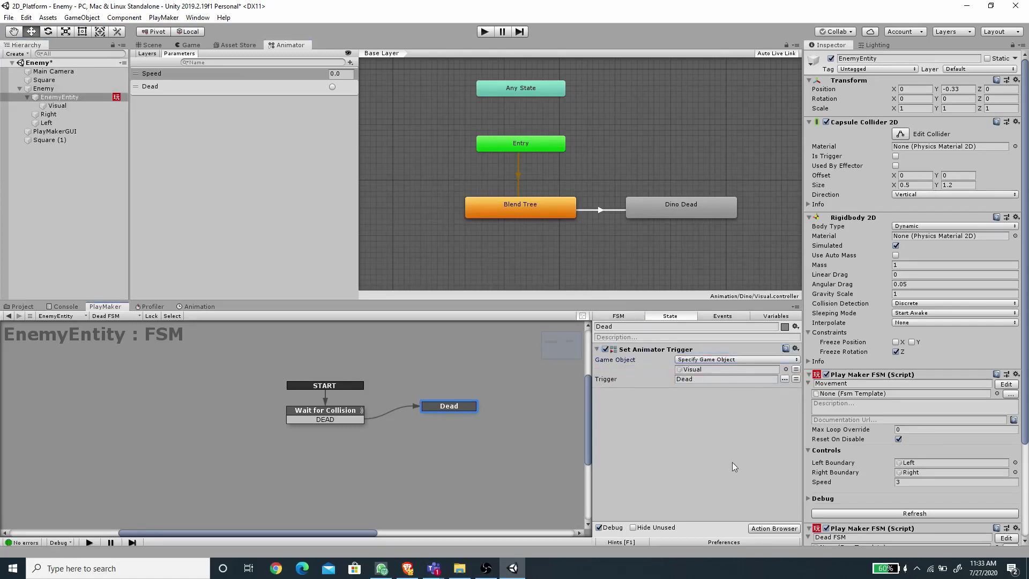
- Add a Set Velocity 2d action to the Dead state
left_click(771, 528)
type("set vel")
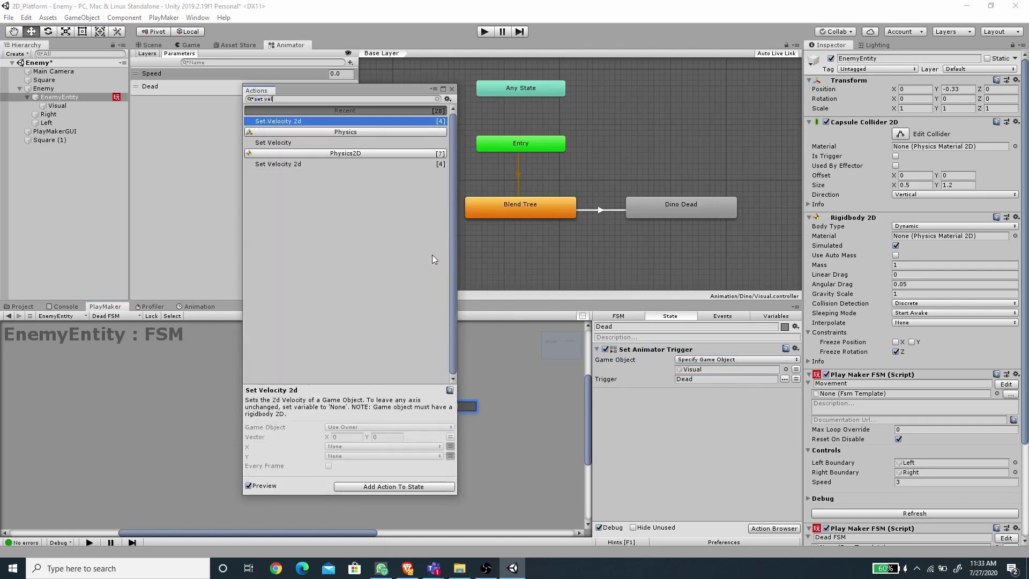
key("Return")
- Fix Set Velocity 2d's X at 0 and add an Enable FSM action
left_click(451, 89)
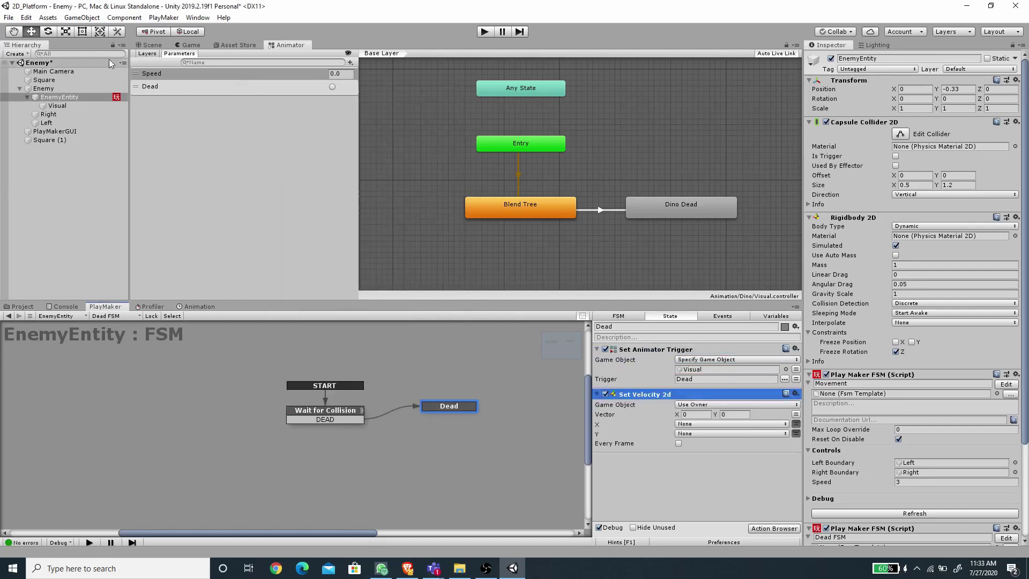
left_click(795, 424)
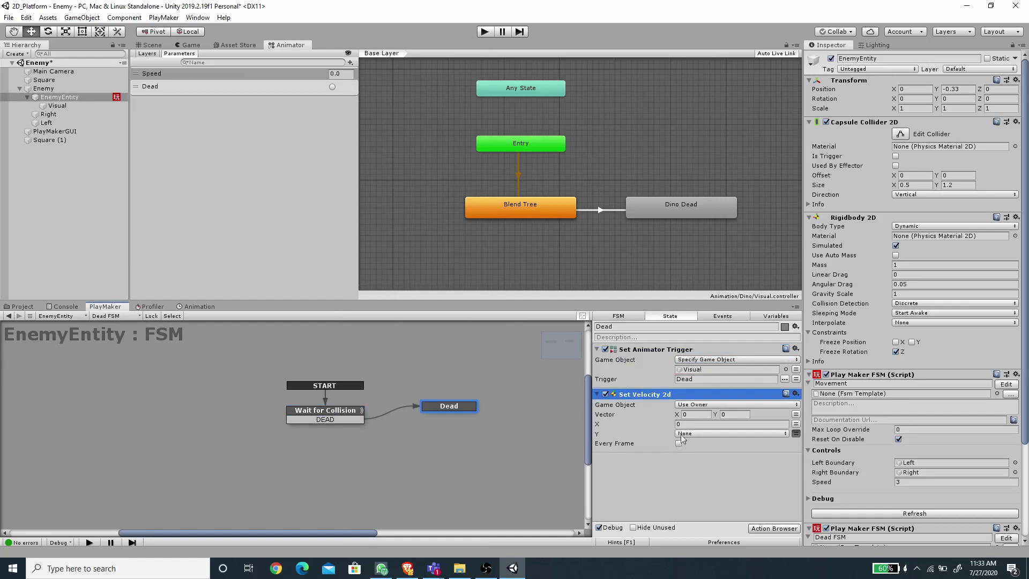
left_click(774, 527)
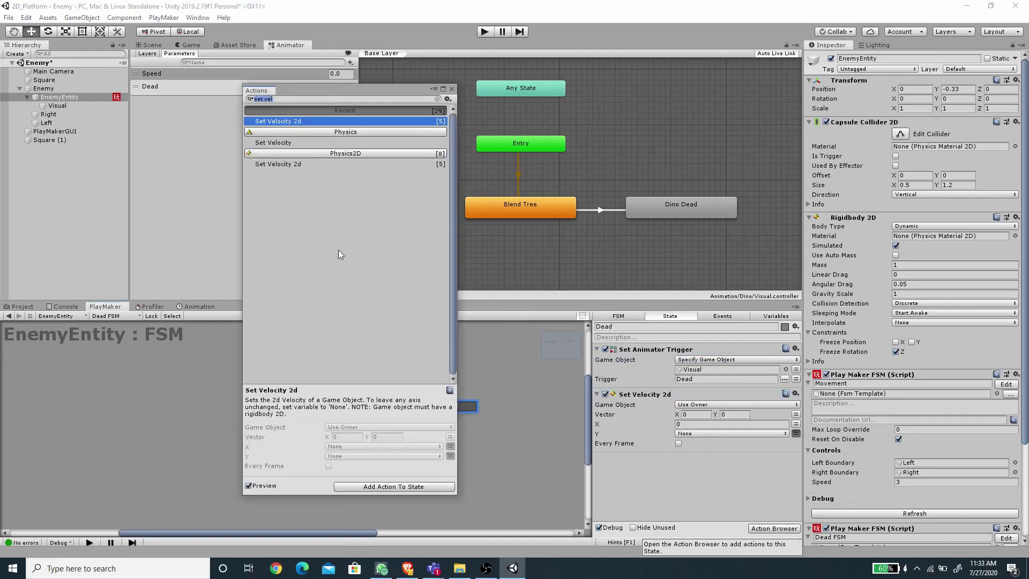
type("enab")
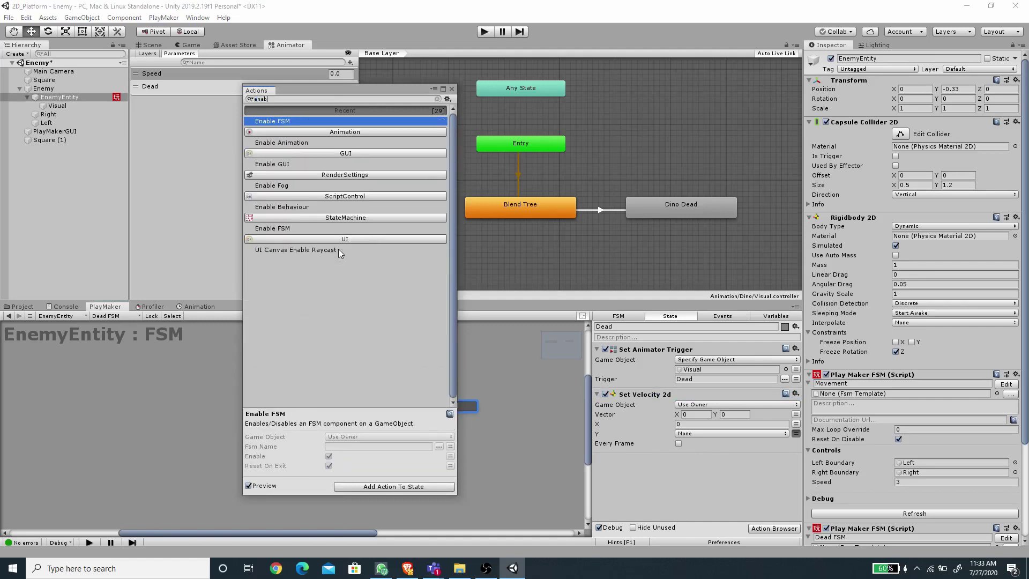
key("Return")
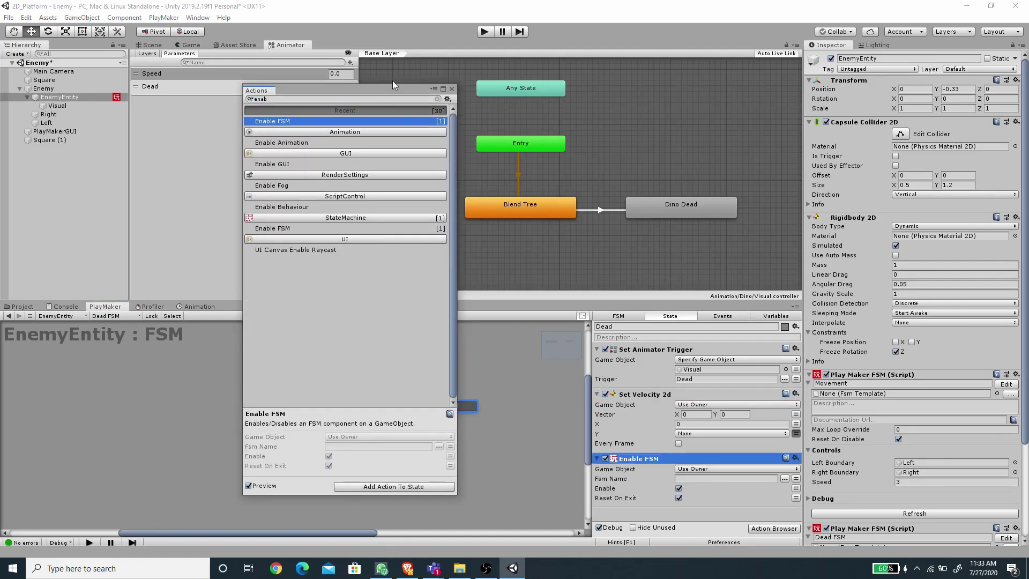
left_click(452, 89)
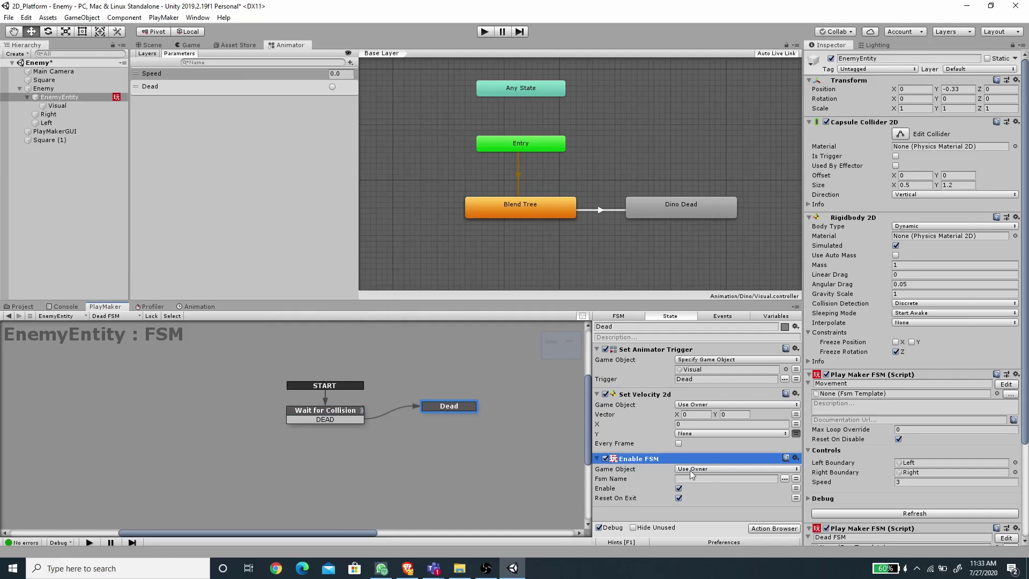
- Make Enable FSM turn off the Movement FSM with Reset On Exit unchecked, then save
left_click(784, 478)
left_click(814, 496)
left_click(679, 489)
left_click(679, 498)
key("ctrl+s")
left_click(66, 97)
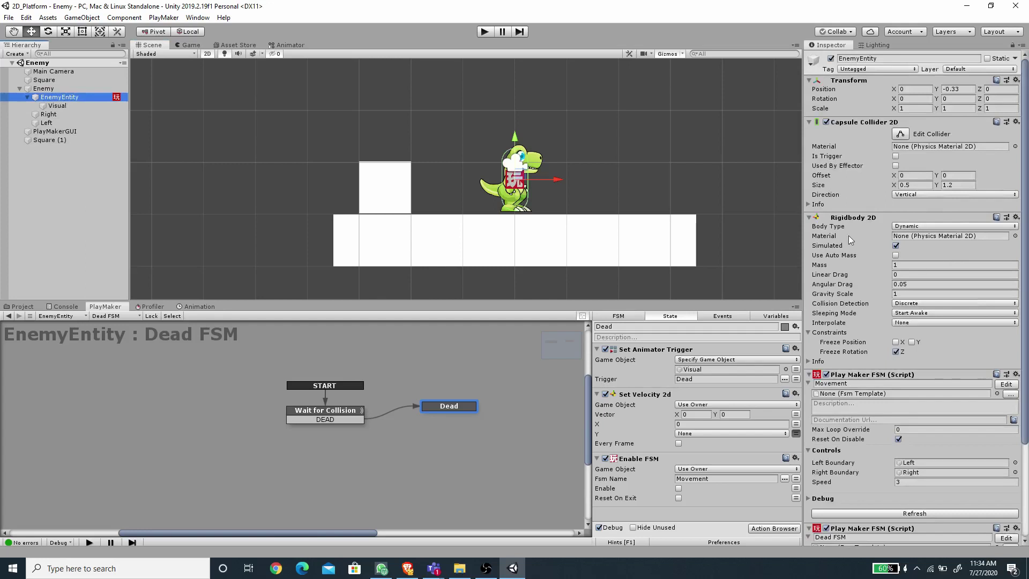
- Add a Destroy Component action that removes the CapsuleCollider2D
left_click(761, 528)
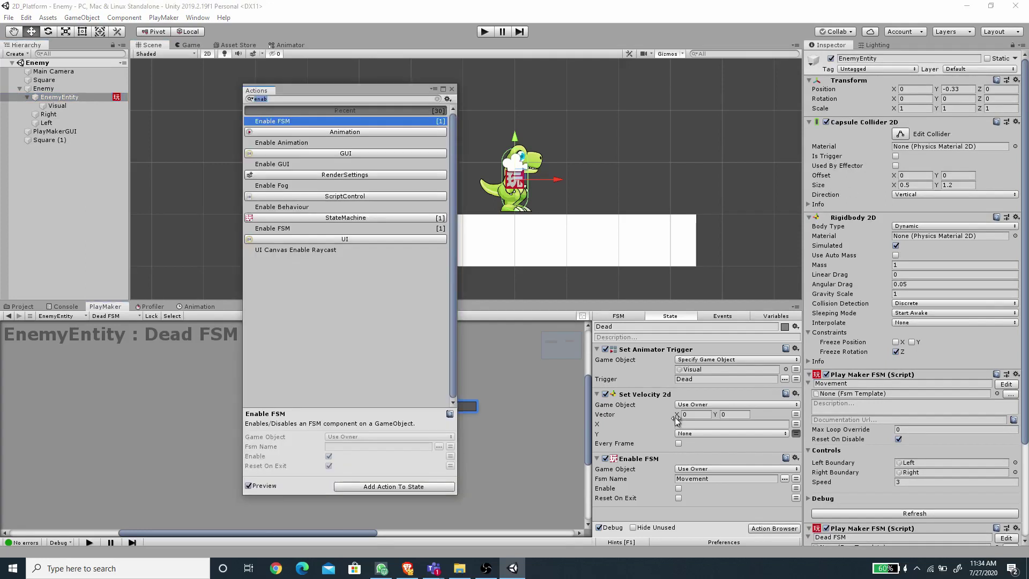
type("dest")
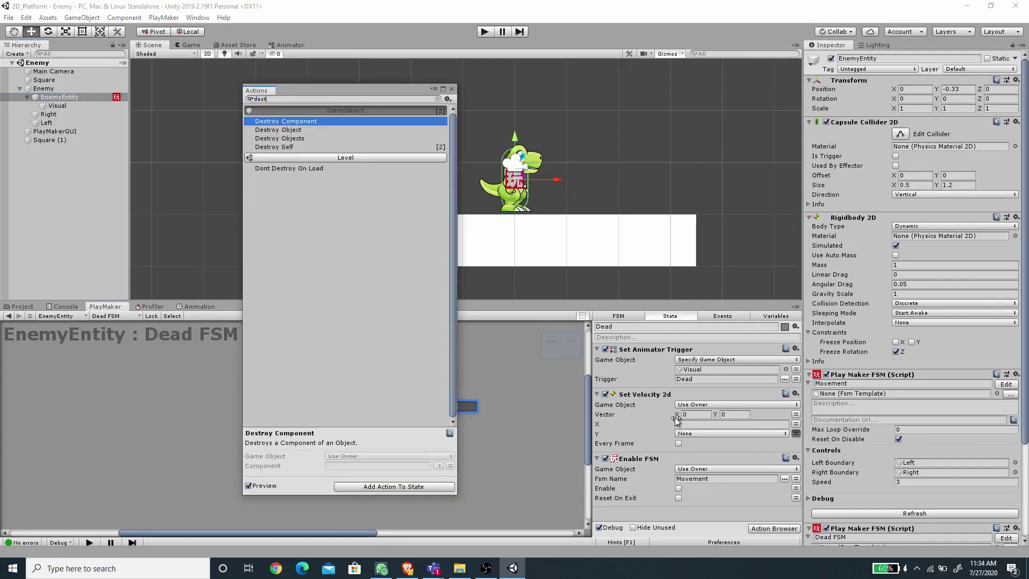
key("Return")
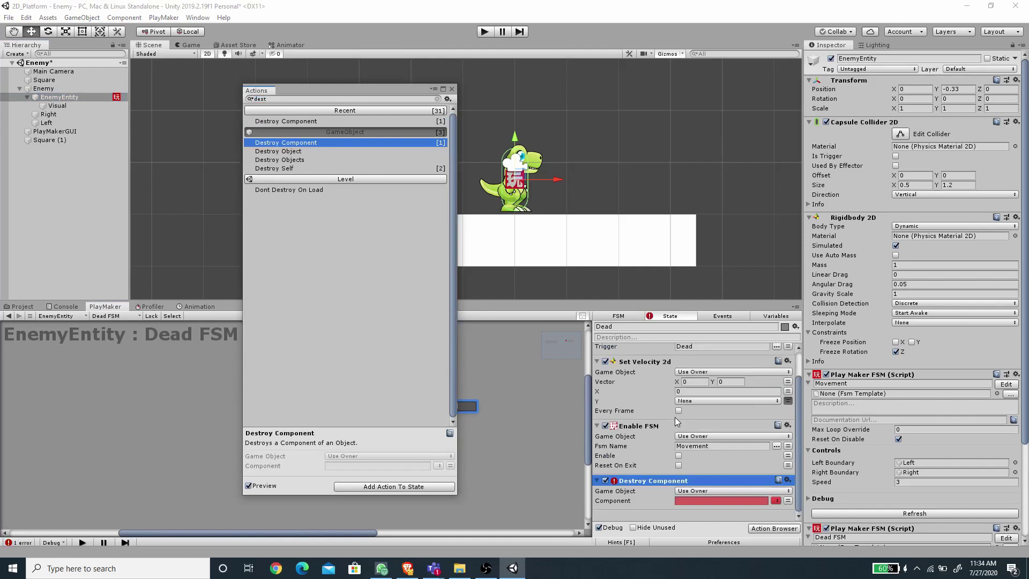
left_click(451, 89)
left_click(776, 500)
mouse_move(778, 498)
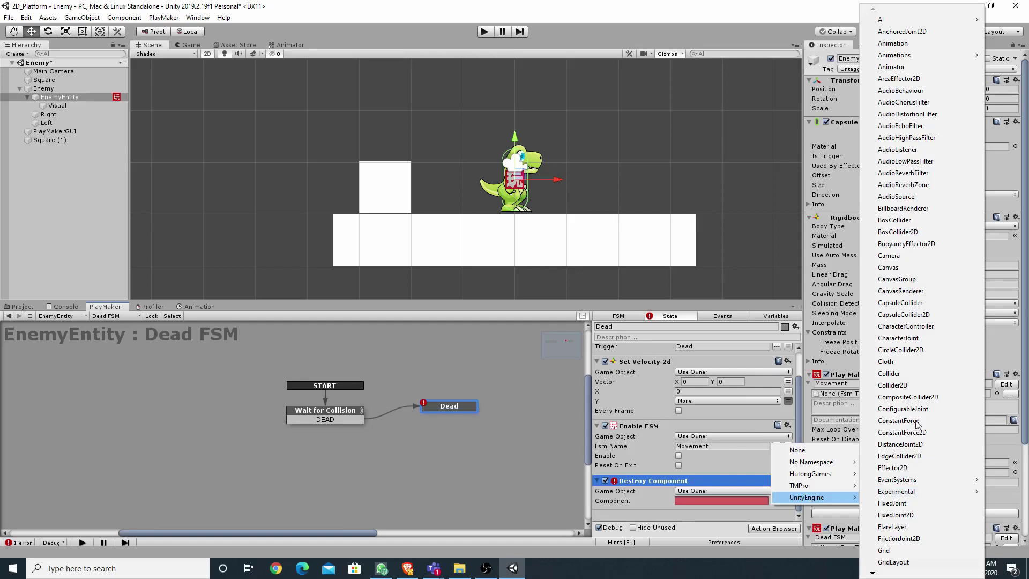
left_click(921, 314)
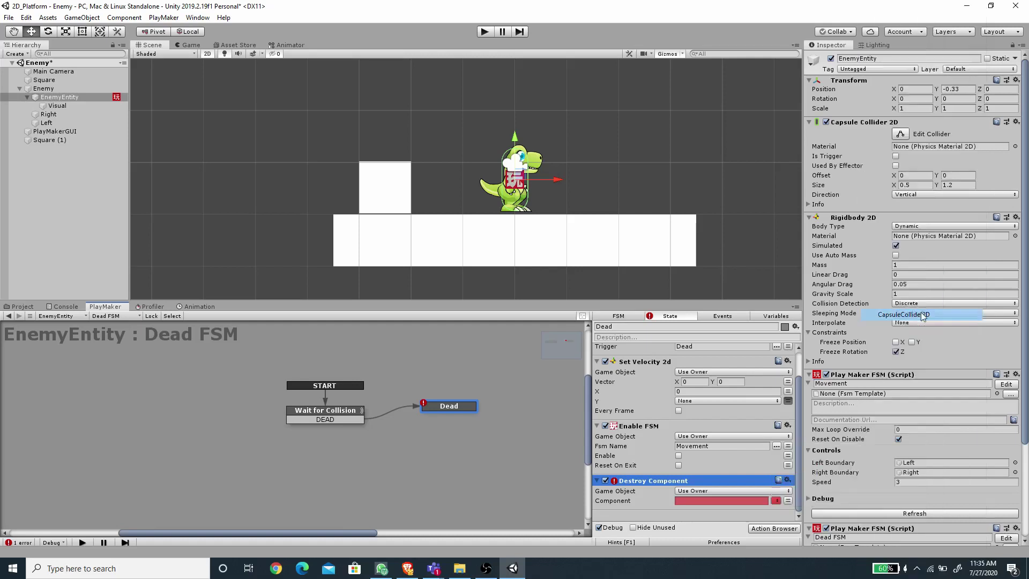
- Add a second Destroy Component action that removes the Rigidbody2D
left_click(763, 529)
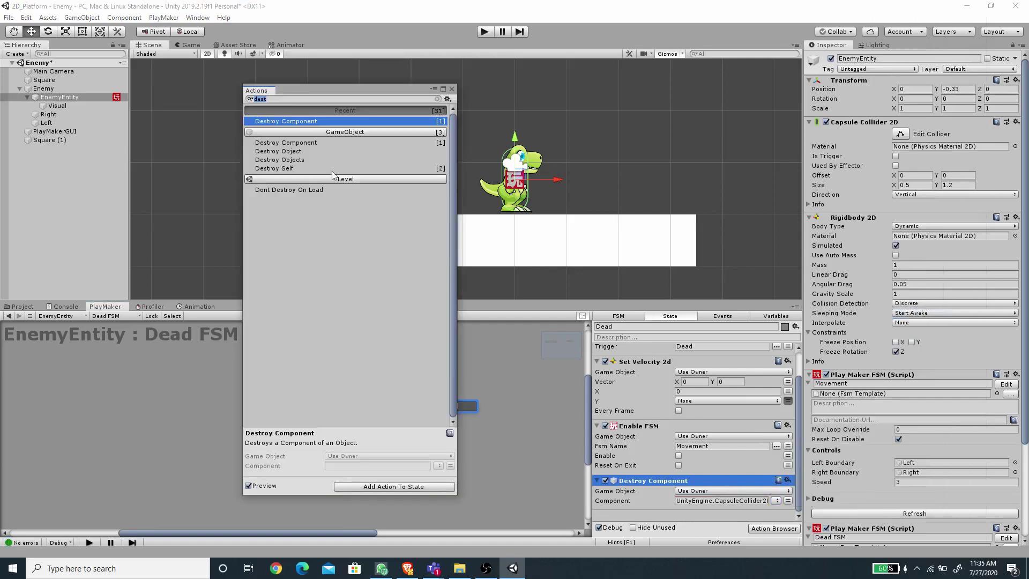
double_click(302, 142)
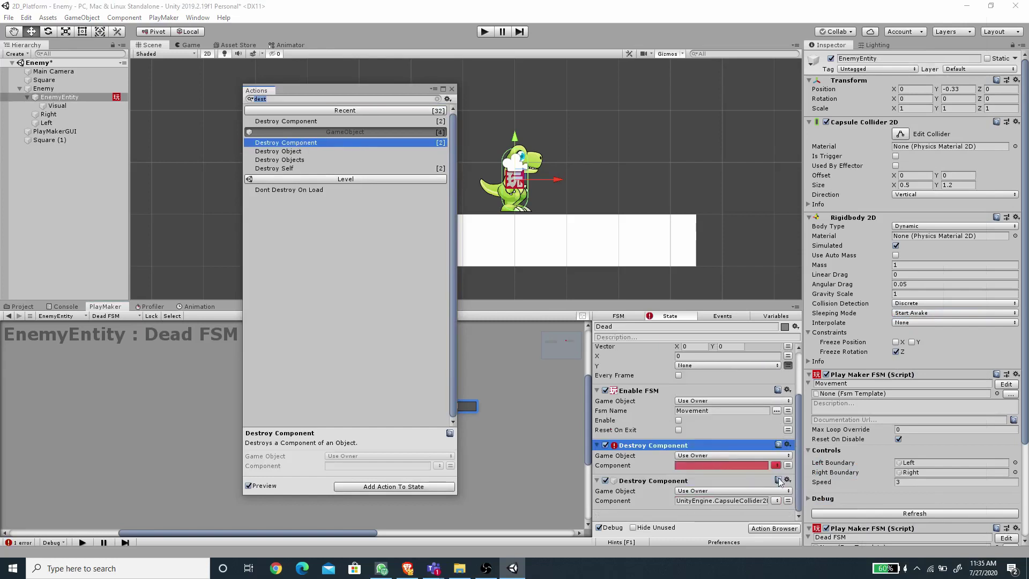
left_click(775, 465)
mouse_move(806, 524)
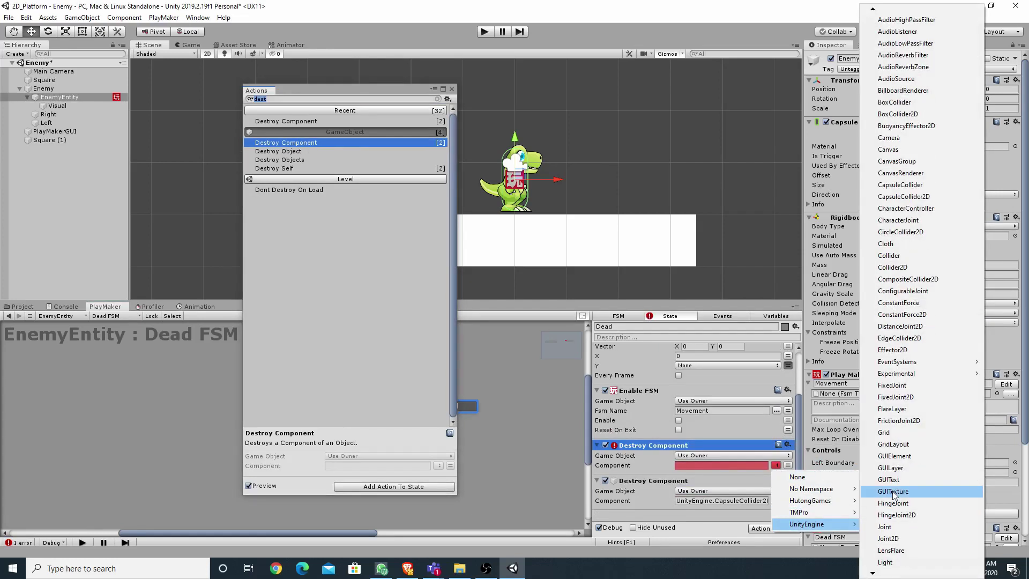
key("Down")
key("Down")
key("Down")
key("Down")
key("Down")
key("Down")
key("Down")
key("Down")
key("Down")
key("Down")
key("Down")
key("Down")
key("Down")
key("Down")
key("Down")
key("Down")
key("Down")
key("Down")
key("Down")
key("Down")
key("Down")
key("Down")
key("Down")
key("Down")
left_click(904, 411)
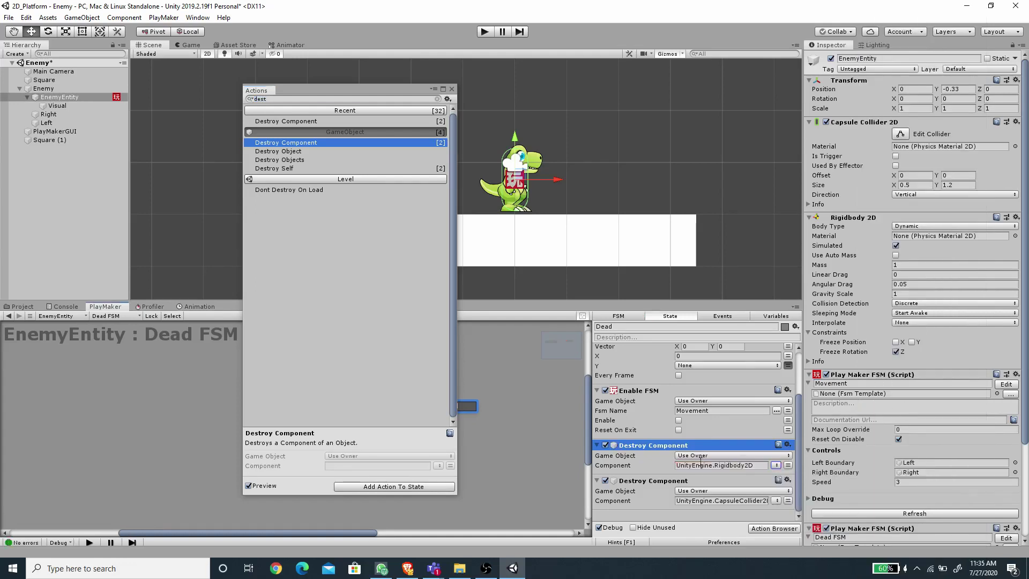
left_click(452, 90)
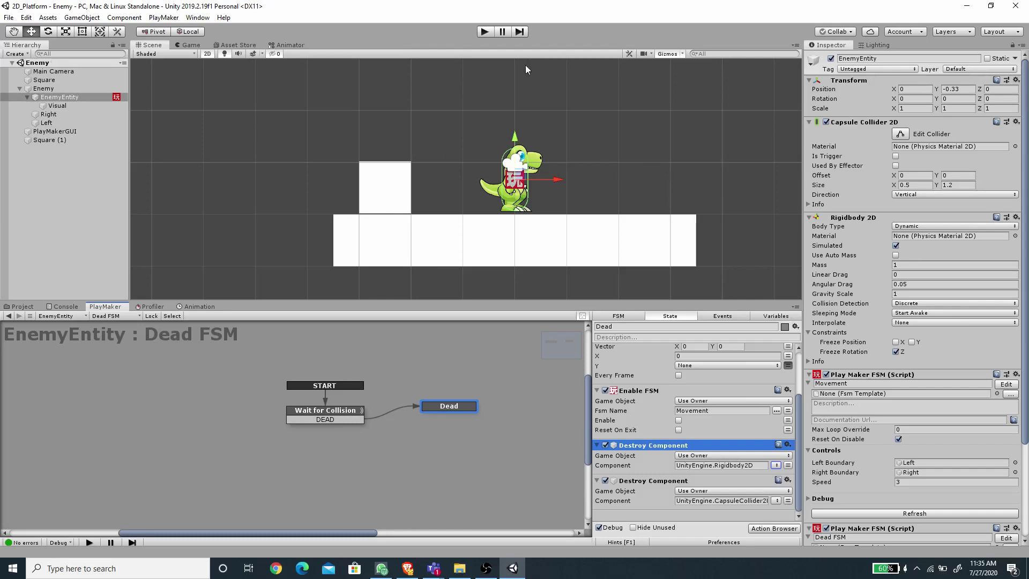
- Play-test the Enemy scene until the dinosaur reaches its Dead state, then stop the run
left_click(483, 32)
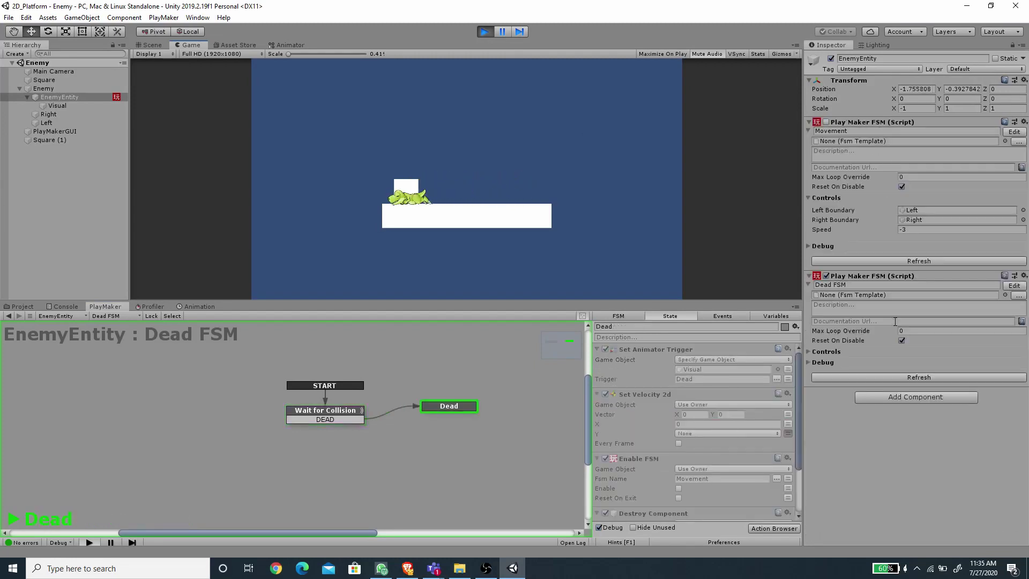
left_click(487, 37)
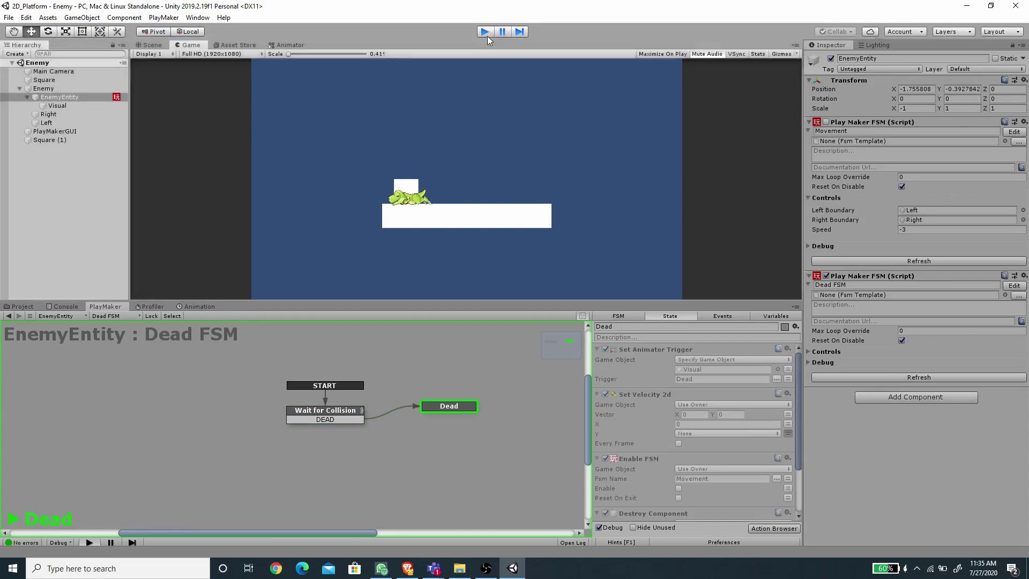
- Save the Enemy object as an Enemy prefab in Assets/Prefabs
left_click(22, 306)
left_click(51, 90)
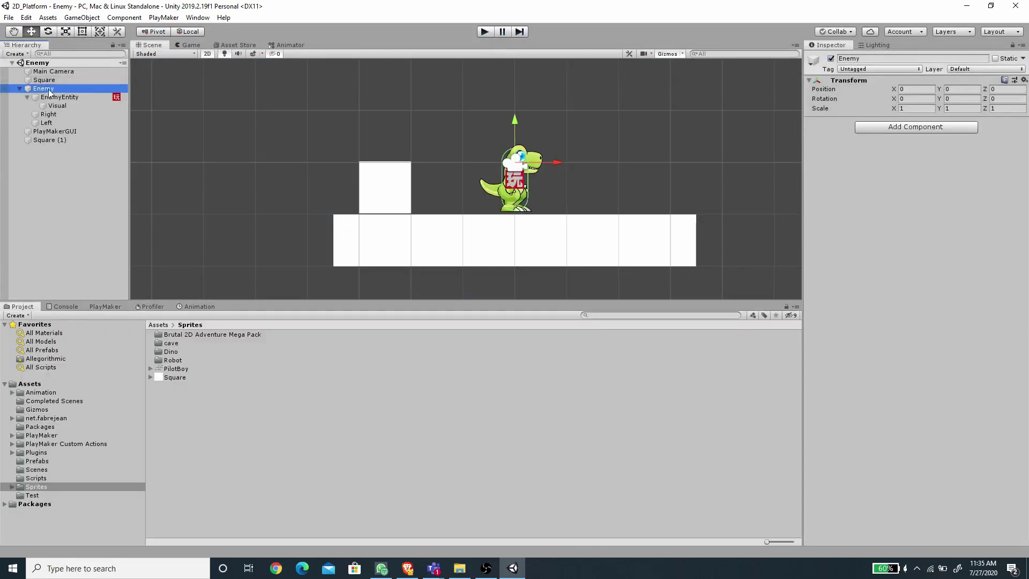
left_click(37, 462)
left_click_drag(43, 88, 210, 442)
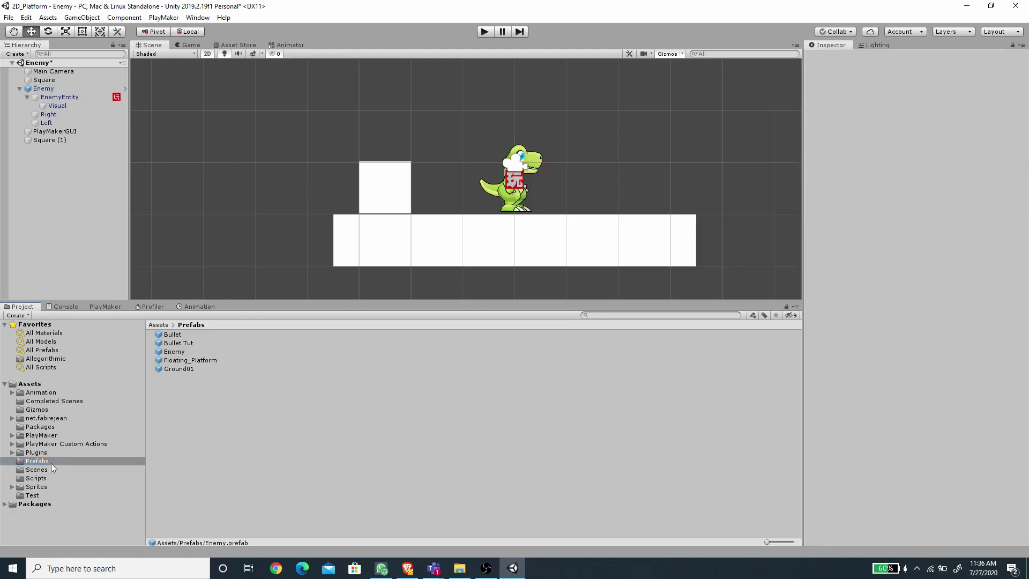
- Save the Enemy scene and open the 2D_Platformer scene
left_click(37, 470)
double_click(187, 335)
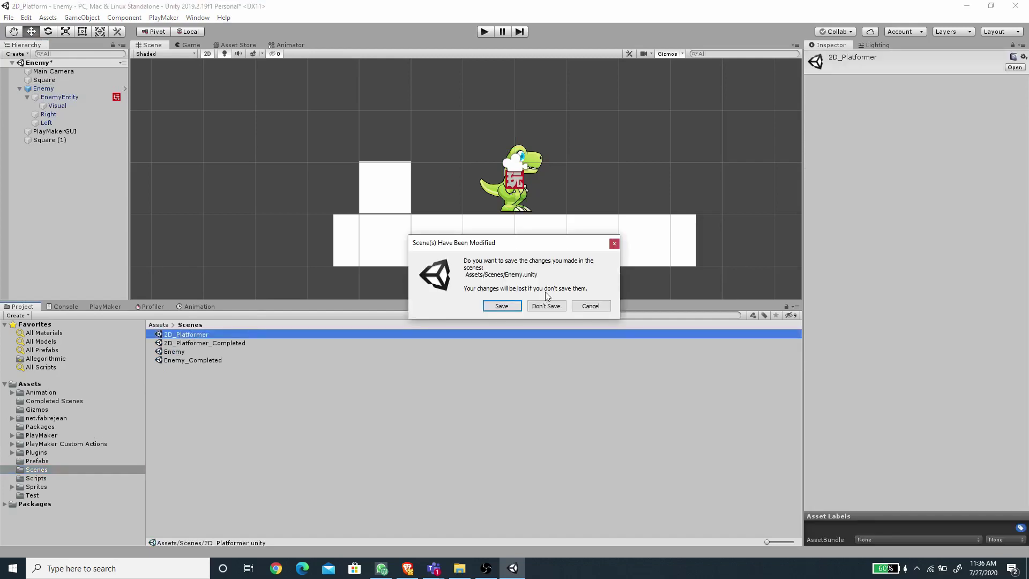
left_click(507, 307)
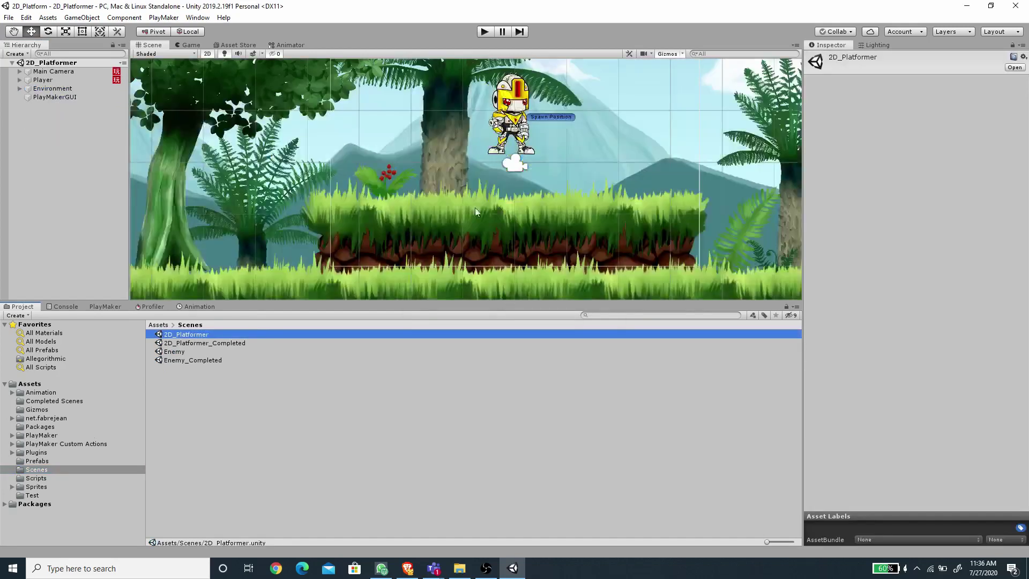
- Inspect the Spawn Bullet state's actions in the Player's Shooting FSM
left_click(45, 81)
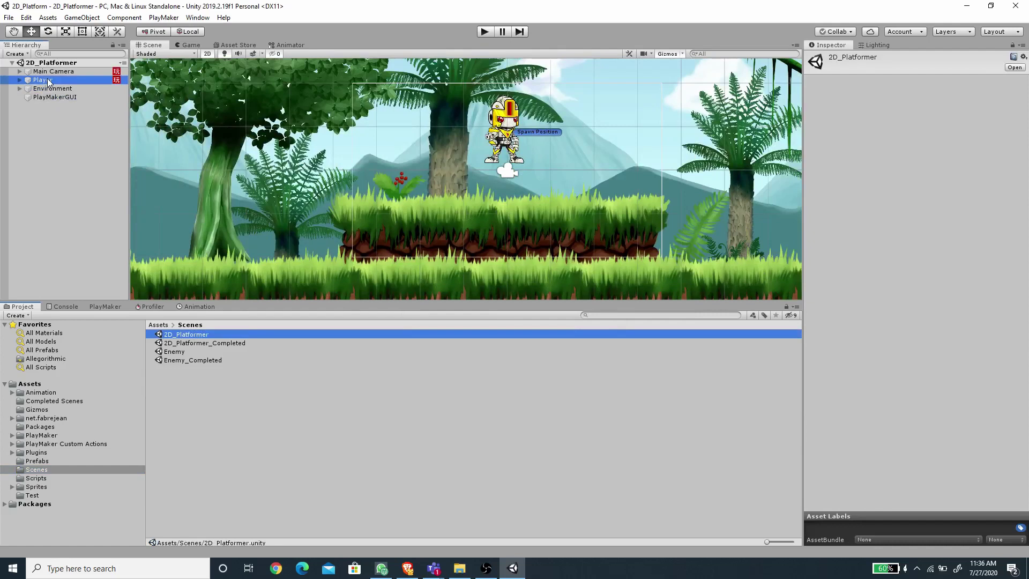
scroll(878, 375, "down", 10)
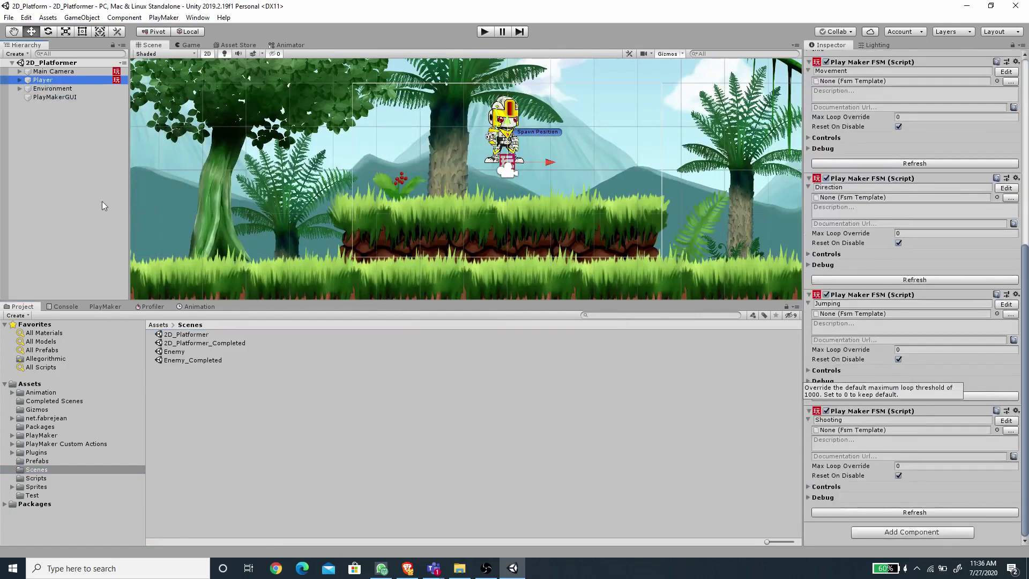
left_click(106, 306)
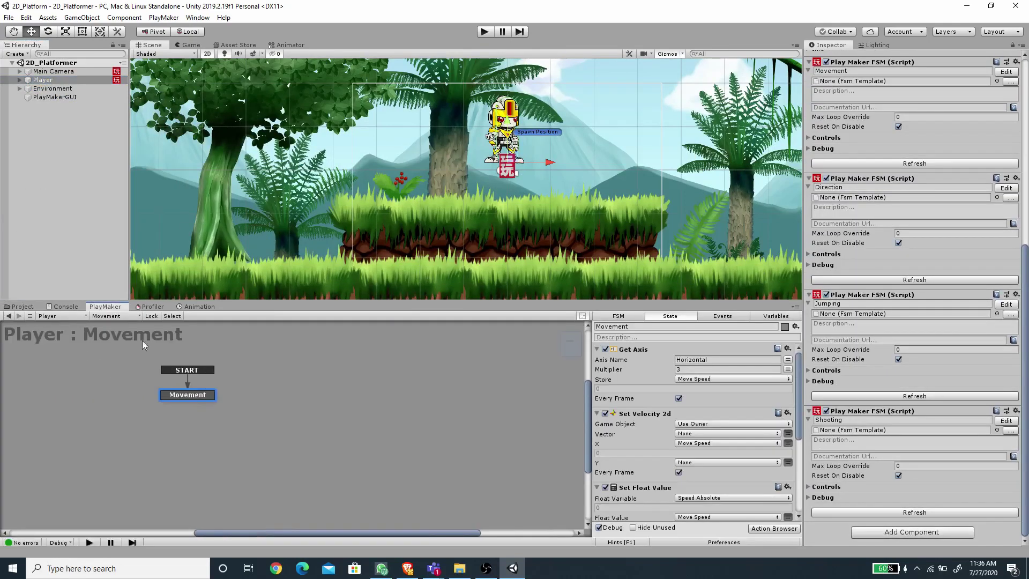
left_click(113, 317)
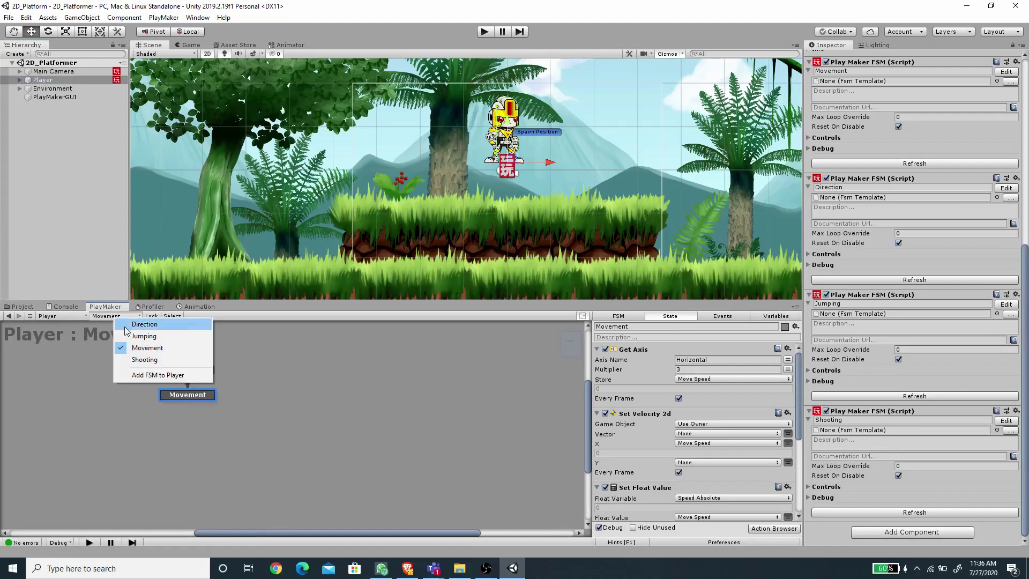
left_click(131, 361)
left_click(71, 428)
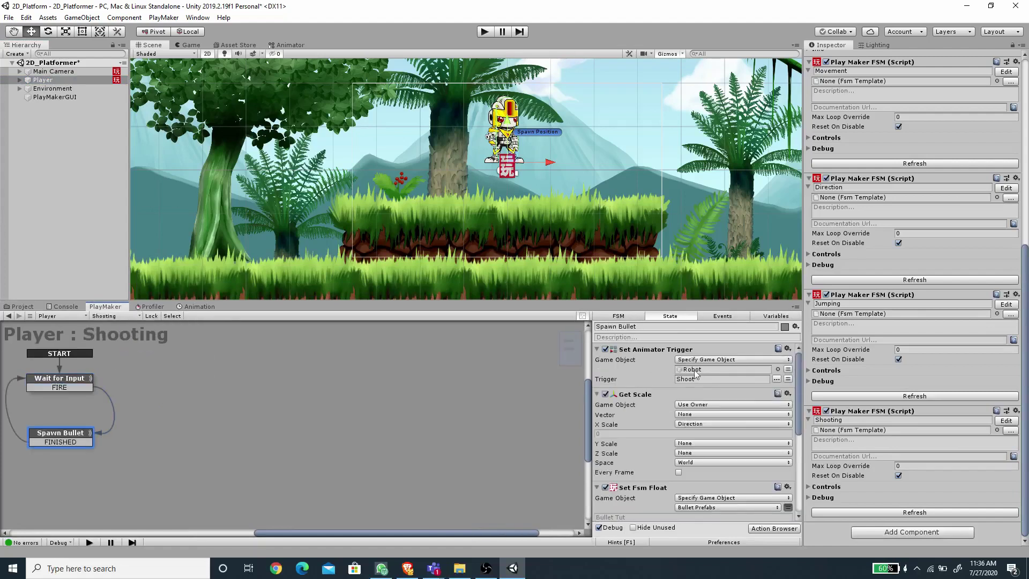
scroll(677, 482, "down", 3)
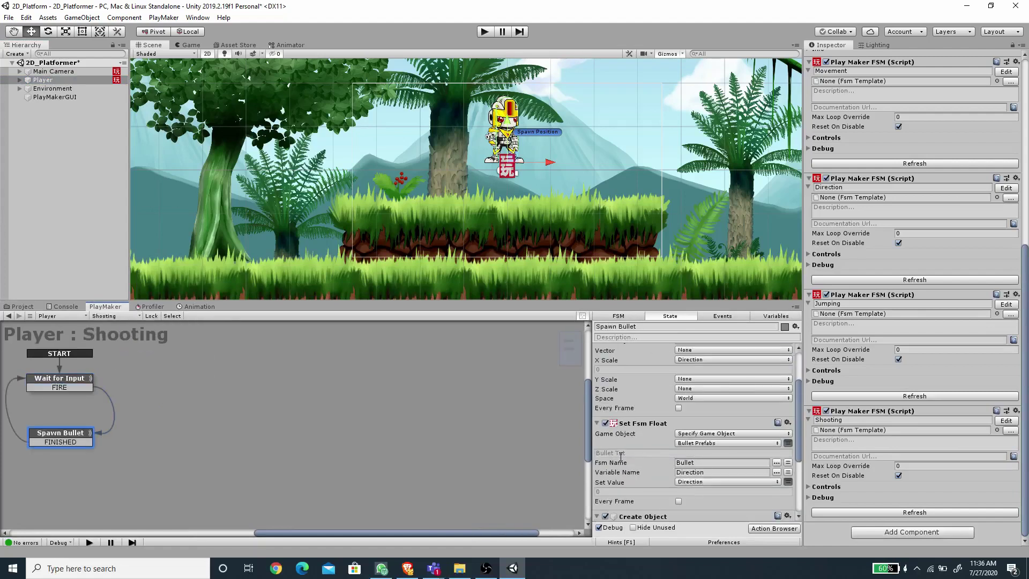
key("ctrl+5")
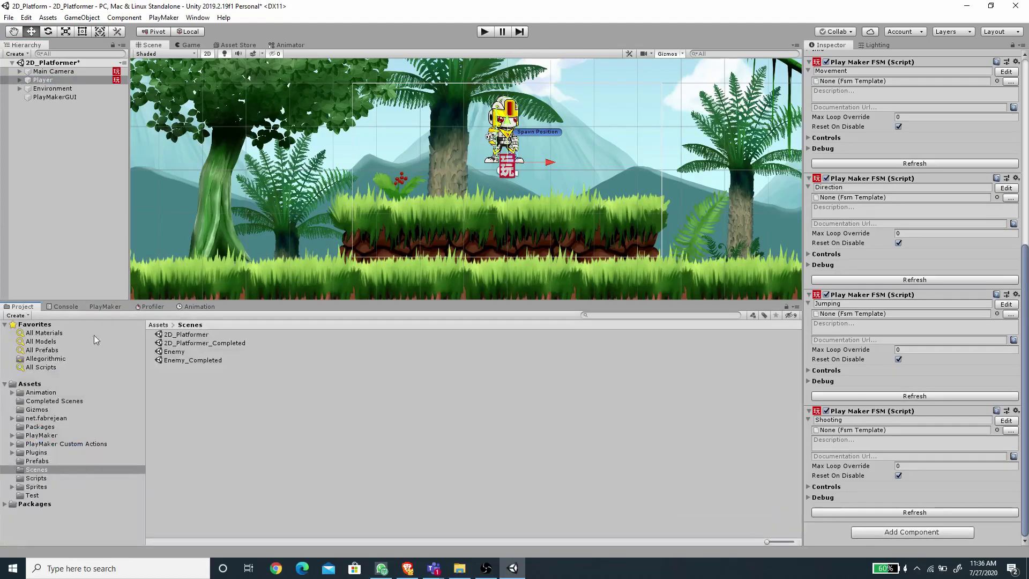
- Set the Bullet Tut prefab's tag to PlayerBullet
left_click(46, 462)
left_click(179, 343)
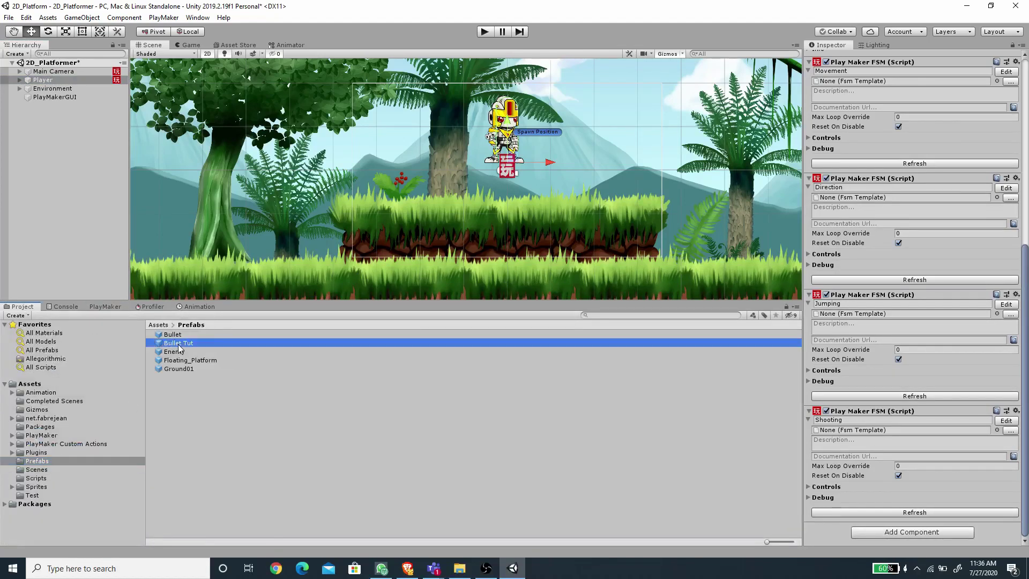
scroll(891, 162, "up", 5)
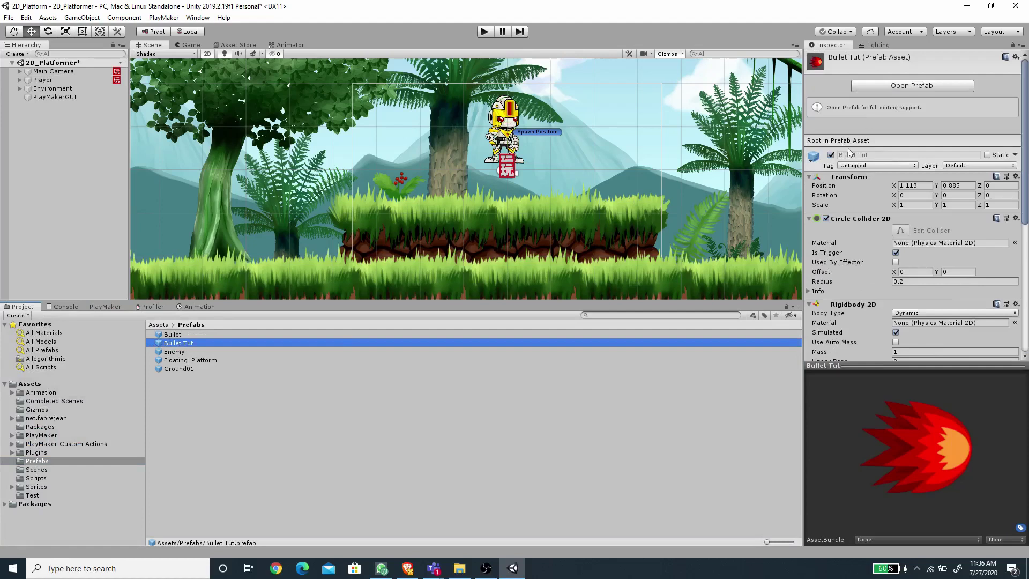
left_click(863, 166)
left_click(877, 306)
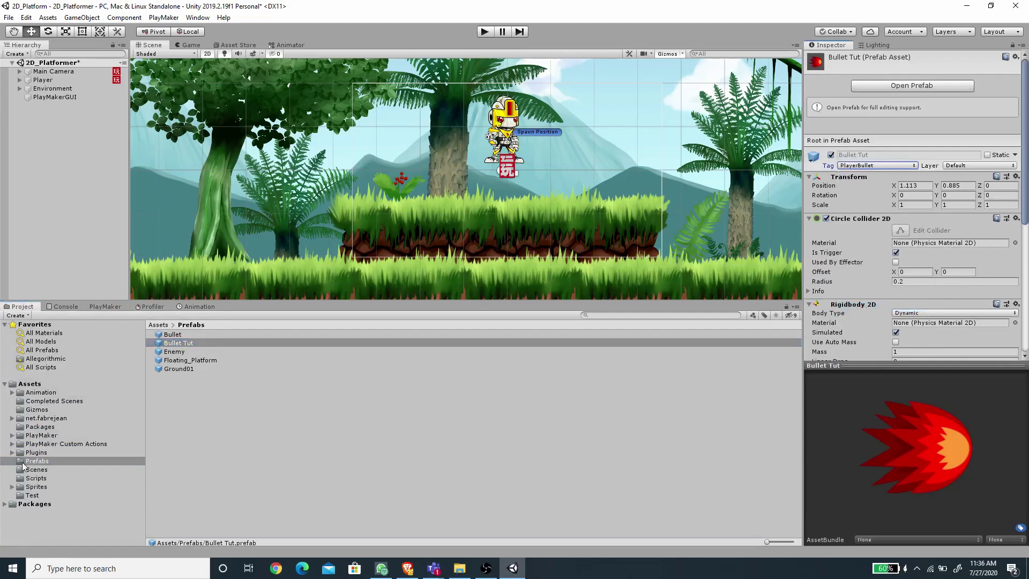
- Pan the Scene view right across the jungle level and cancel the prefab replacement dialog
key("Right")
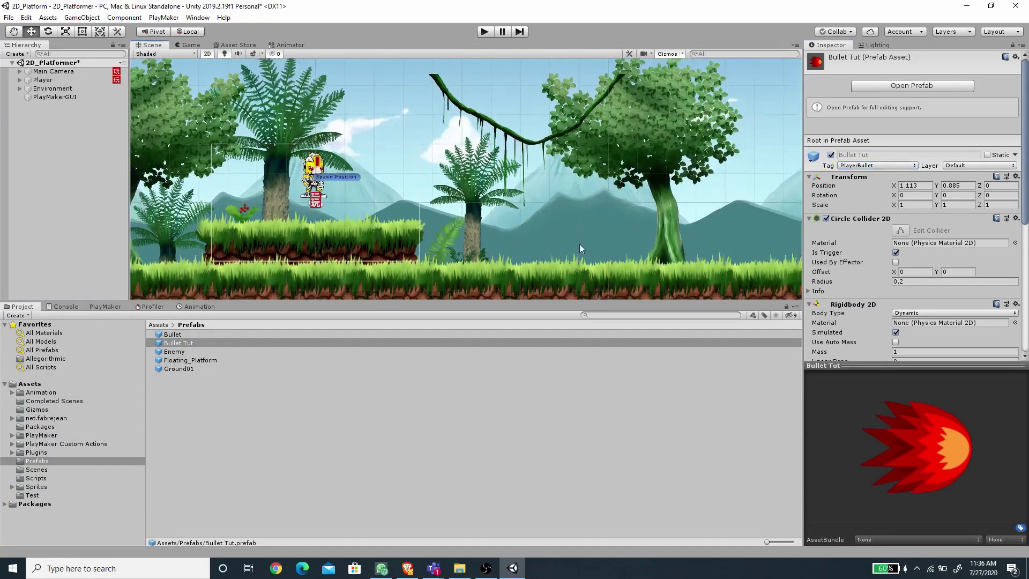
key("Right")
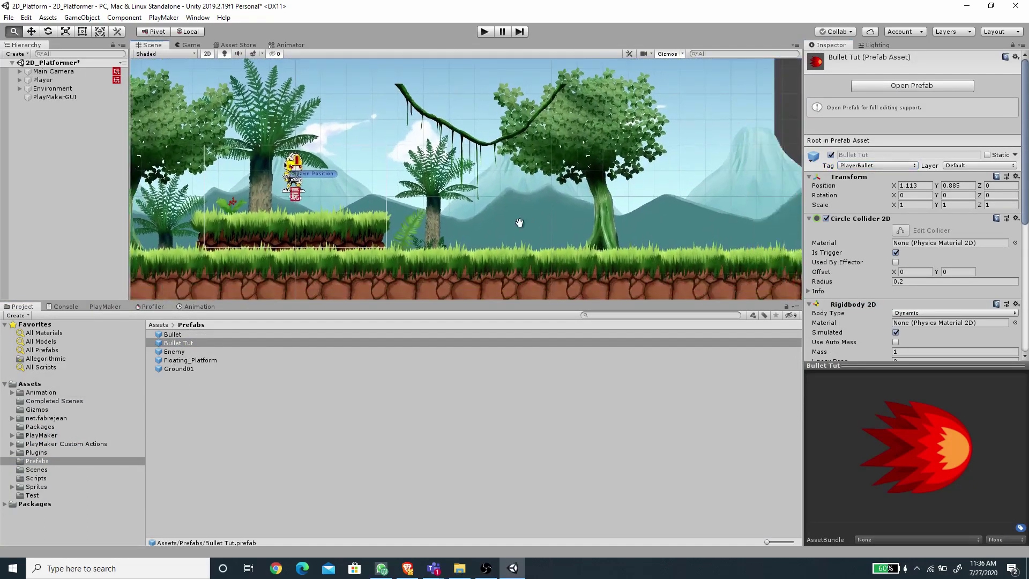
mouse_move(172, 348)
left_mouse_down()
mouse_move(313, 281)
mouse_move(510, 224)
mouse_move(316, 355)
mouse_move(187, 346)
left_mouse_up()
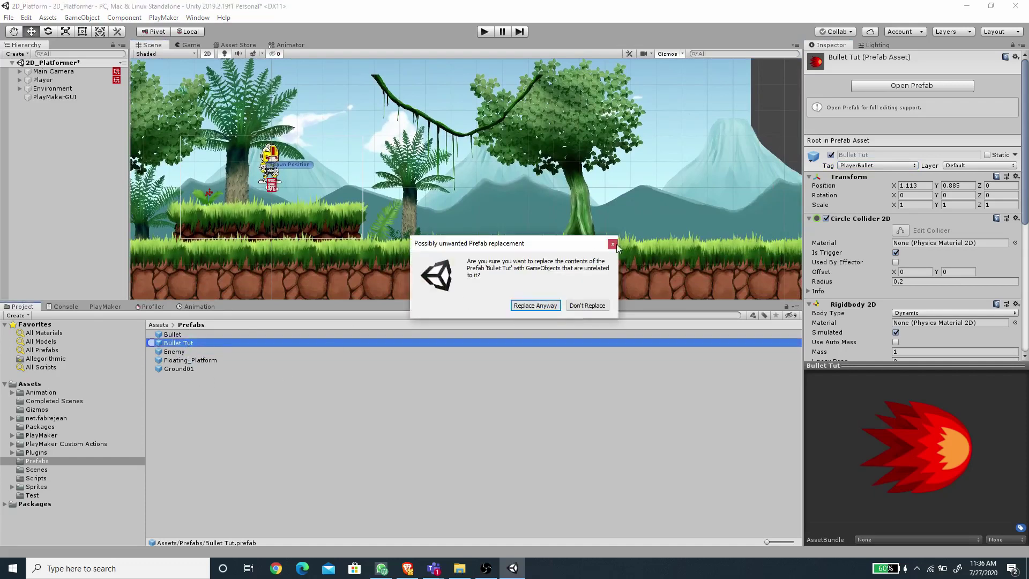
left_click(614, 245)
left_click(175, 352)
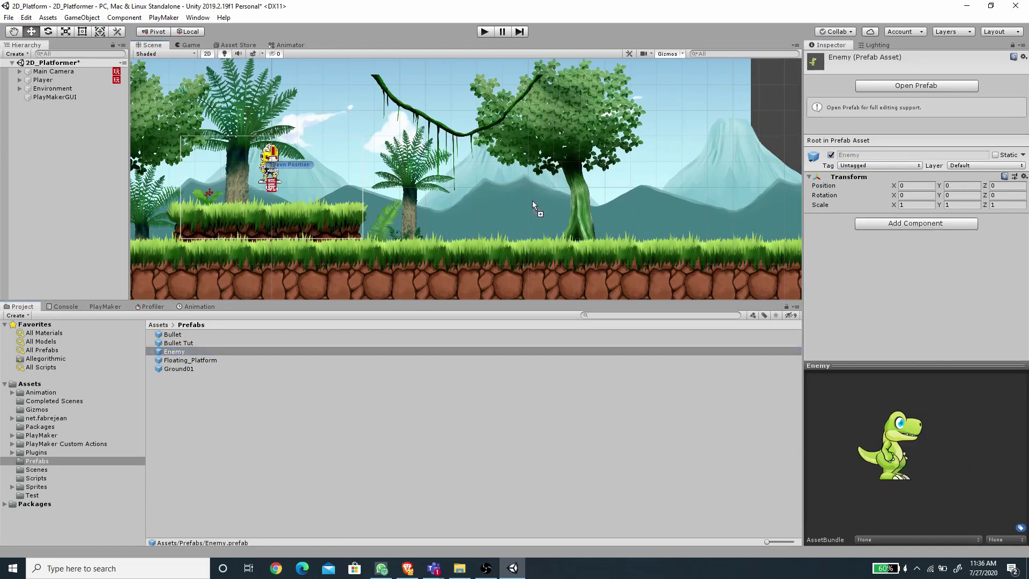
- Drop an Enemy instance onto the jungle ground at about X 9.93, Y -1.12
left_click_drag(174, 351, 532, 201)
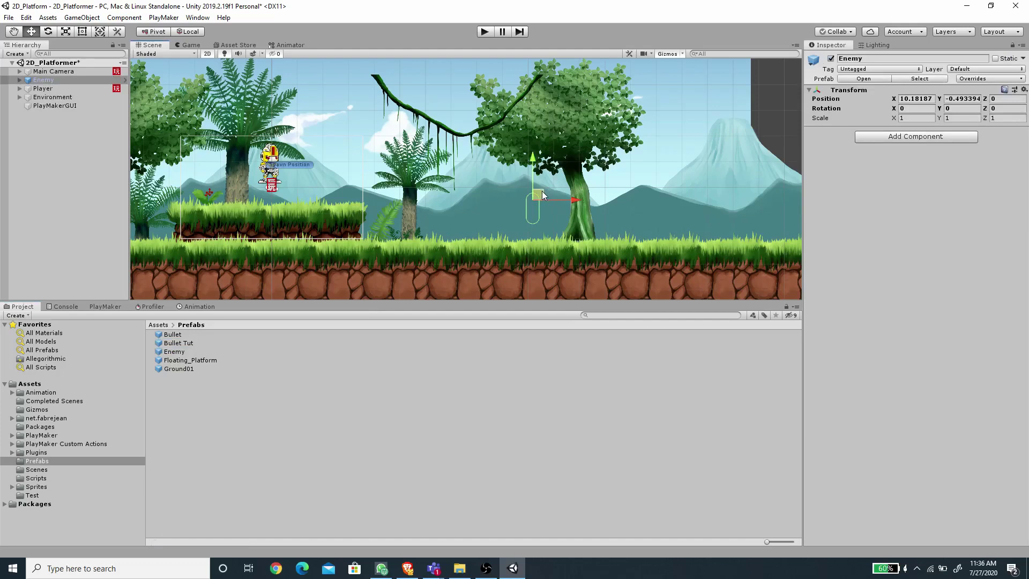
left_click_drag(542, 191, 543, 209)
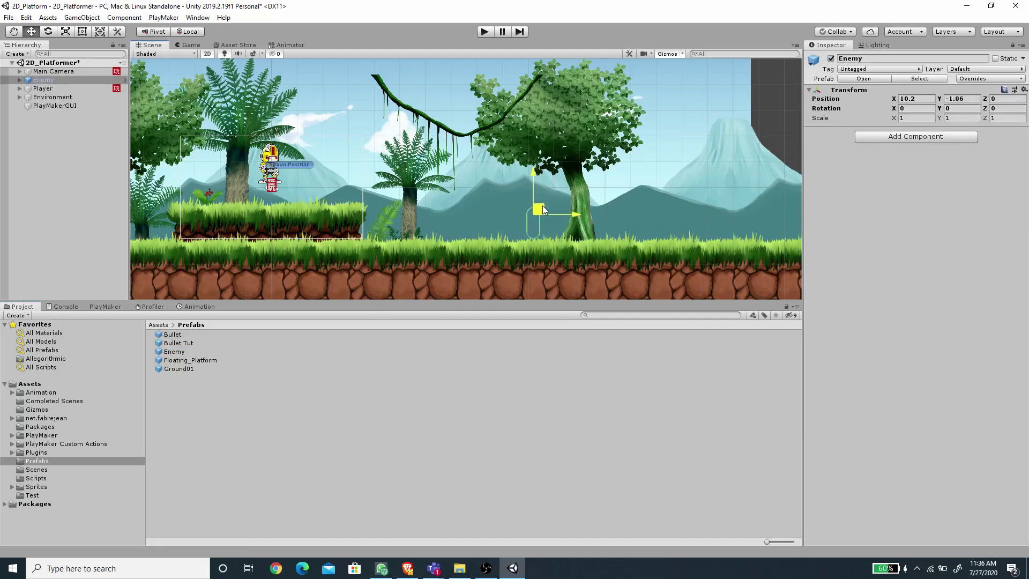
left_click(20, 80)
left_click(27, 88)
- Put the Visual sprite on the Midground sorting layer and apply all overrides to the Enemy prefab
left_click(56, 99)
left_click(20, 122)
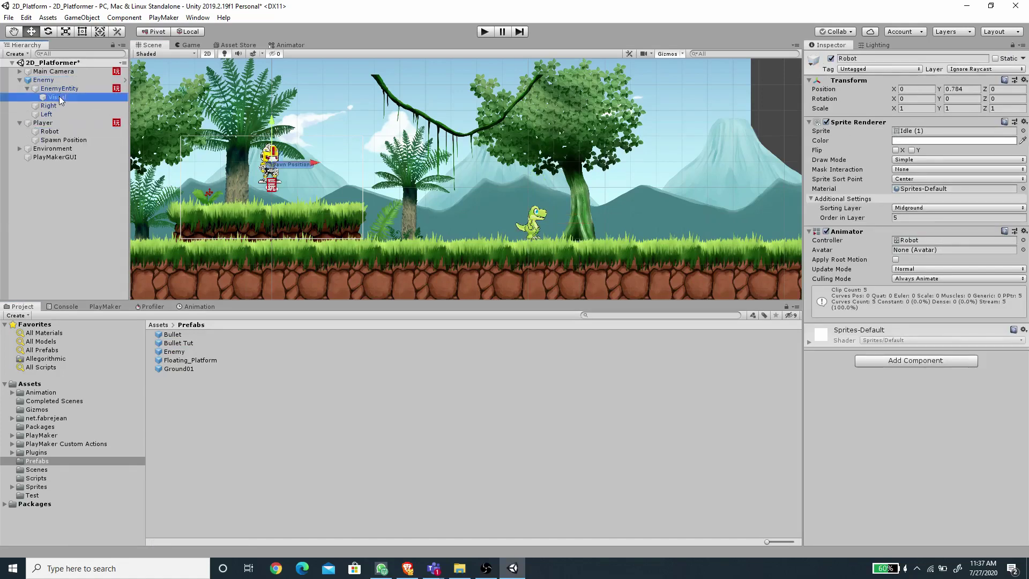
left_click(920, 208)
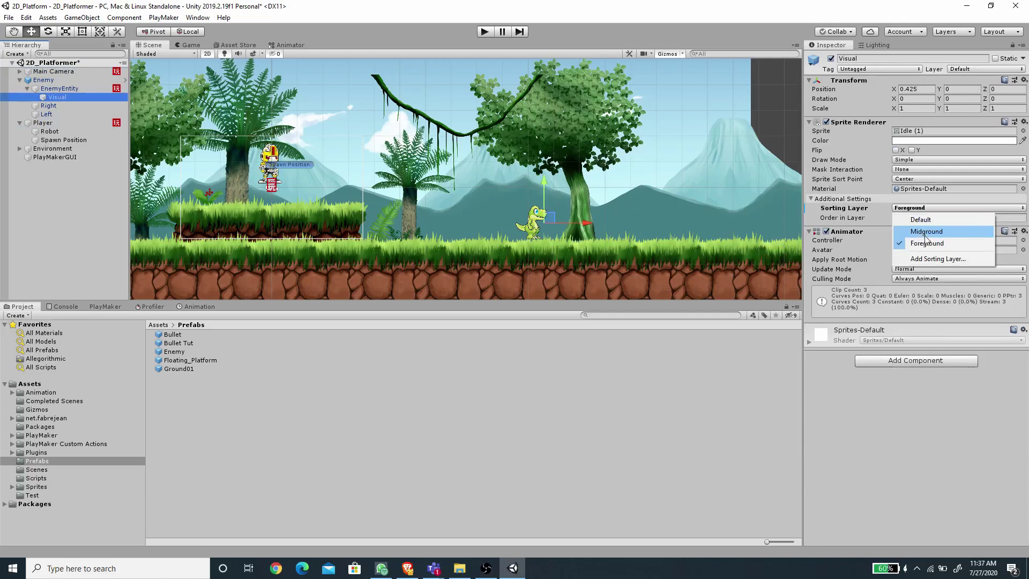
left_click(913, 230)
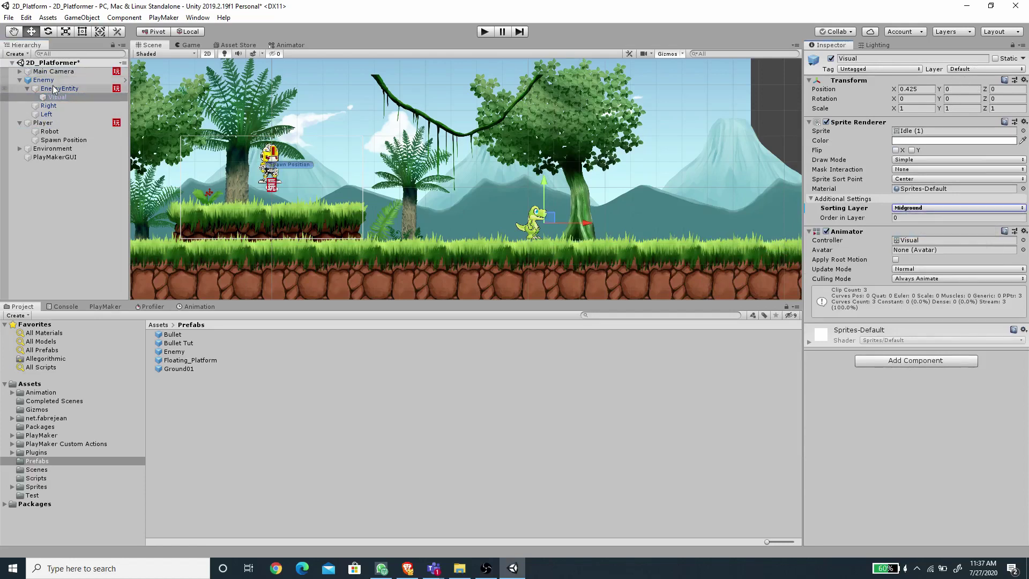
left_click(43, 80)
left_click(982, 80)
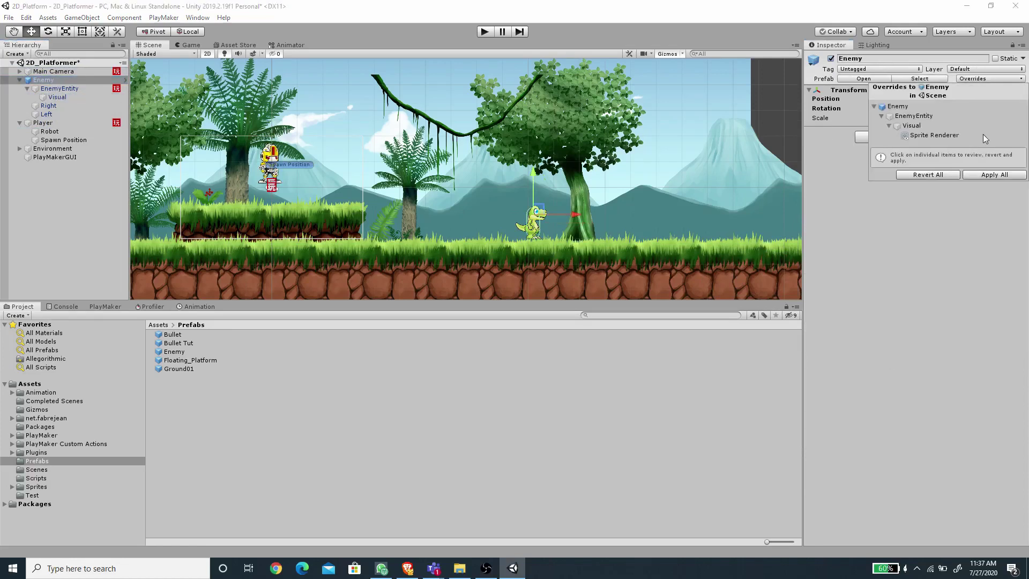
left_click(995, 174)
- Nudge the Enemy to X 9.95, Y -1.1 between its Right and Left points and save the scene
left_click_drag(543, 208, 534, 210)
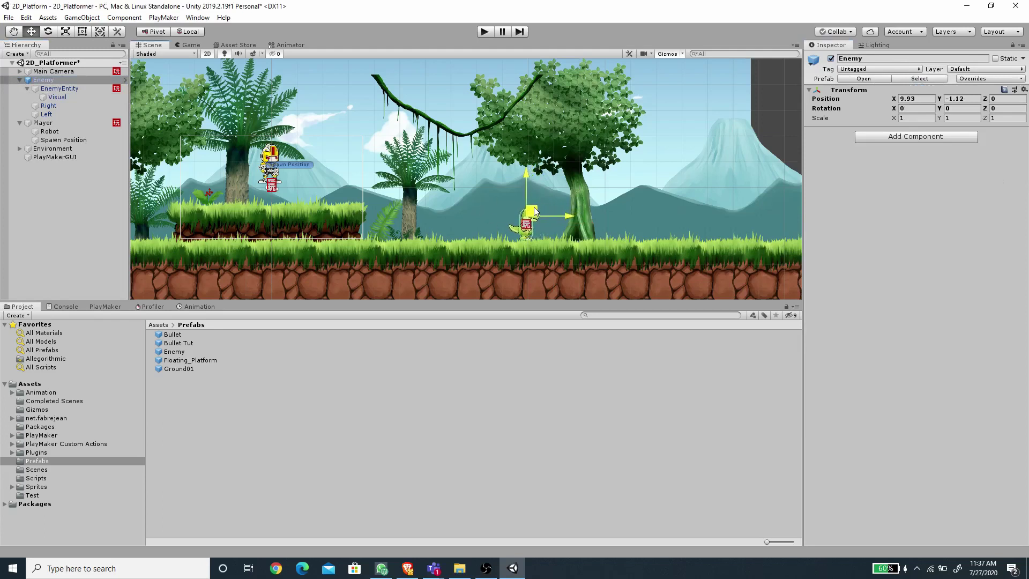
left_click(50, 107)
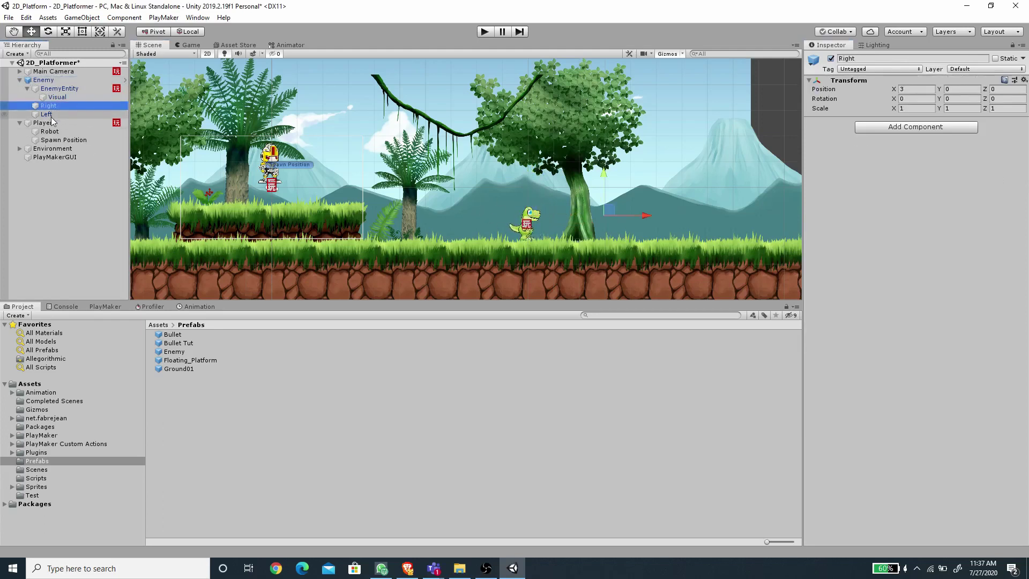
left_click(47, 115)
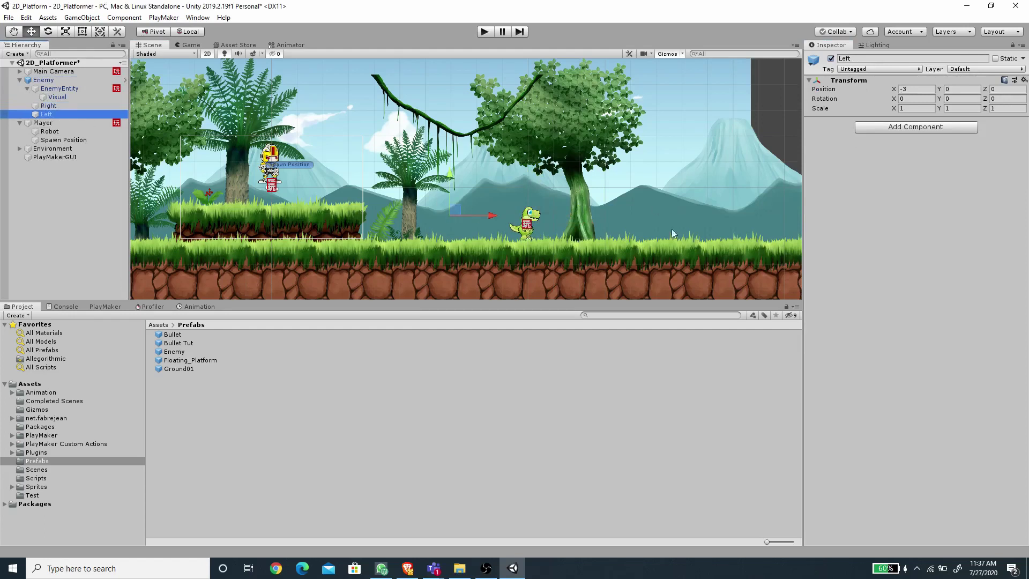
left_click(44, 80)
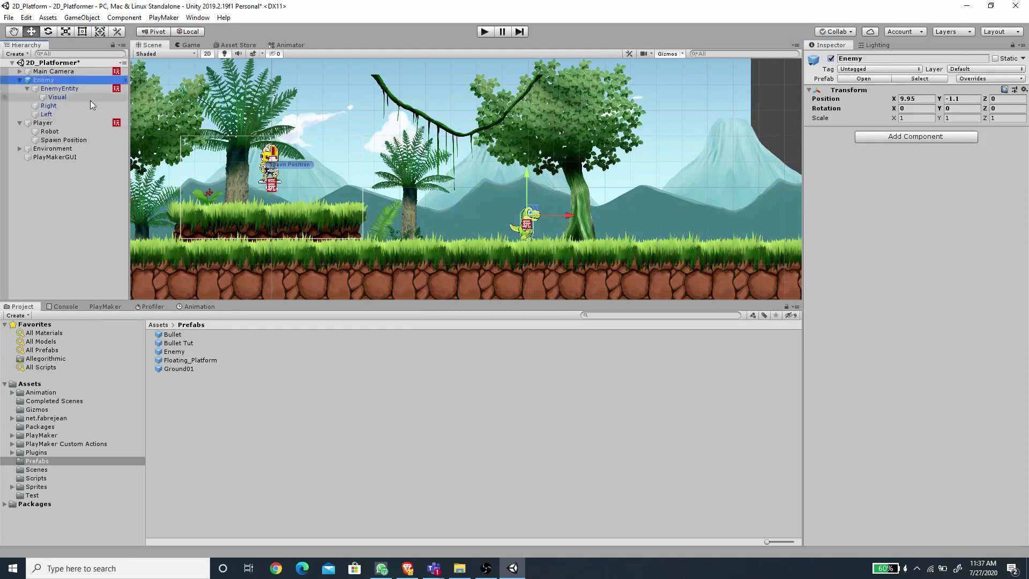
key("ctrl+s")
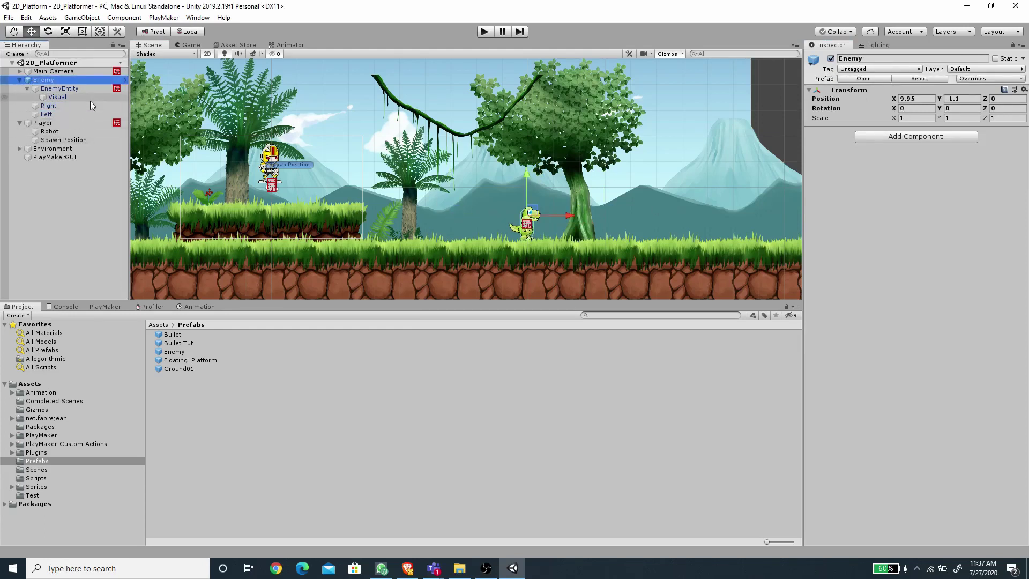
left_click(484, 32)
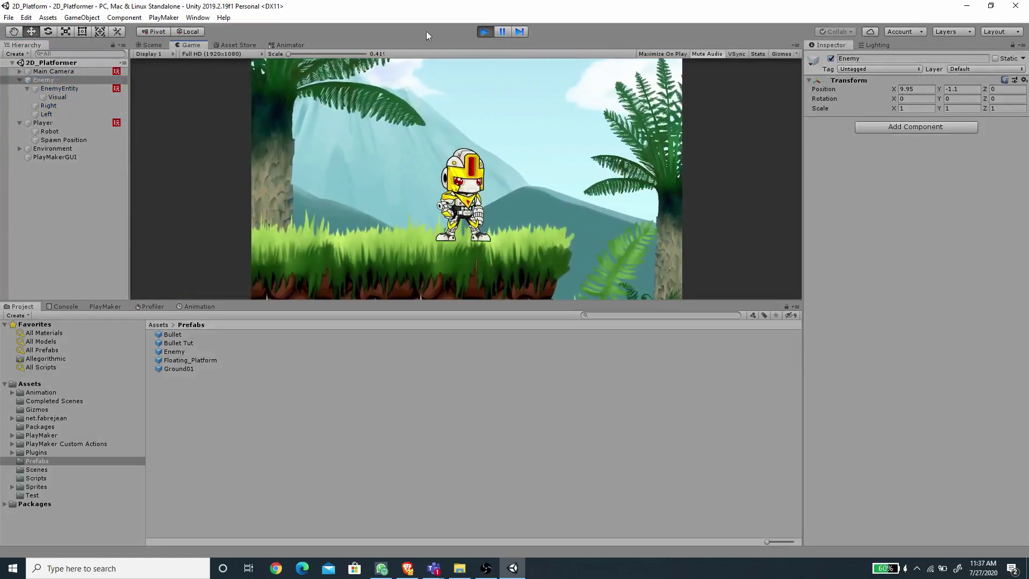
- During the run, set Main Camera Size to 4 and shoot at the dinosaur
left_click(57, 72)
left_click(913, 174)
type("5")
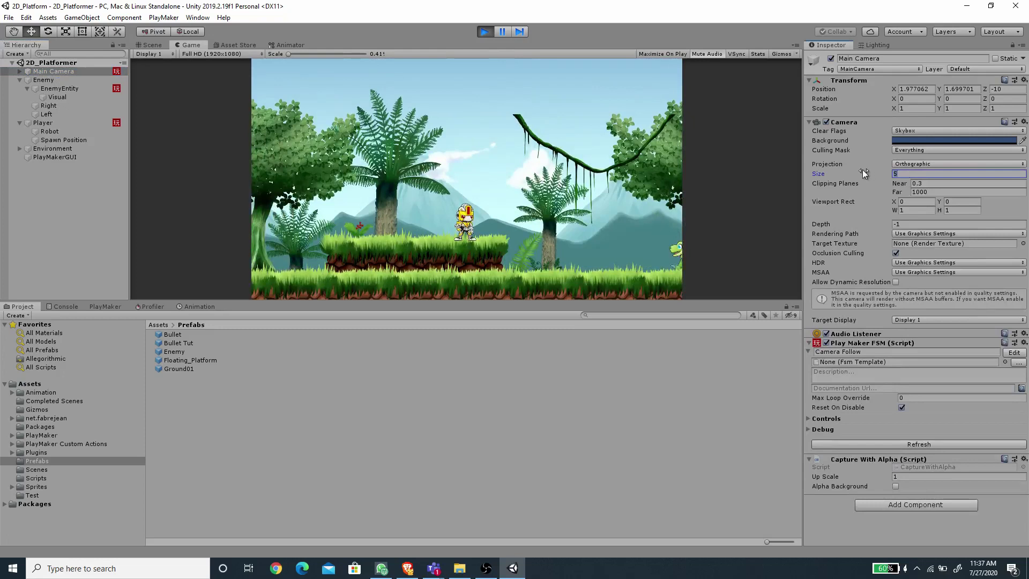
key("BackSpace")
type("4")
left_click(502, 158)
key("Right")
key("Right")
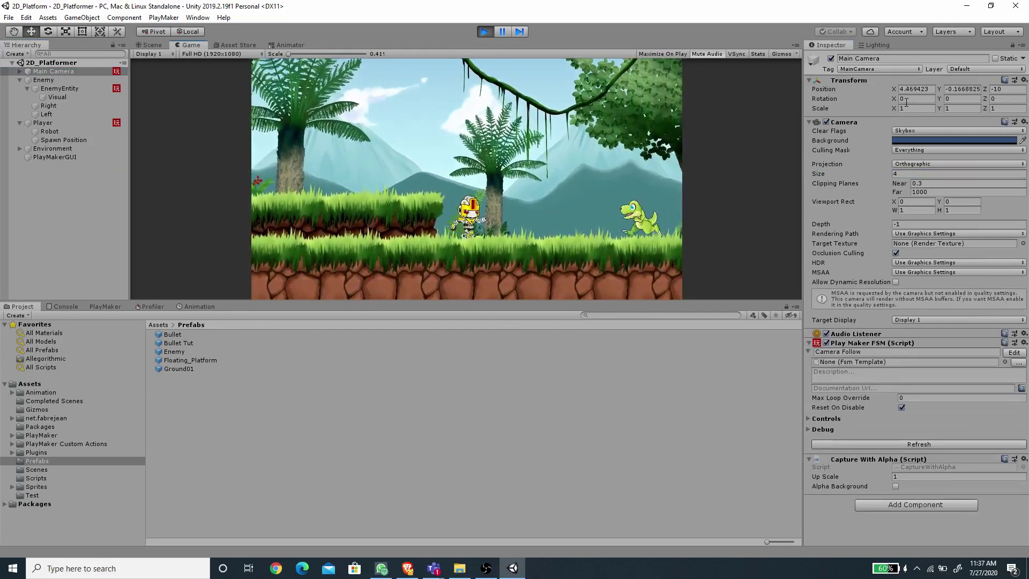
key("Right")
key("ctrl")
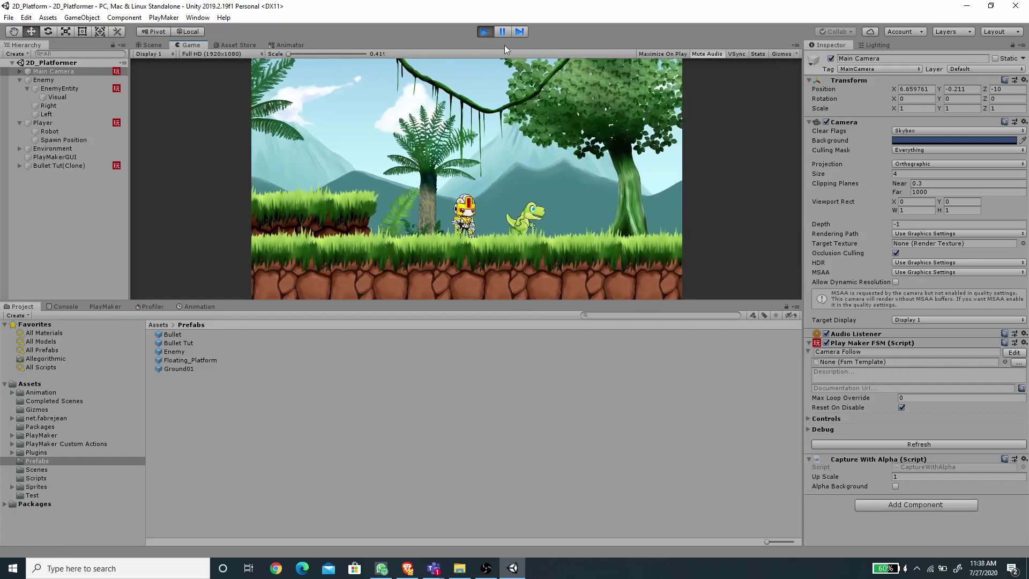
- Stop the run and uncheck Is Trigger on Bullet Tut's Circle Collider 2D
left_click(483, 31)
left_click(173, 344)
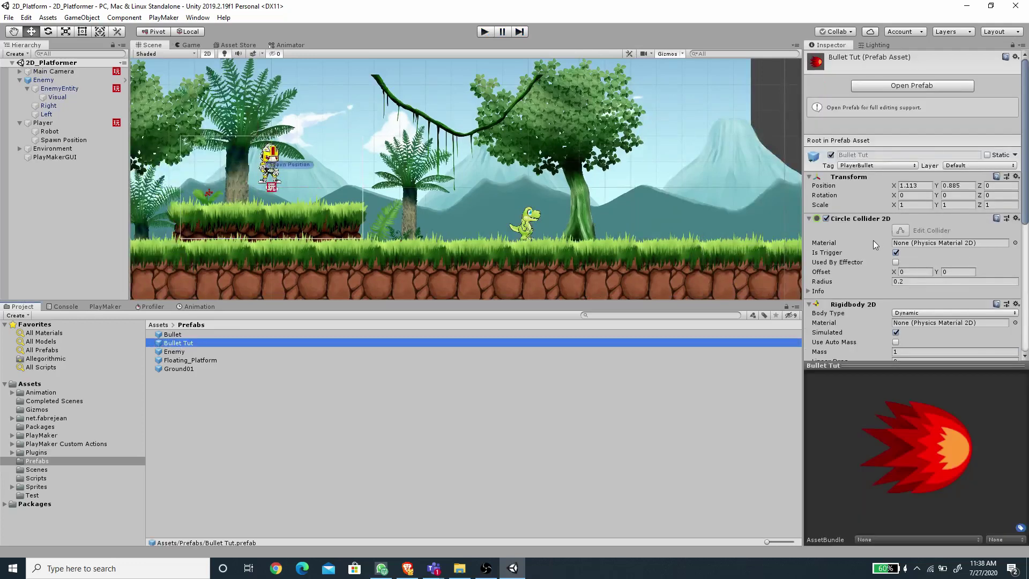
left_click(895, 252)
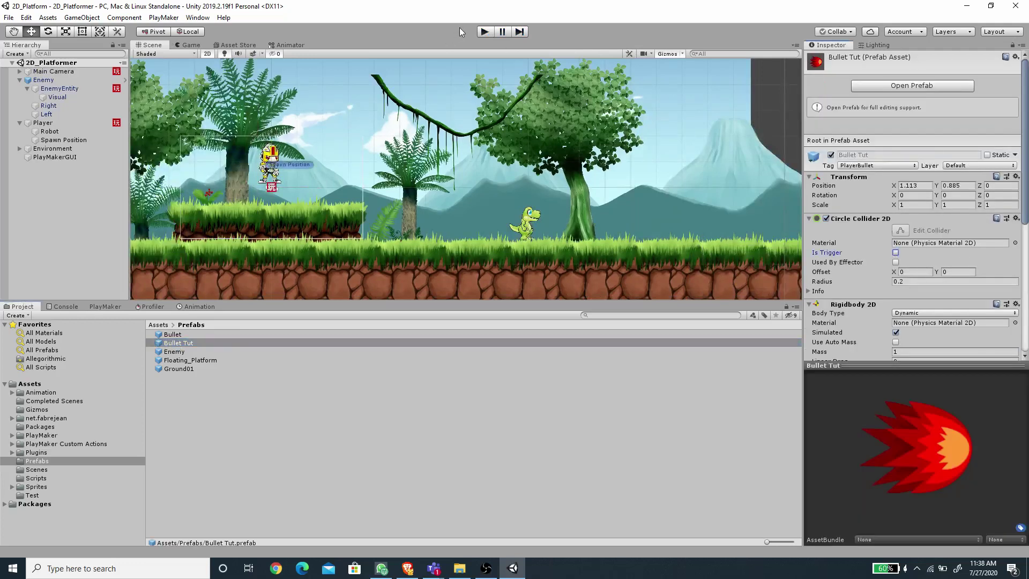
- Replay the level with camera Size 4 and shoot the dinosaur dead
left_click(483, 31)
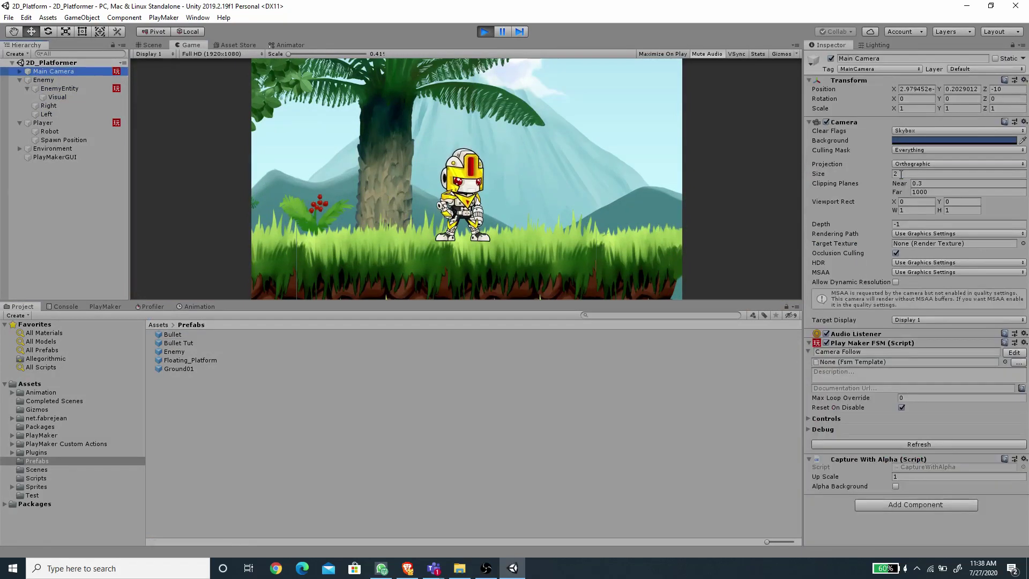
left_click(900, 173)
type("4")
left_click(474, 93)
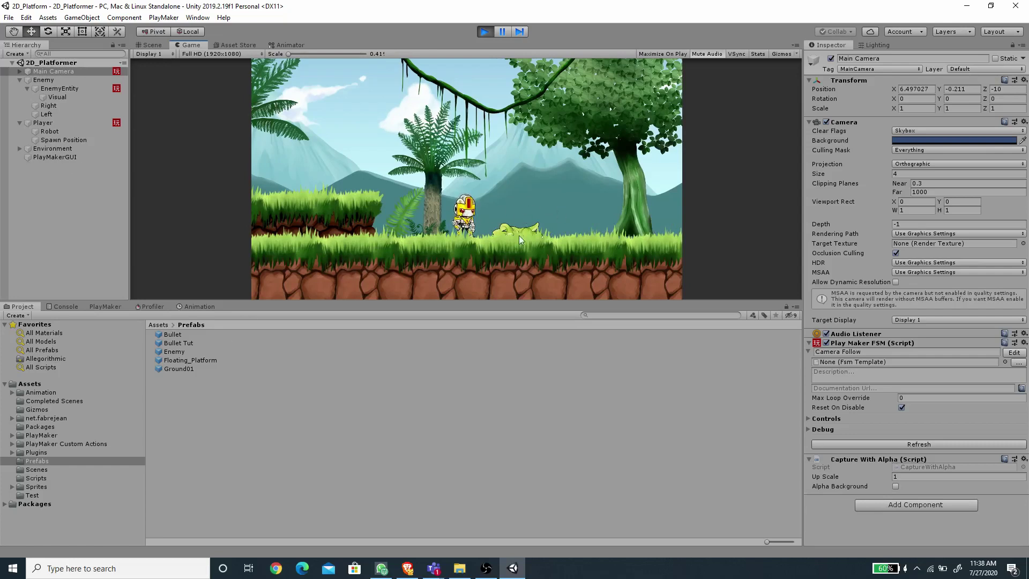
- Stop the run and open EnemyEntity's Dead FSM in the PlayMaker graph
left_click(484, 31)
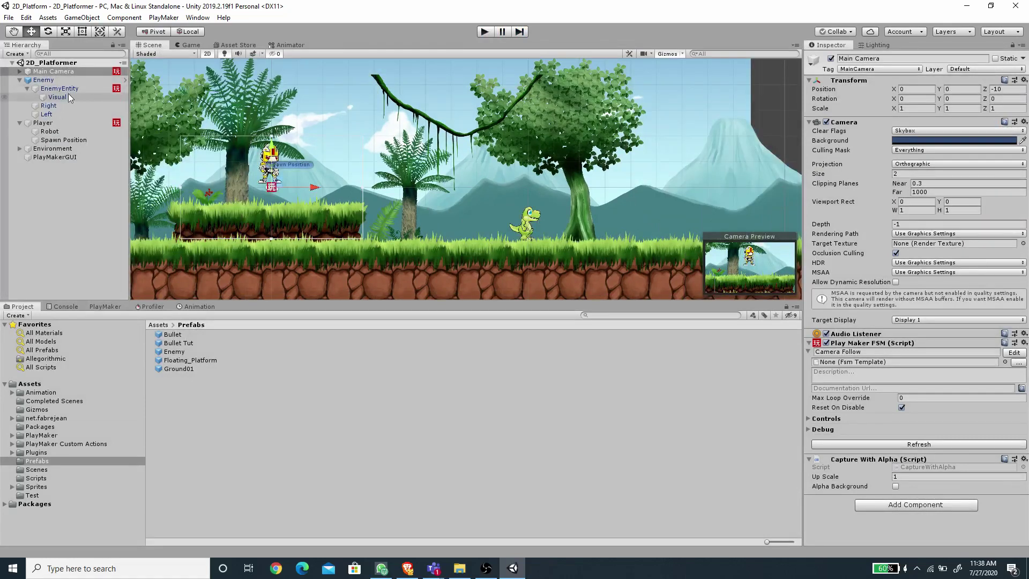
left_click(66, 91)
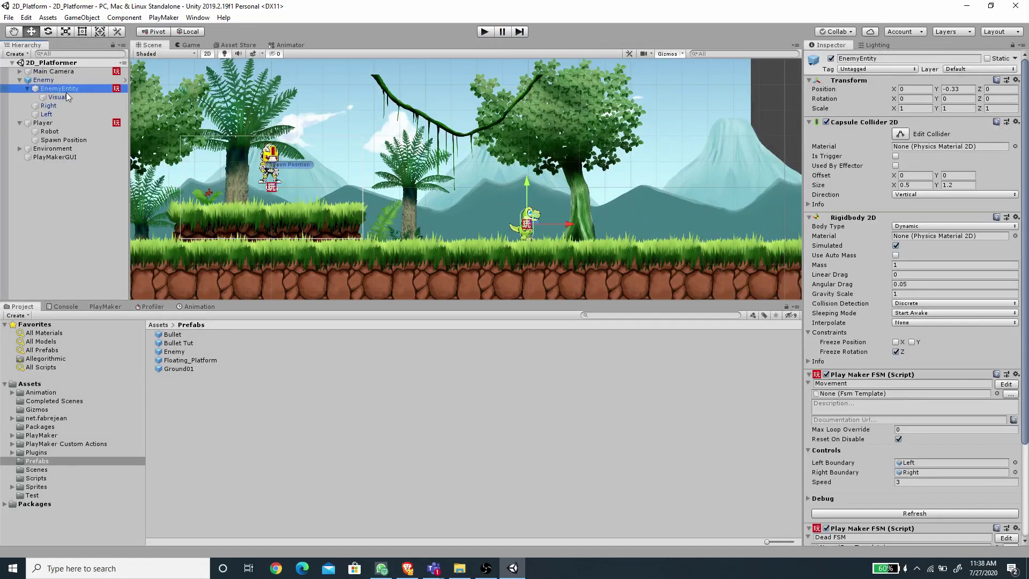
left_click(106, 307)
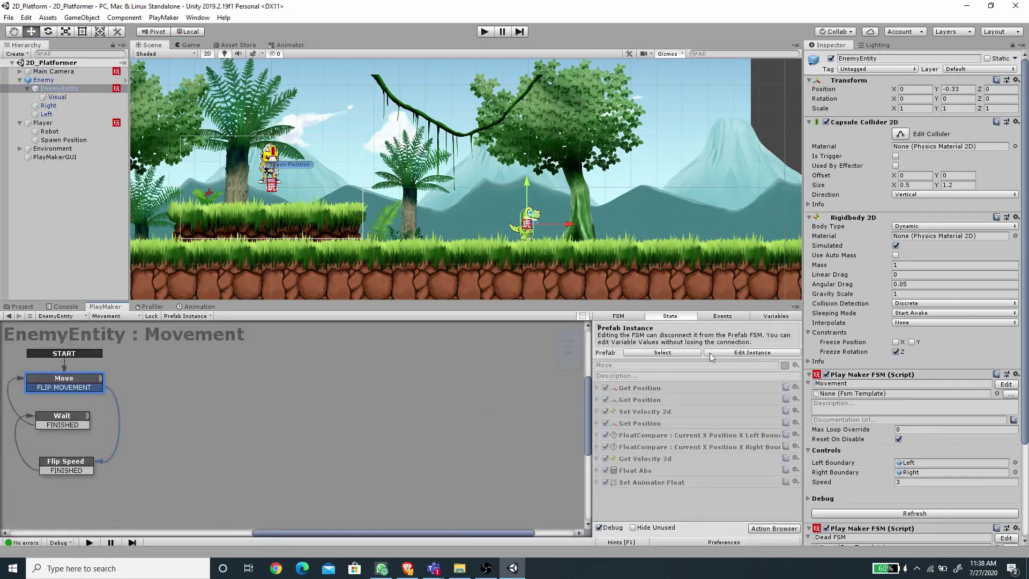
left_click(671, 352)
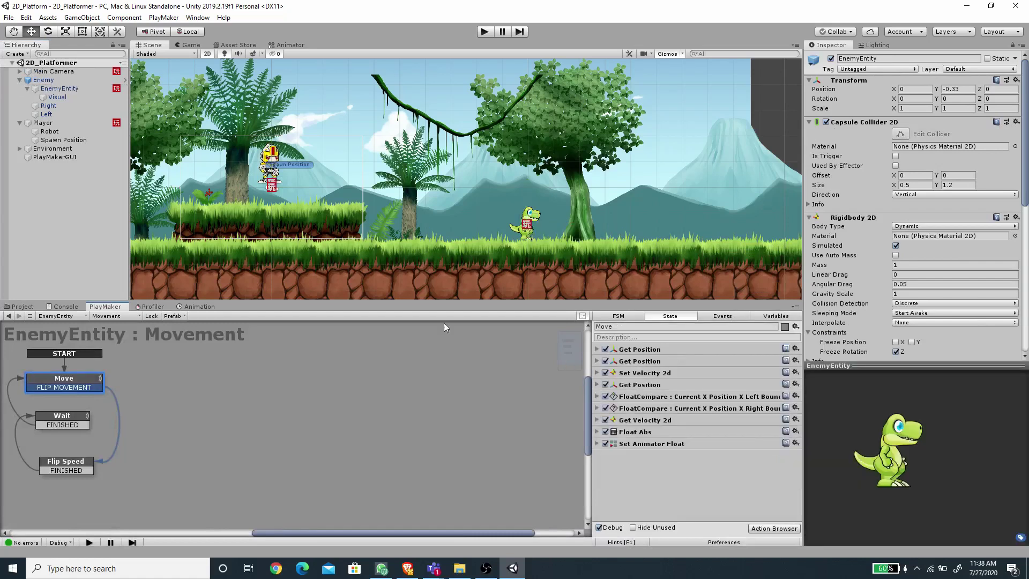
left_click(119, 316)
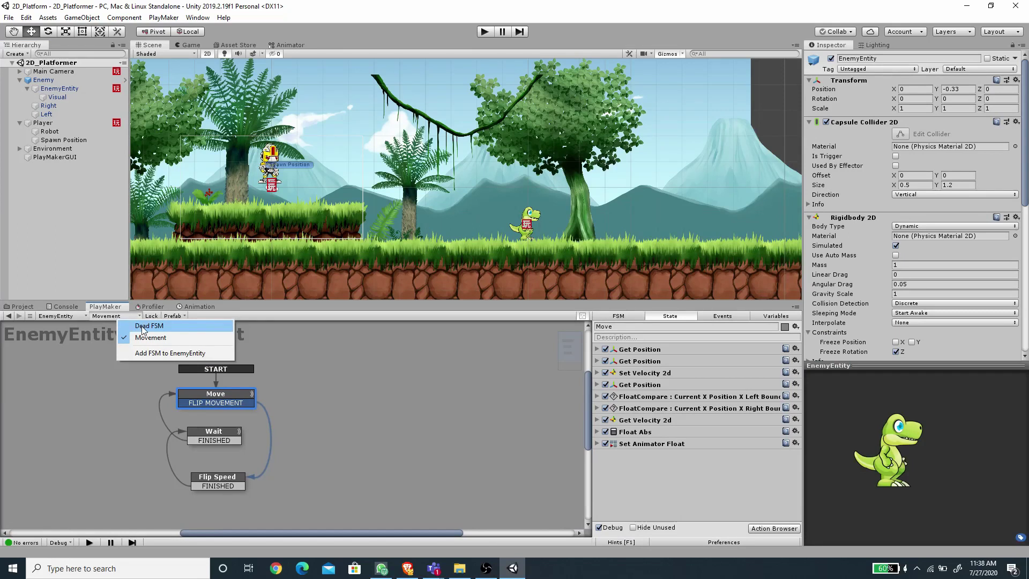
left_click(143, 327)
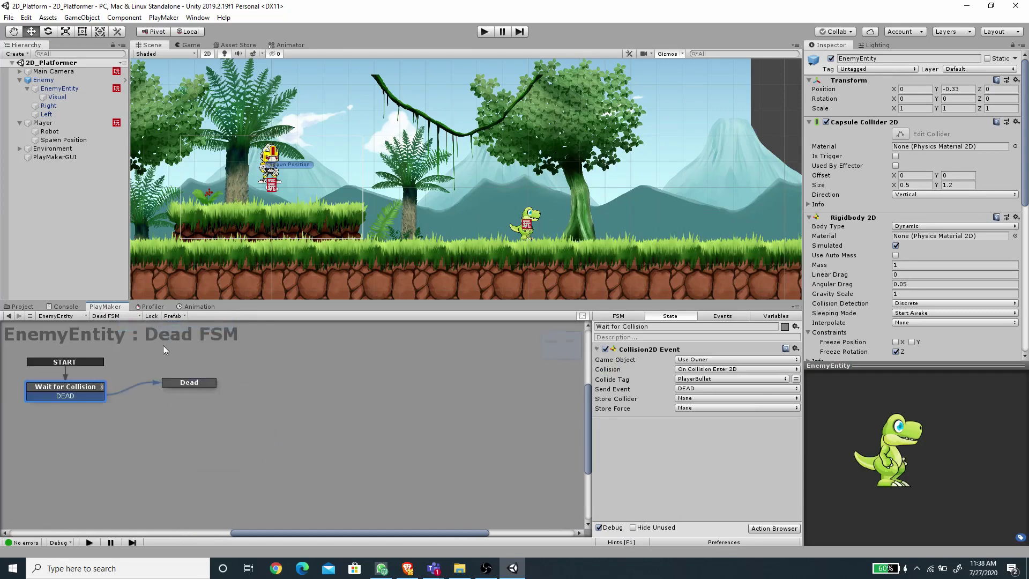
- Store the Collision2D Event's colliding object in a new Bullet variable
left_click(690, 399)
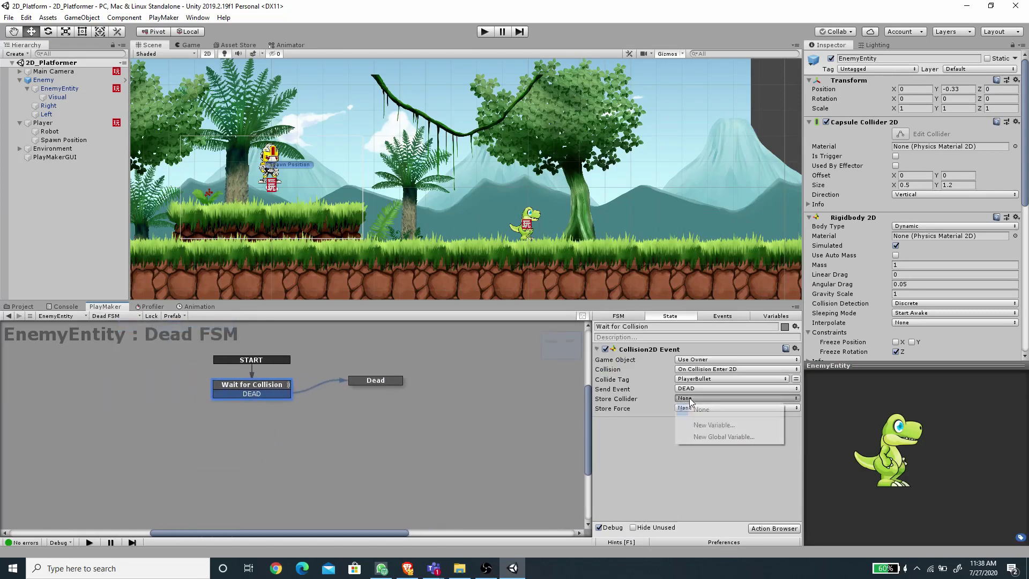
left_click(706, 421)
type("Bu")
key("Return")
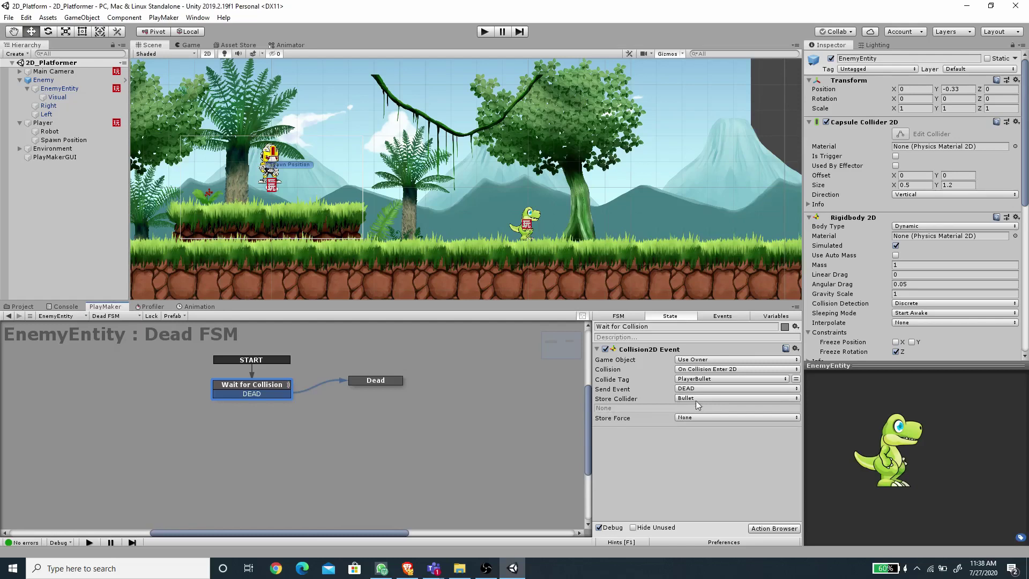
left_click(375, 380)
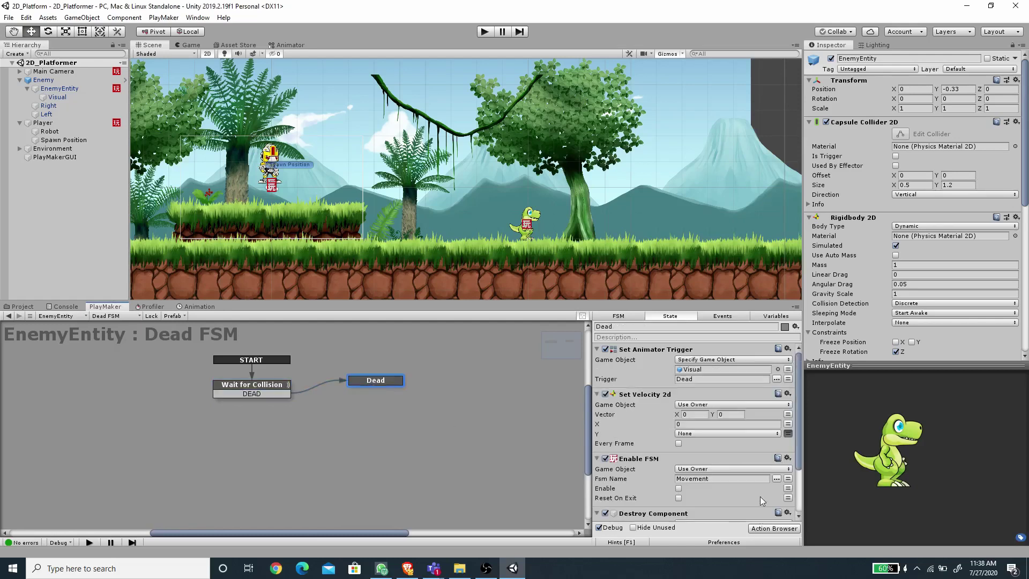
- Add a Destroy Object action to the Dead state with Game Object set to the Bullet variable
scroll(761, 501, "down", 3)
left_click(773, 529)
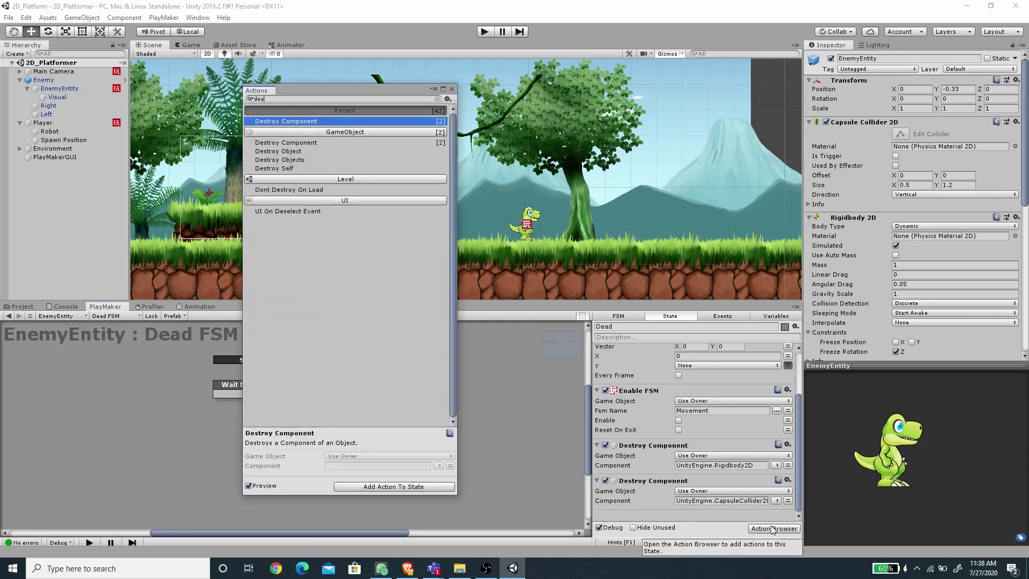
key("Down")
key("Return")
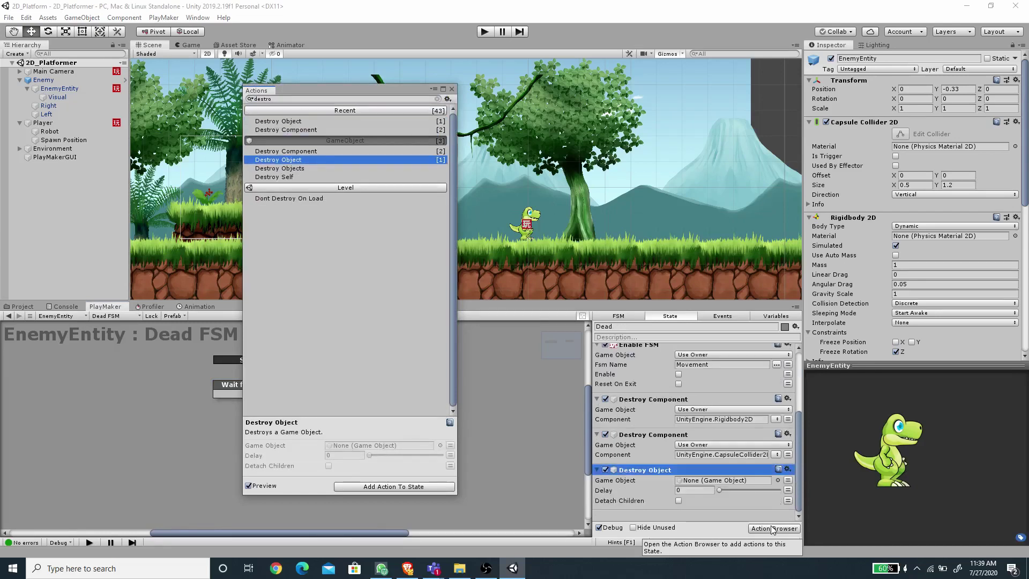
left_click(452, 89)
left_click(787, 480)
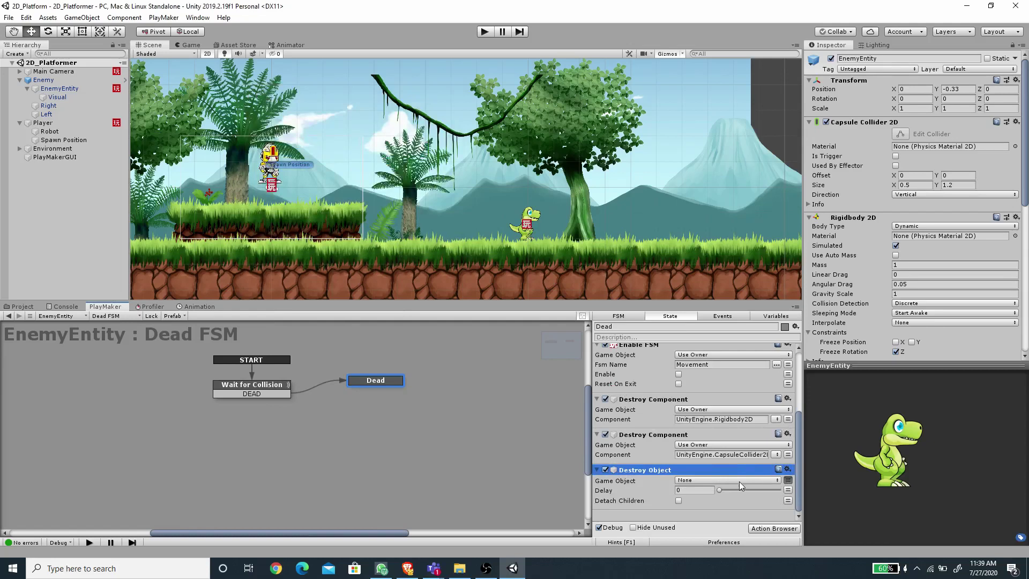
left_click(737, 481)
left_click(691, 501)
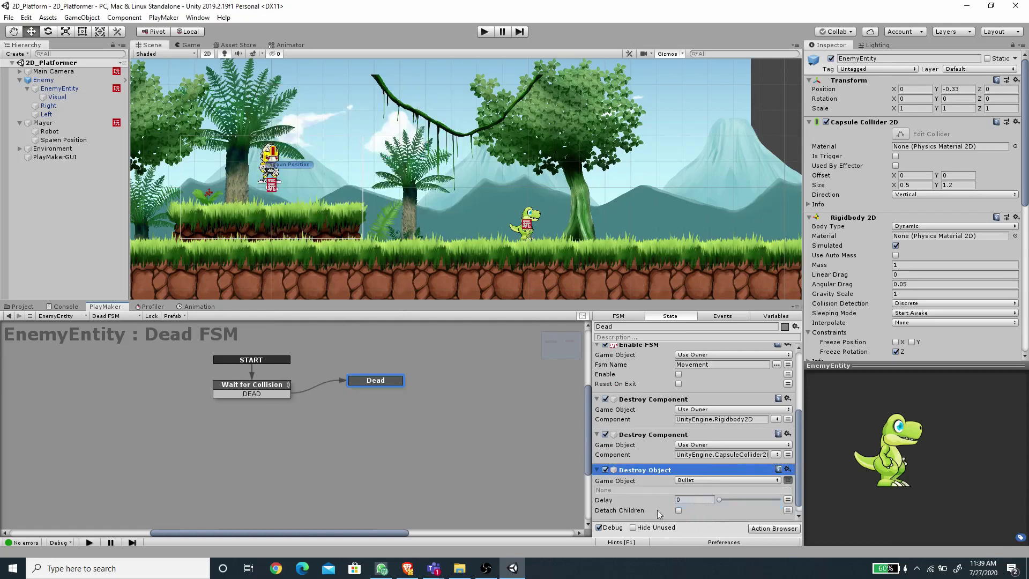
left_click(597, 471)
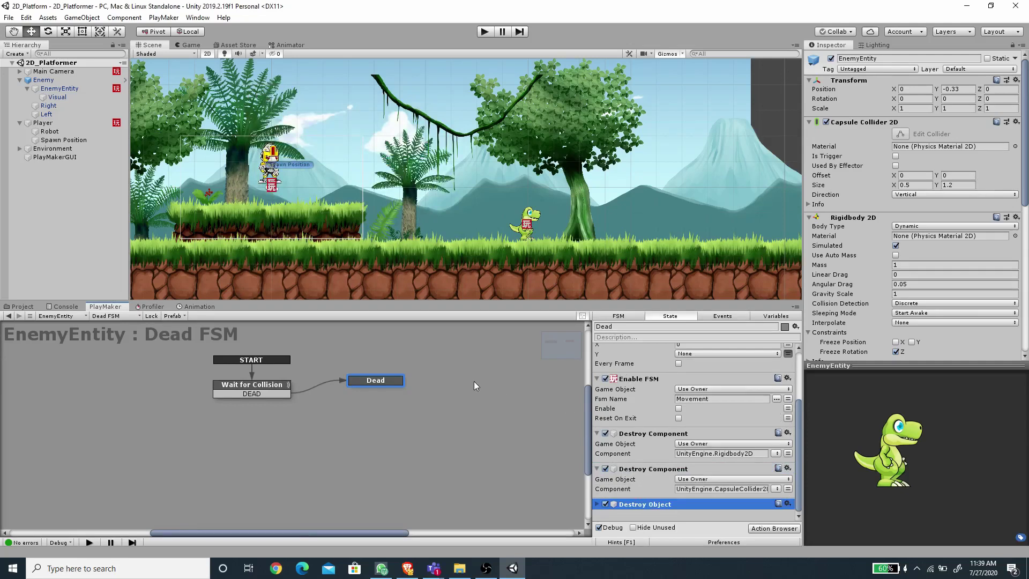
- Add a Trigger2D Event action to the Wait for Collision state
left_click(244, 389)
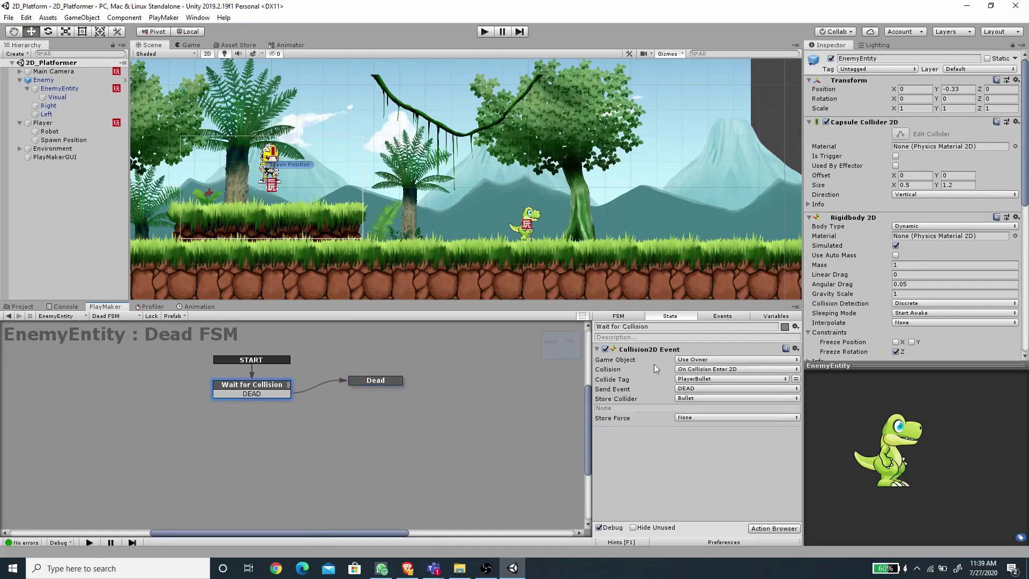
left_click(774, 528)
type("trigg")
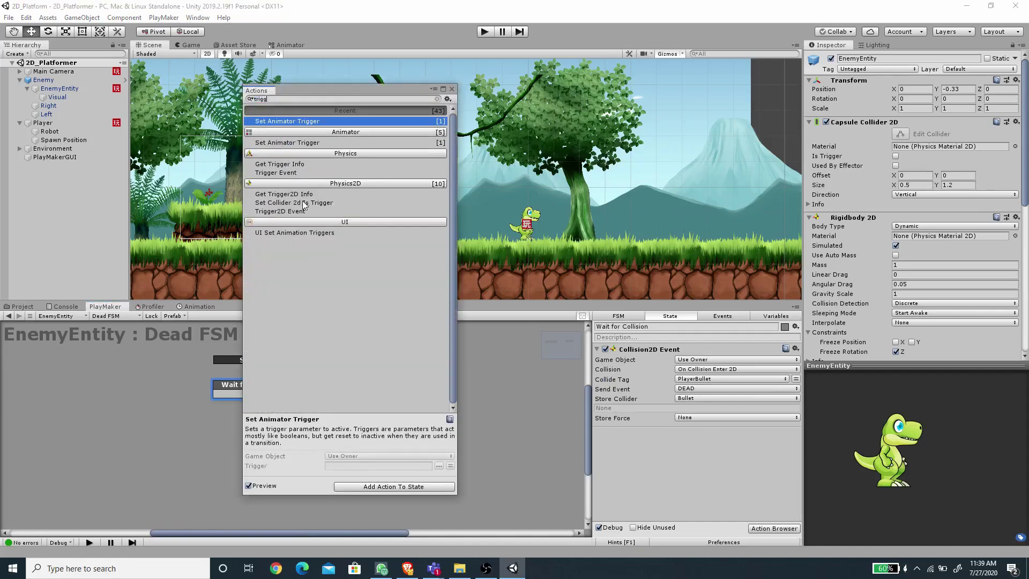
double_click(293, 211)
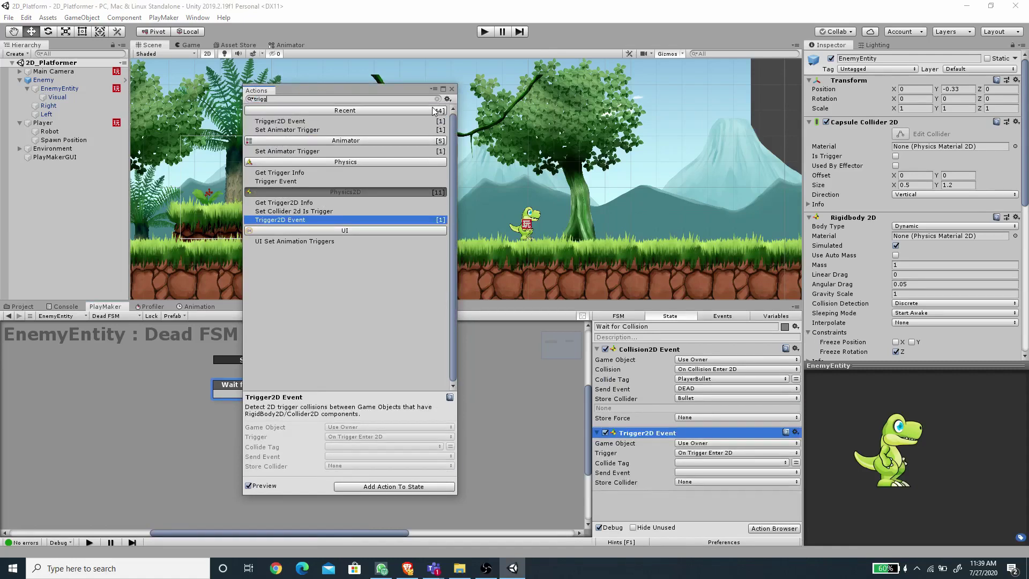
left_click(451, 89)
- Set the Trigger2D Event to Collide Tag PlayerBullet, Send Event DEAD, Store Collider Bullet
left_click(703, 463)
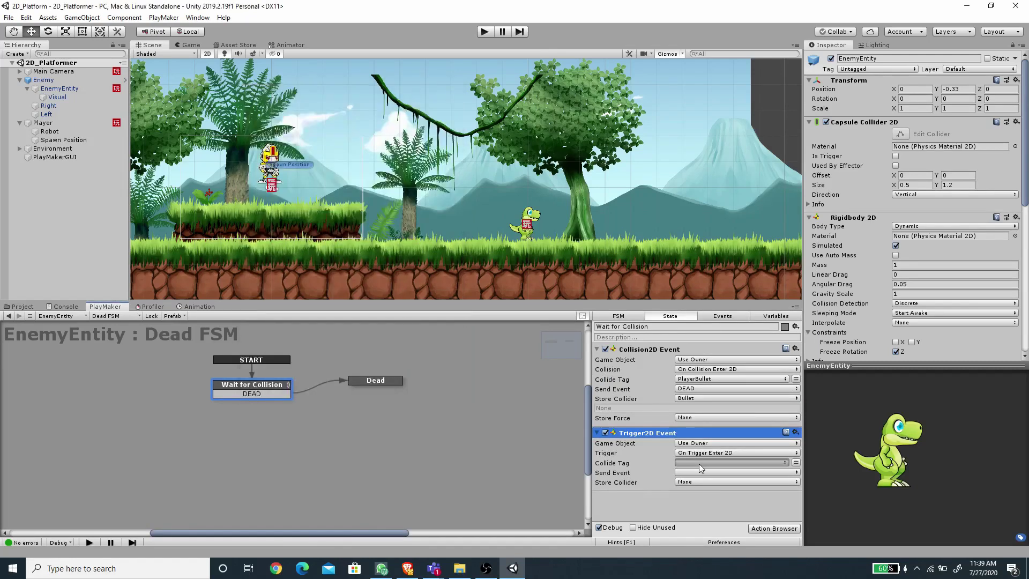
left_click(721, 456)
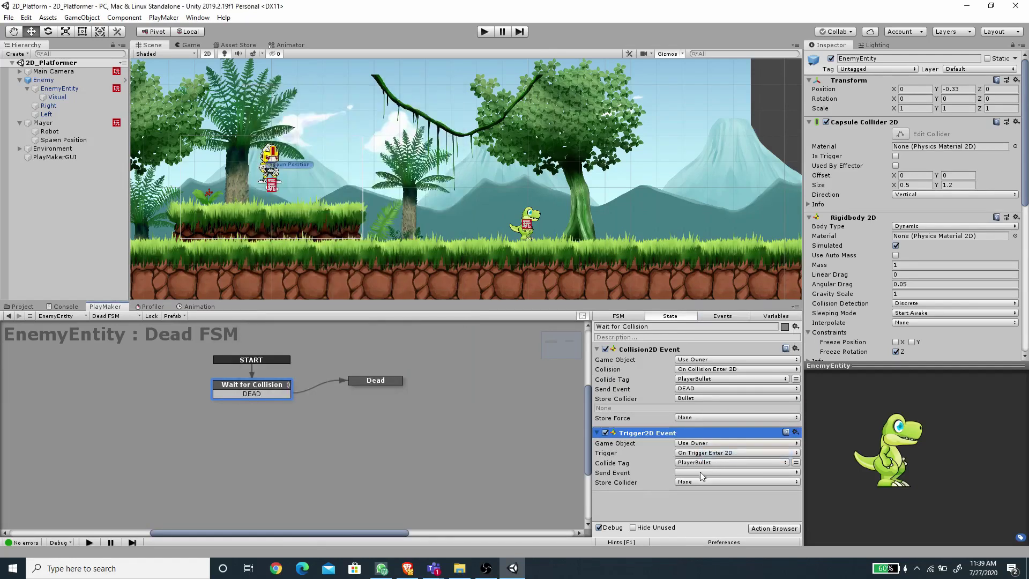
left_click(701, 472)
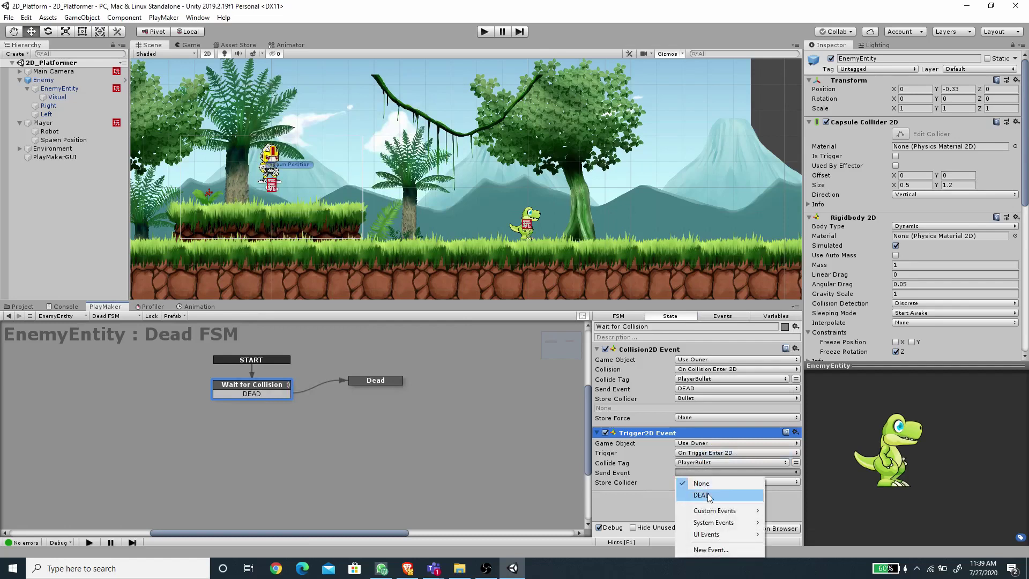
left_click(709, 497)
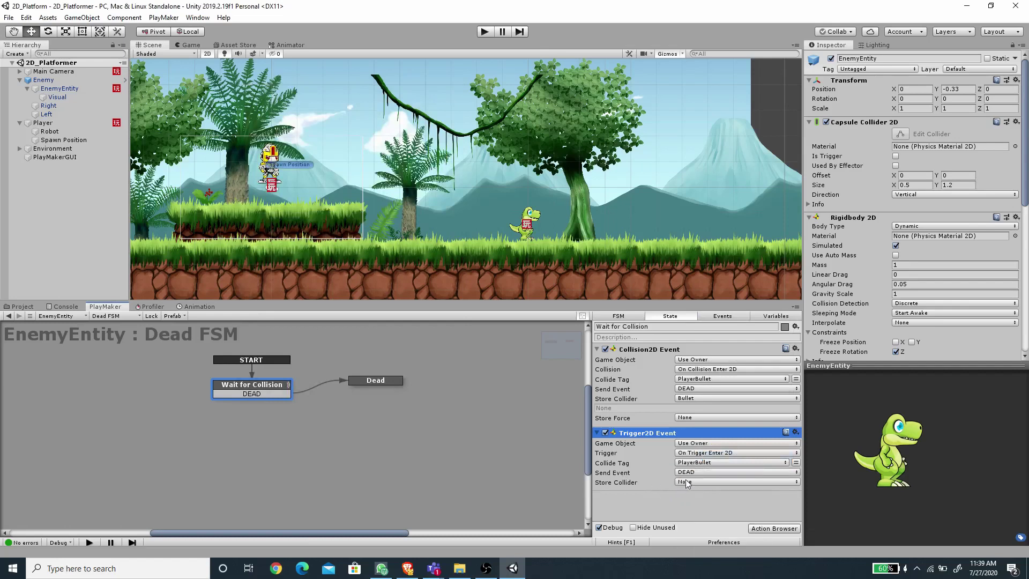
left_click(686, 482)
left_click(718, 508)
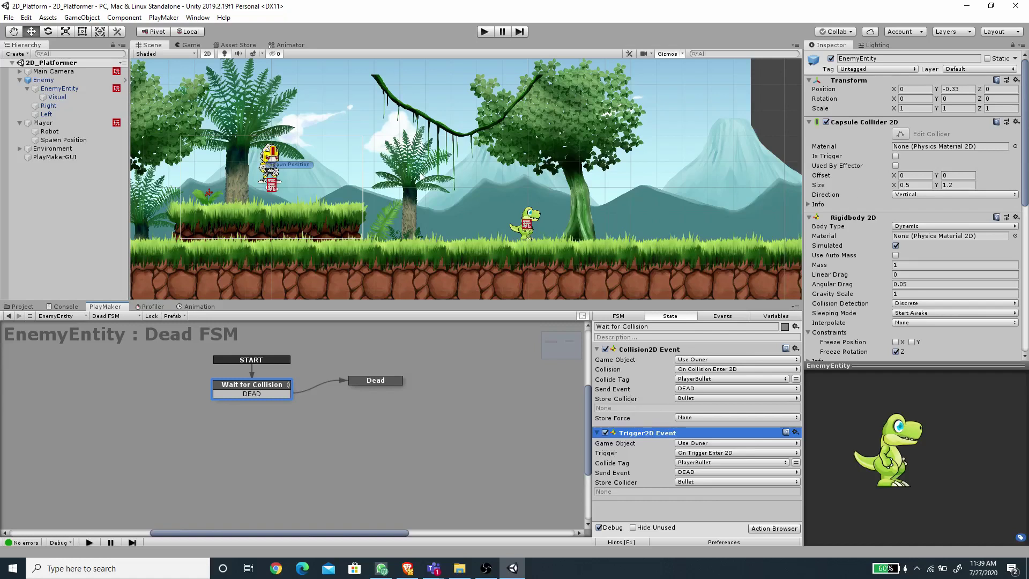
left_click(20, 307)
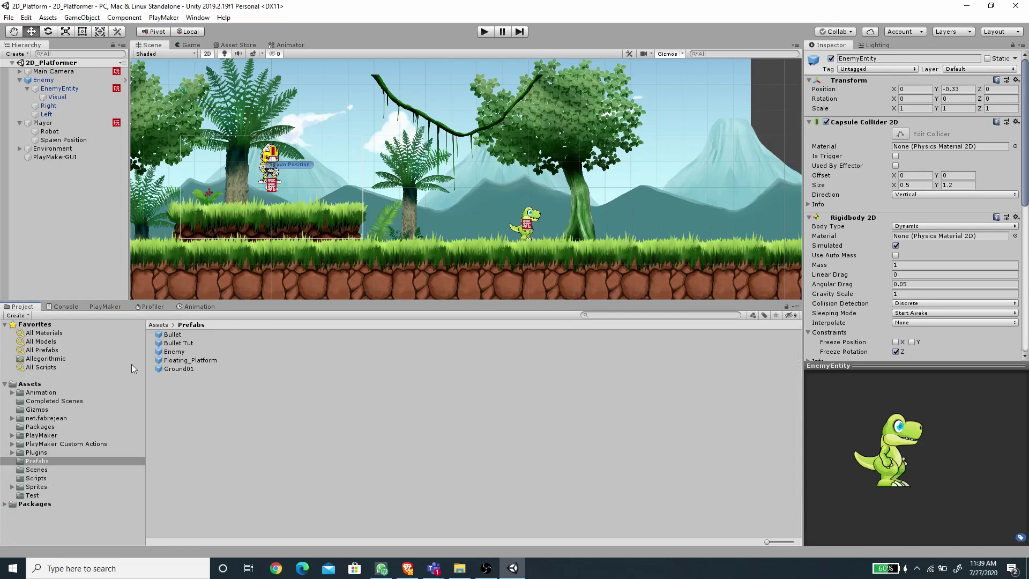
- Tick Is Trigger on Bullet Tut's Circle Collider 2D and set the Main Camera size to 4
left_click(182, 343)
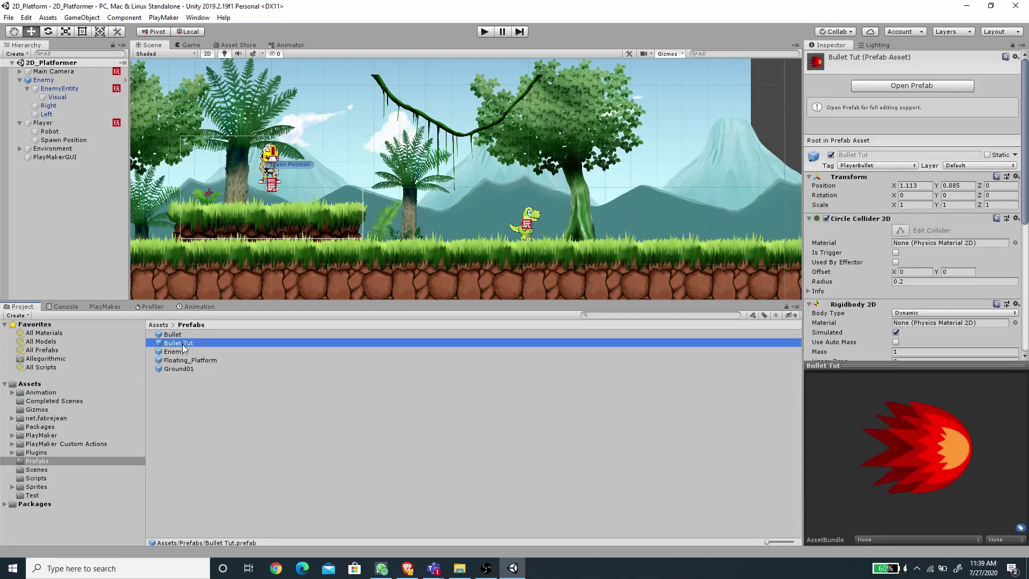
left_click(895, 252)
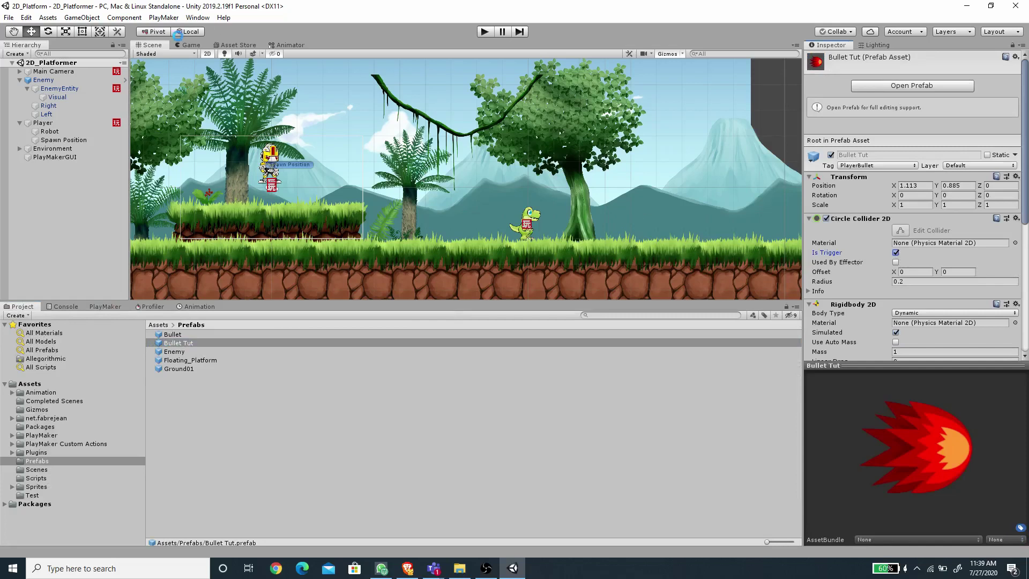
left_click(9, 18)
key("Escape")
left_click(54, 72)
left_click(901, 173)
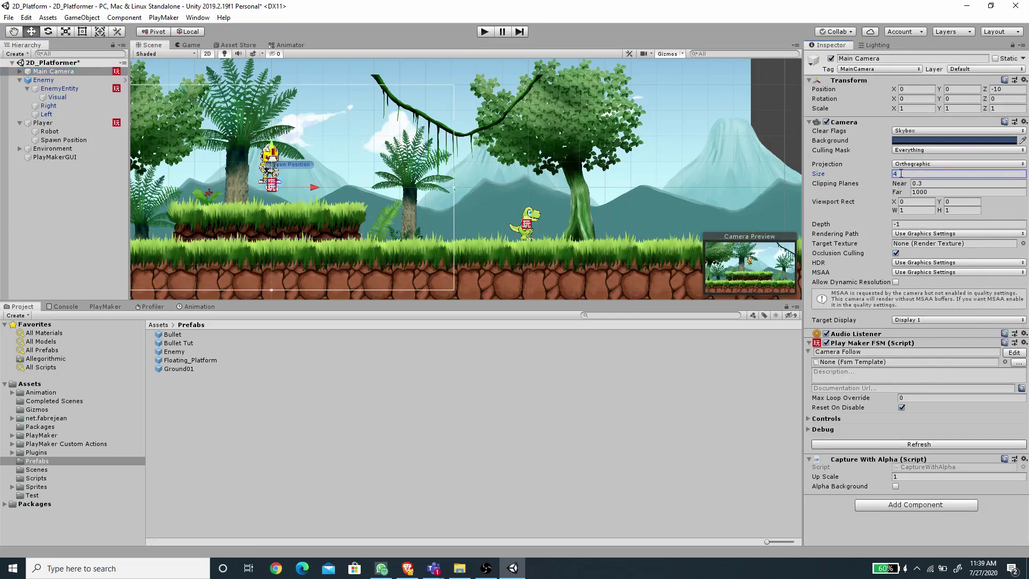
- Play-test the game and shoot the dinosaur so it collapses dead
left_click(484, 31)
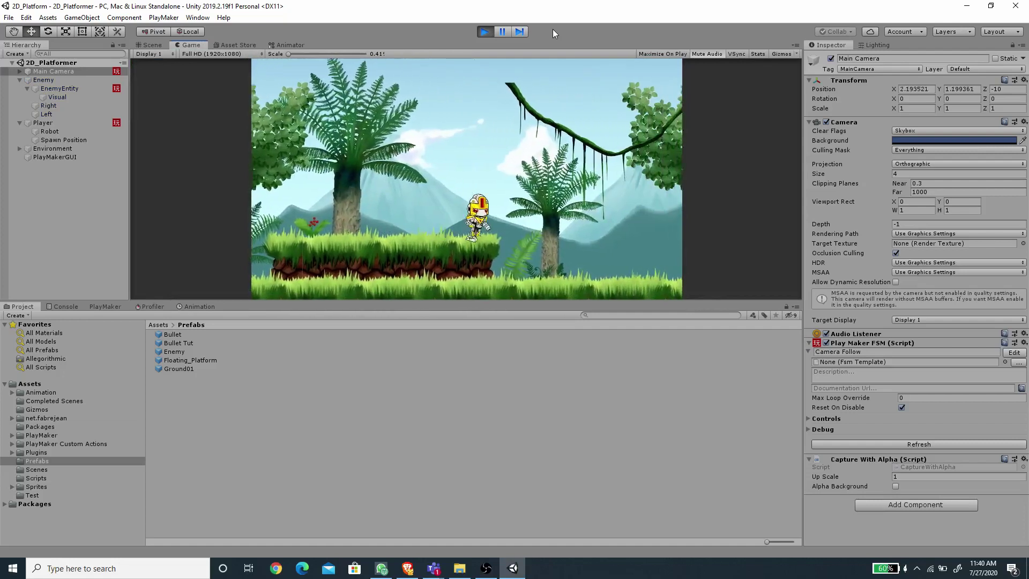
left_click(179, 343)
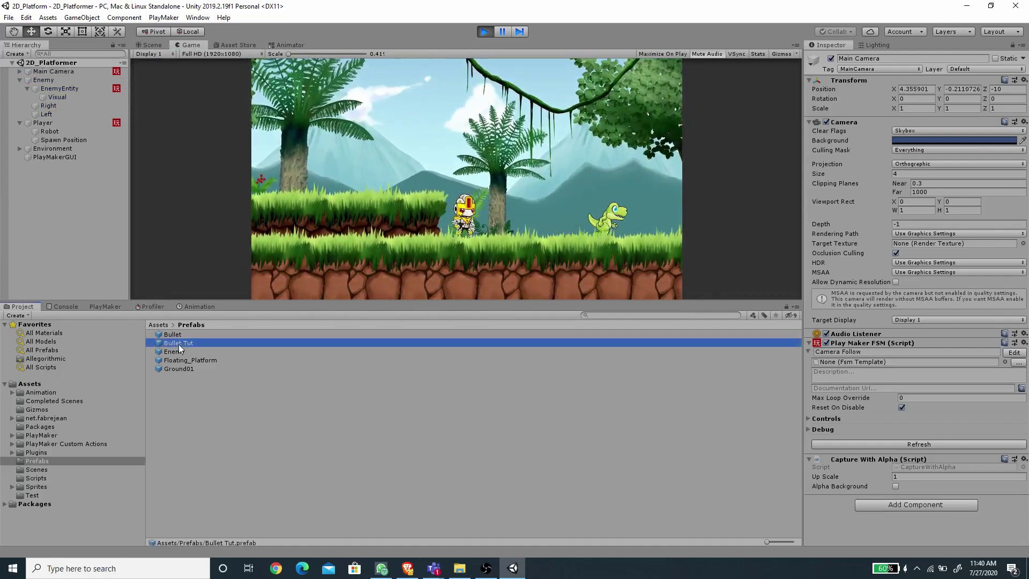
left_click(546, 218)
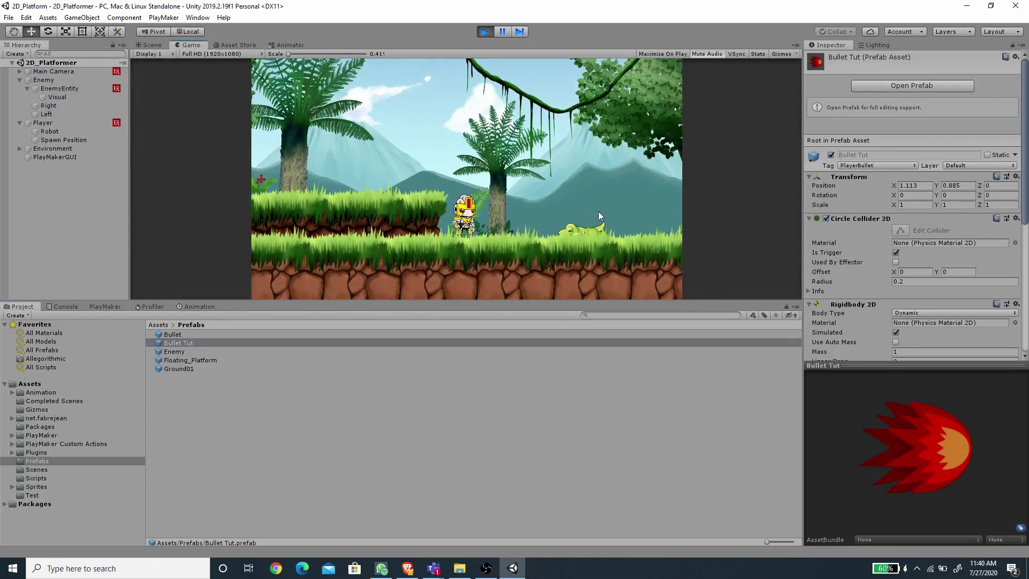